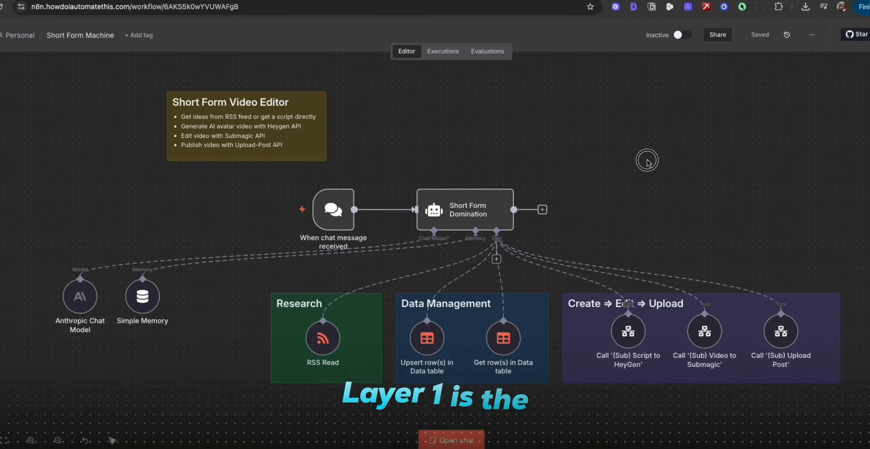
{"action": "left_click_drag", "start_coordinate": [629, 164], "coordinate": [252, 236]}
{"action": "left_click_drag", "start_coordinate": [194, 240], "coordinate": [193, 239]}
{"action": "left_click", "coordinate": [703, 130]}
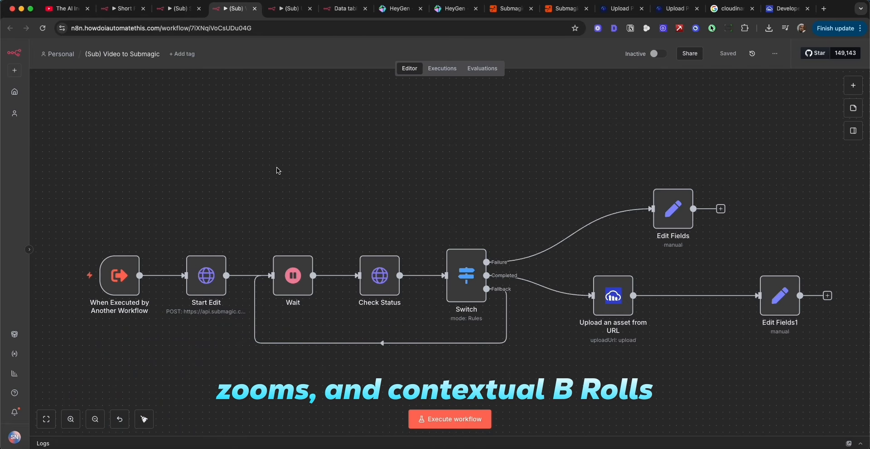
View the data table of video ideas, scripts and URLs, and return to the Short Form Machine workflow.
{"action": "key", "text": "ctrl+Tab"}
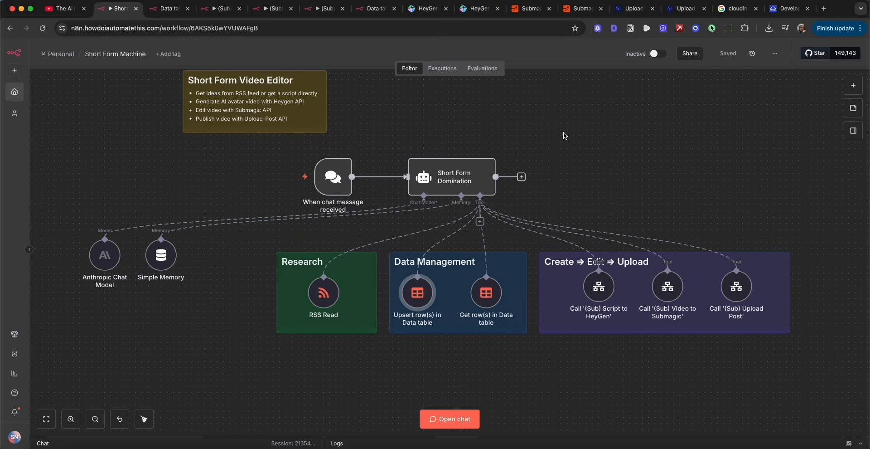
{"action": "left_click", "coordinate": [156, 10]}
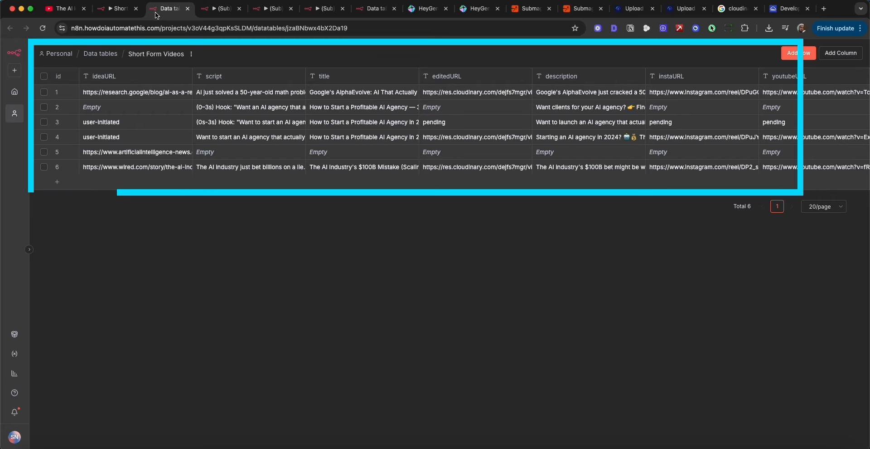
{"action": "left_click", "coordinate": [110, 9]}
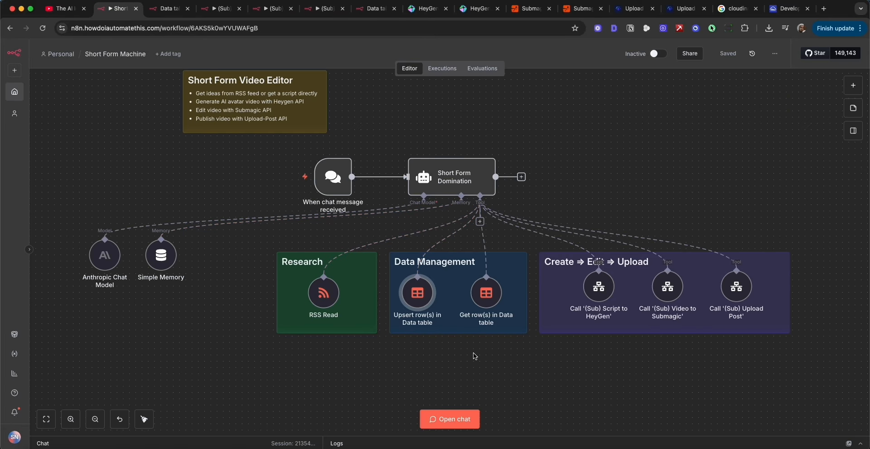
Open the workflow's chat and send the message "find me some interesting stories".
{"action": "left_click", "coordinate": [450, 419]}
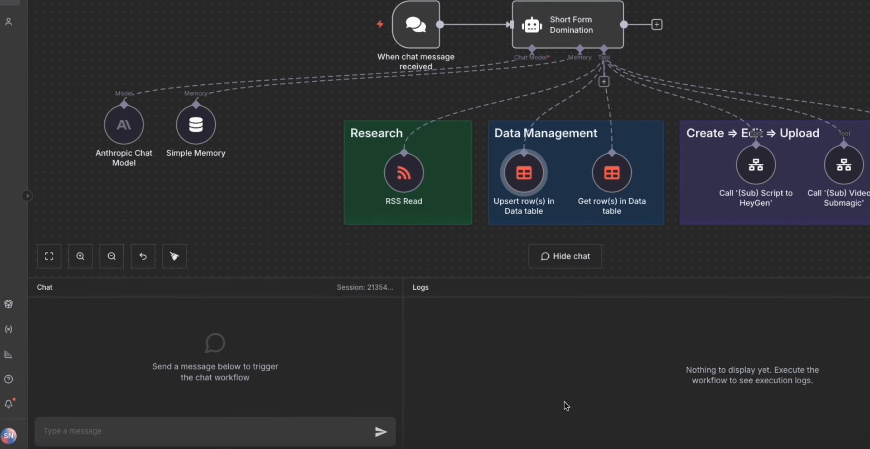
{"action": "type", "text": "find me some interesting st"}
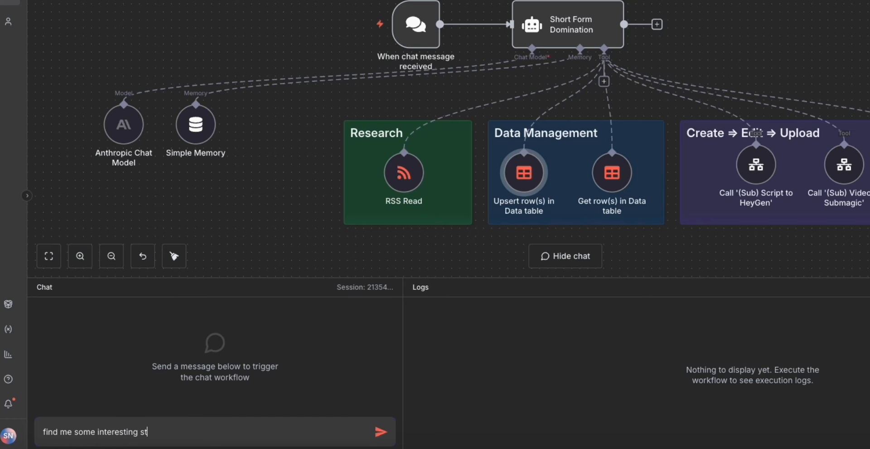
{"action": "type", "text": "ories"}
{"action": "key", "text": "Return"}
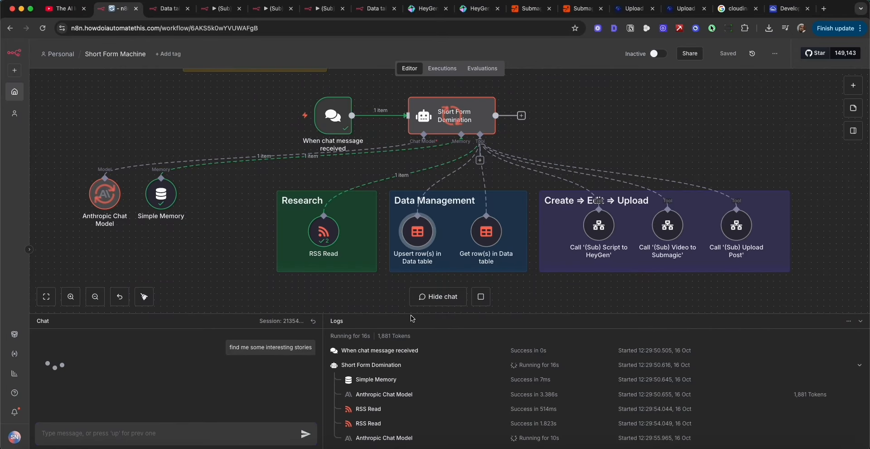
{"action": "key", "text": "super+a"}
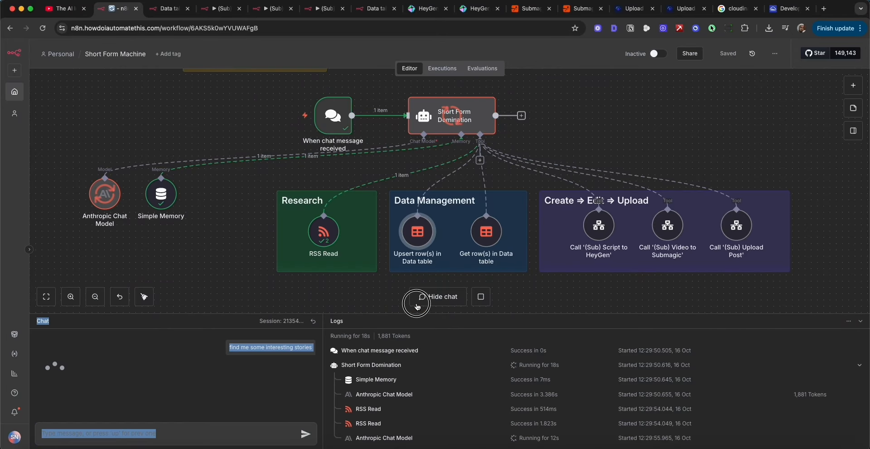
{"action": "left_click", "coordinate": [381, 316]}
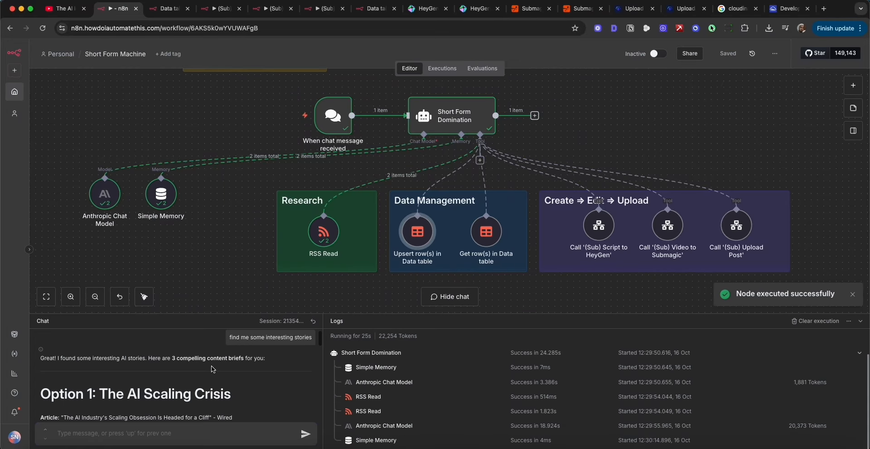
Read the story options in the chat reply, checking each option's heading, article and description.
{"action": "scroll", "coordinate": [166, 393], "scroll_direction": "down", "scroll_amount": 1}
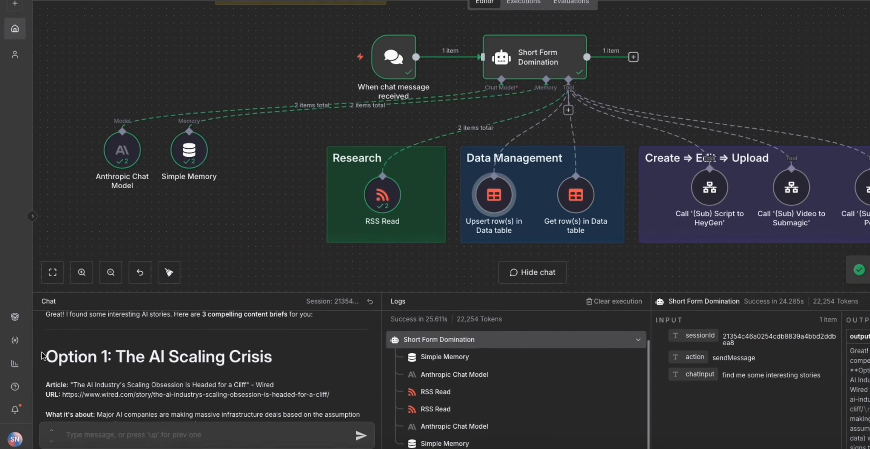
{"action": "left_click_drag", "start_coordinate": [43, 356], "coordinate": [295, 355]}
{"action": "scroll", "coordinate": [239, 370], "scroll_direction": "down", "scroll_amount": 3}
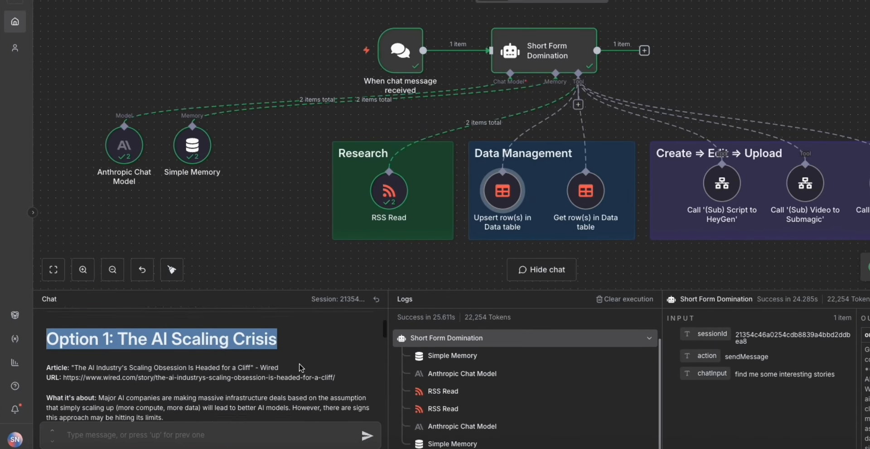
{"action": "left_click_drag", "start_coordinate": [76, 322], "coordinate": [232, 350]}
{"action": "scroll", "coordinate": [232, 351], "scroll_direction": "up", "scroll_amount": 2}
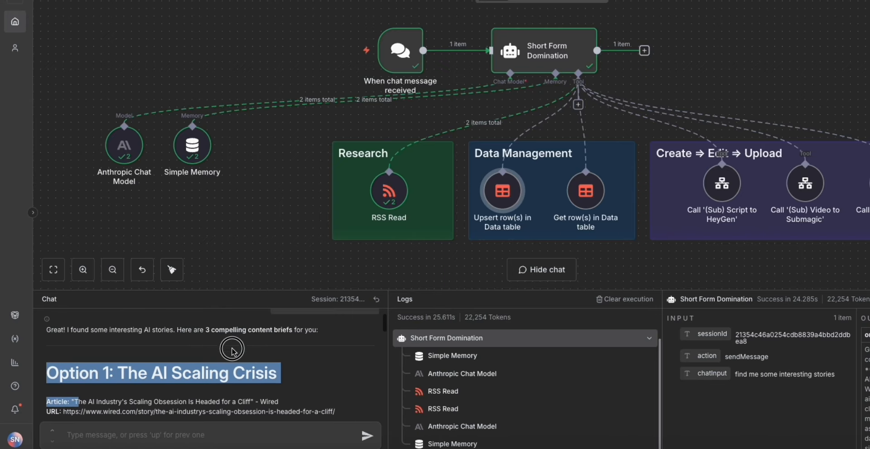
{"action": "scroll", "coordinate": [233, 356], "scroll_direction": "down", "scroll_amount": 2}
{"action": "left_click_drag", "start_coordinate": [46, 319], "coordinate": [243, 391]}
{"action": "scroll", "coordinate": [242, 390], "scroll_direction": "down", "scroll_amount": 3}
{"action": "scroll", "coordinate": [242, 391], "scroll_direction": "down", "scroll_amount": 2}
{"action": "left_click_drag", "start_coordinate": [45, 335], "coordinate": [100, 361]}
{"action": "scroll", "coordinate": [102, 364], "scroll_direction": "down", "scroll_amount": 7}
{"action": "scroll", "coordinate": [101, 364], "scroll_direction": "down", "scroll_amount": 1}
{"action": "left_click_drag", "start_coordinate": [46, 339], "coordinate": [267, 375]}
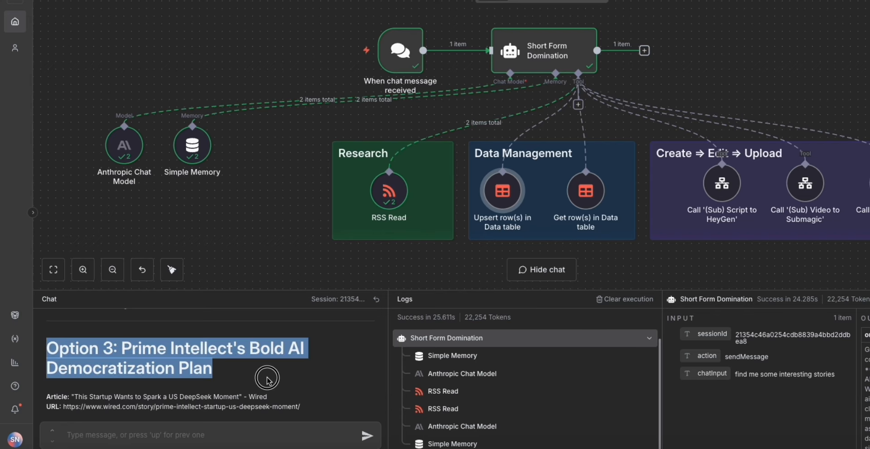
{"action": "scroll", "coordinate": [284, 393], "scroll_direction": "down", "scroll_amount": 2}
{"action": "scroll", "coordinate": [285, 393], "scroll_direction": "up", "scroll_amount": 1}
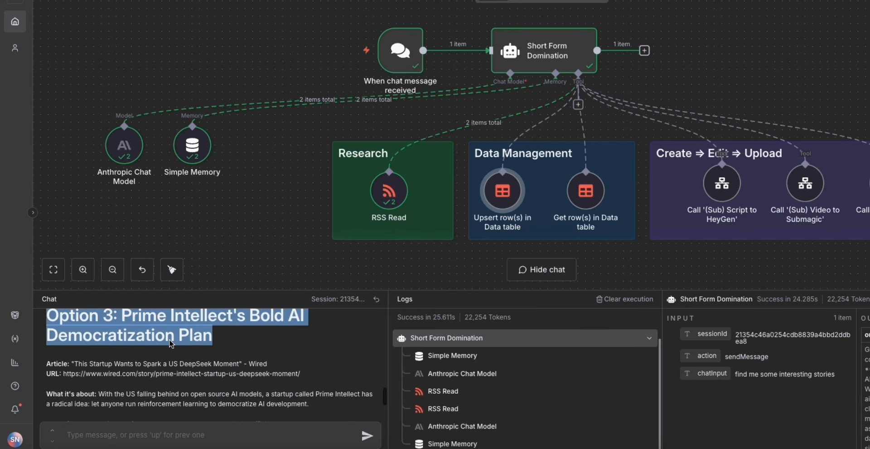
{"action": "scroll", "coordinate": [284, 393], "scroll_direction": "down", "scroll_amount": 3}
Reply "option 3" in the chat to have the Prime Intellect story developed into a script.
{"action": "left_click", "coordinate": [184, 428]}
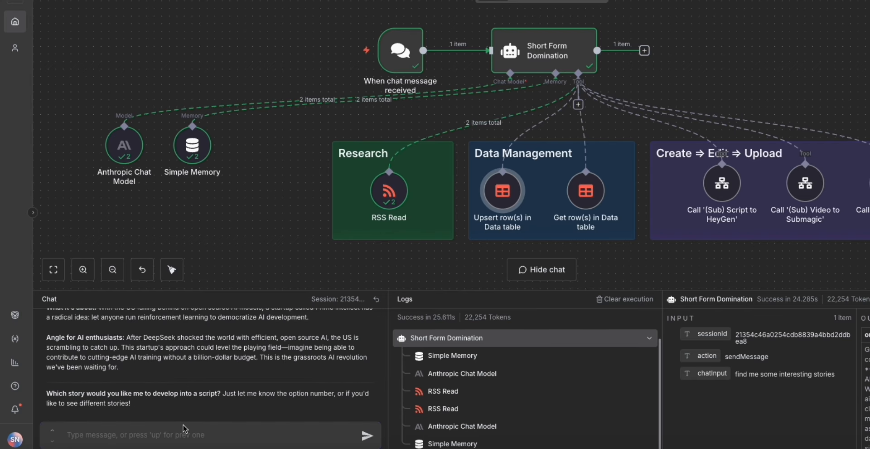
{"action": "type", "text": "option 3"}
{"action": "key", "text": "Return"}
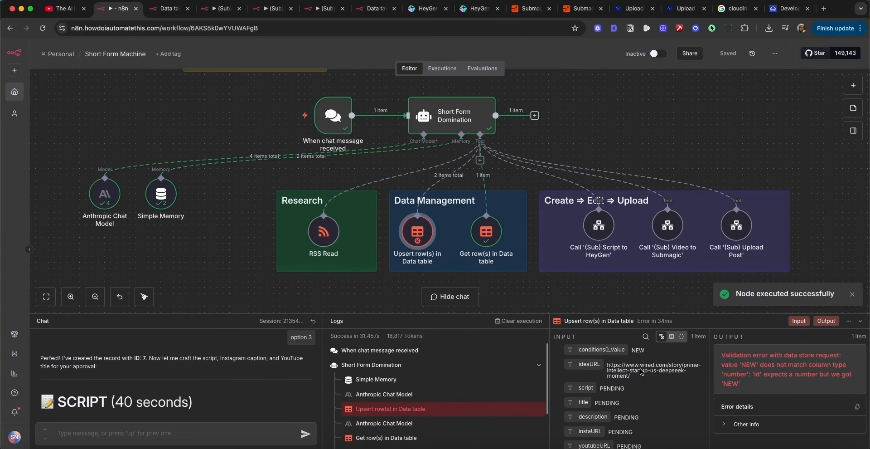
Review the drafted script and its stated duration, the Instagram caption and the YouTube Shorts title in the chat reply.
{"action": "scroll", "coordinate": [157, 379], "scroll_direction": "down", "scroll_amount": 3}
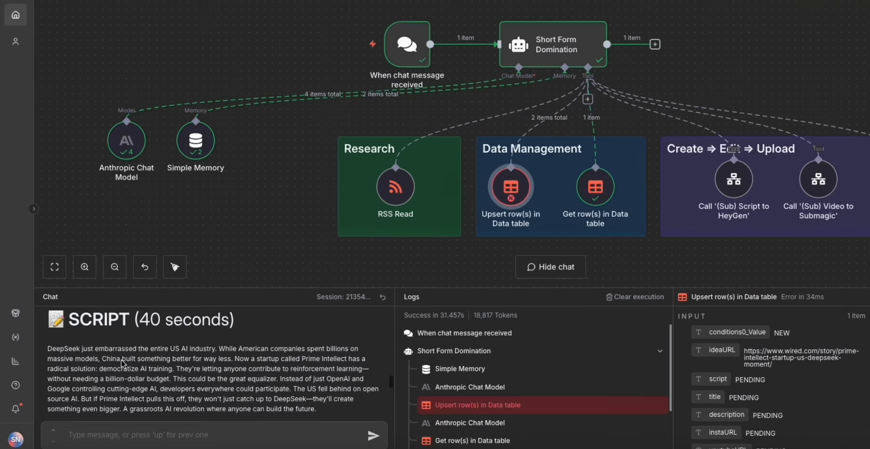
{"action": "left_click_drag", "start_coordinate": [49, 343], "coordinate": [365, 405]}
{"action": "left_click", "coordinate": [365, 405]}
{"action": "left_click_drag", "start_coordinate": [53, 344], "coordinate": [231, 346]}
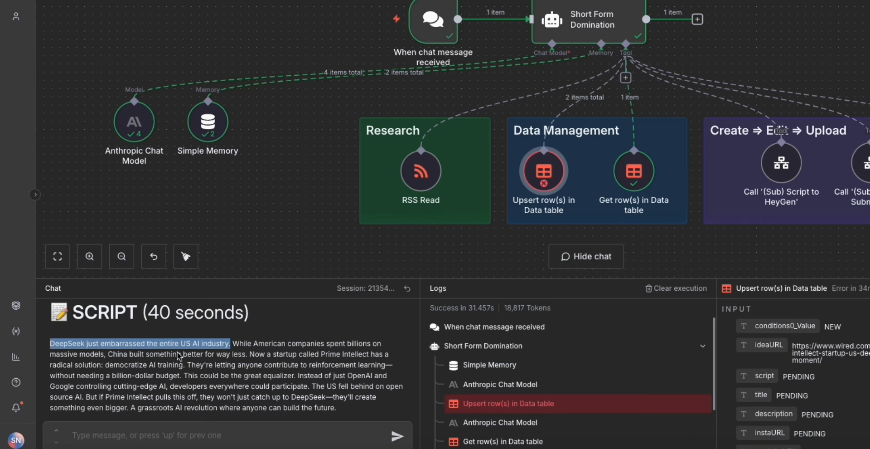
{"action": "scroll", "coordinate": [245, 368], "scroll_direction": "down", "scroll_amount": 2}
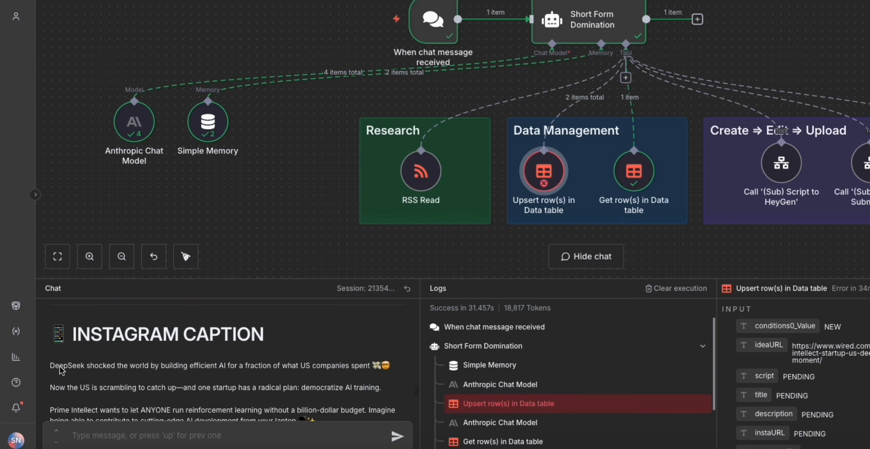
{"action": "left_click_drag", "start_coordinate": [50, 353], "coordinate": [334, 396]}
{"action": "scroll", "coordinate": [334, 396], "scroll_direction": "down", "scroll_amount": 5}
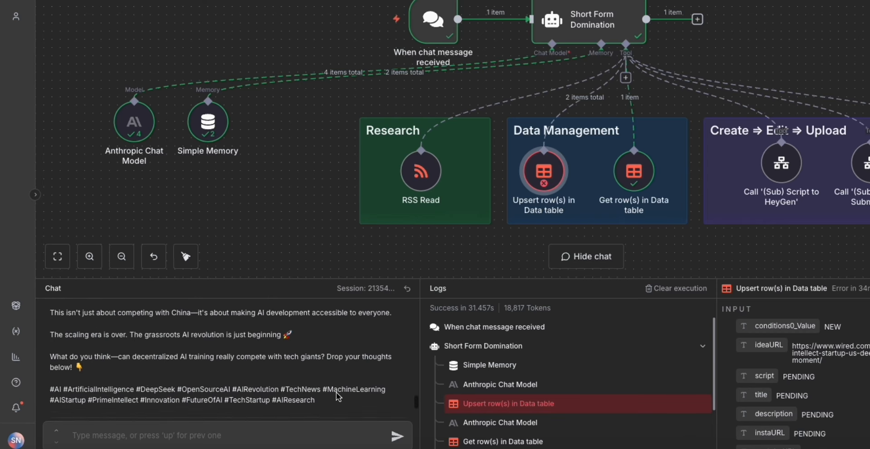
{"action": "scroll", "coordinate": [87, 382], "scroll_direction": "down", "scroll_amount": 1}
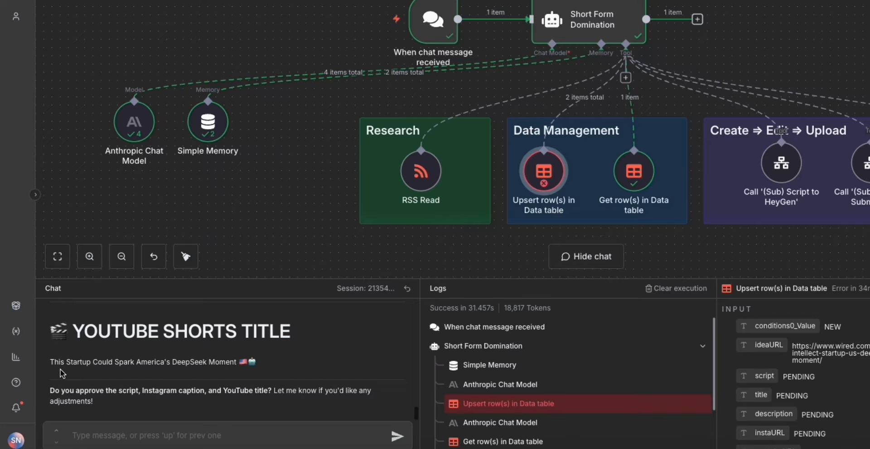
{"action": "scroll", "coordinate": [279, 361], "scroll_direction": "up", "scroll_amount": 10}
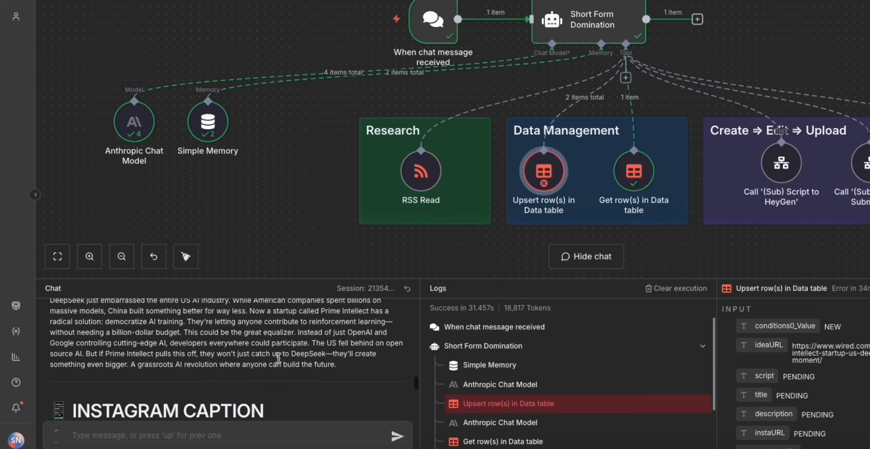
{"action": "double_click", "coordinate": [154, 387]}
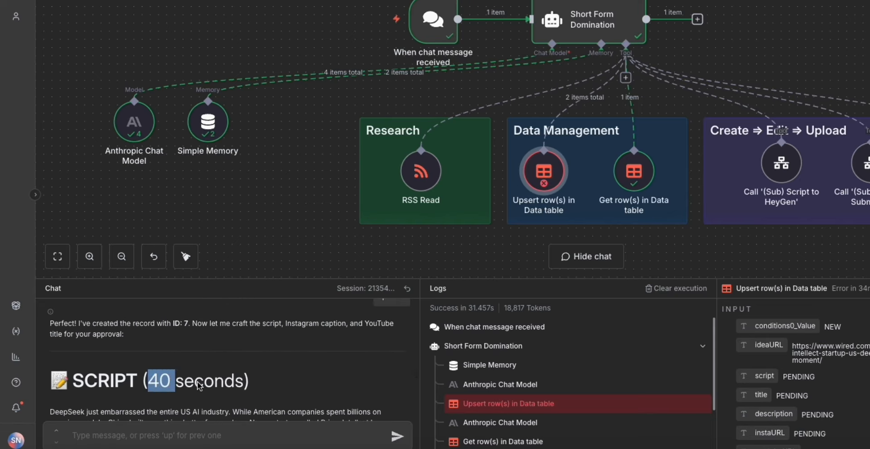
{"action": "scroll", "coordinate": [204, 399], "scroll_direction": "down", "scroll_amount": 10}
Ask the agent in the chat to shorten the script to 25 seconds.
{"action": "left_click", "coordinate": [210, 436]}
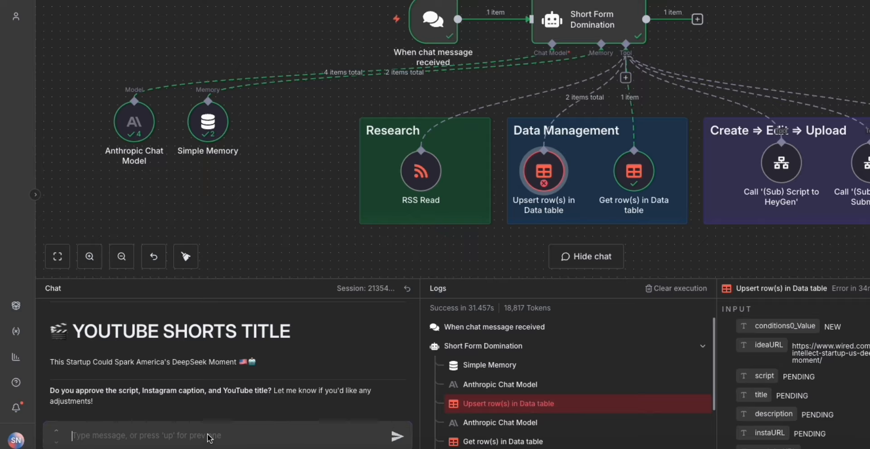
{"action": "type", "text": "shorten the script to 25 se"}
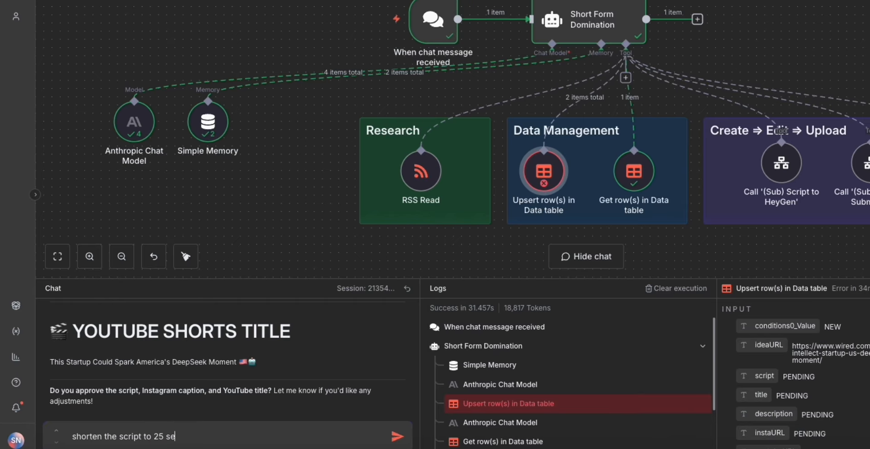
{"action": "type", "text": "c"}
{"action": "key", "text": "Return"}
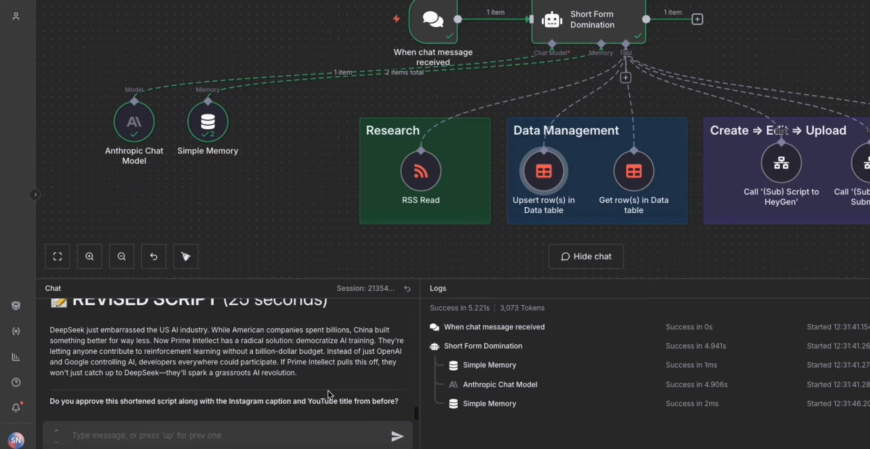
Approve the revised script, caption and title by sending "approved" in the chat.
{"action": "type", "text": "appr"}
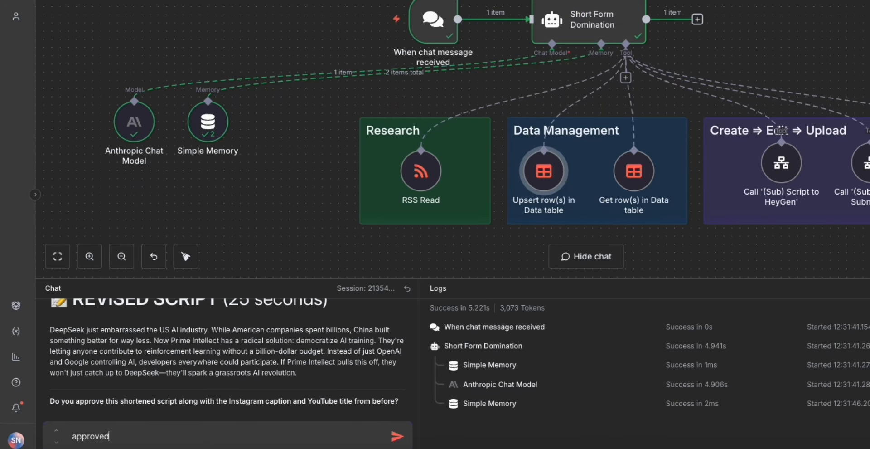
{"action": "type", "text": "oved"}
{"action": "key", "text": "Return"}
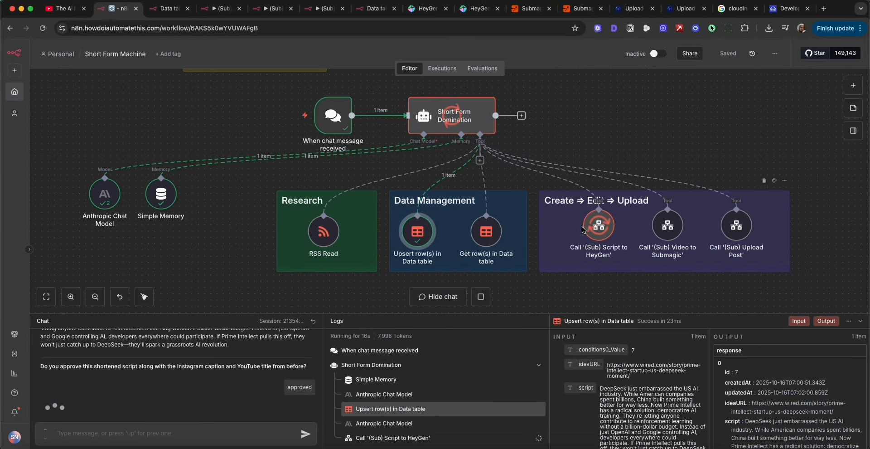
Inspect the logged script input and video URL outputs of the Script to HeyGen and Video to Submagic calls.
{"action": "left_click", "coordinate": [406, 438]}
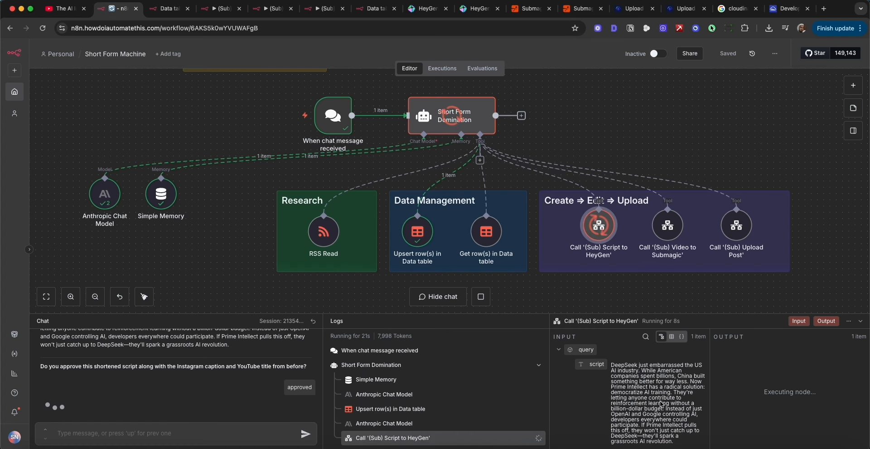
{"action": "left_click_drag", "start_coordinate": [676, 443], "coordinate": [615, 361]}
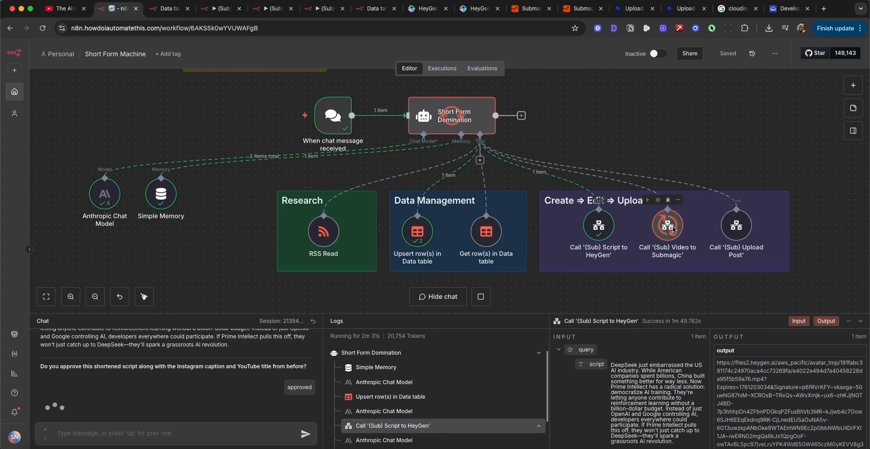
{"action": "left_click_drag", "start_coordinate": [719, 365], "coordinate": [803, 412]}
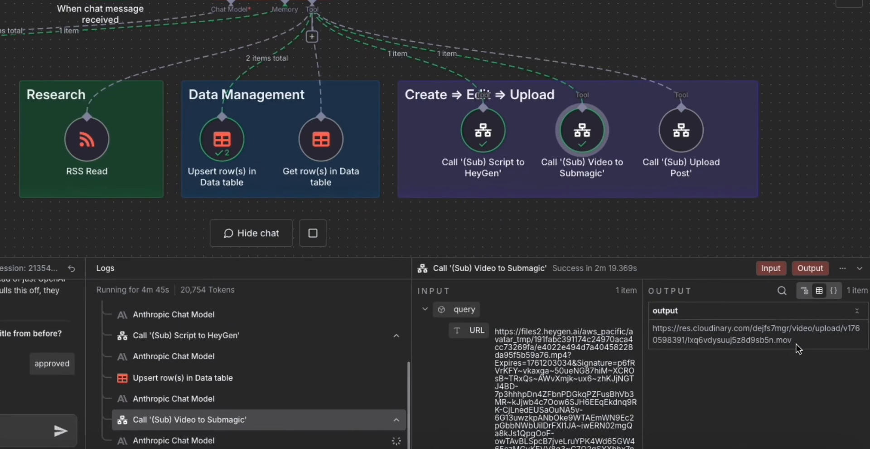
{"action": "left_click_drag", "start_coordinate": [813, 371], "coordinate": [788, 370]}
{"action": "left_click_drag", "start_coordinate": [755, 339], "coordinate": [654, 329]}
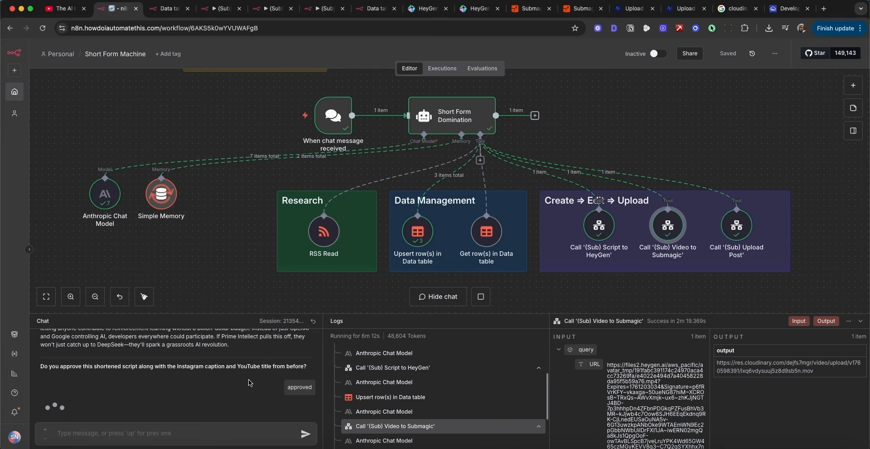
Read the completed steps, video URLs and publishing status in the agent's final chat reply.
{"action": "scroll", "coordinate": [245, 382], "scroll_direction": "down", "scroll_amount": 1}
{"action": "scroll", "coordinate": [243, 382], "scroll_direction": "up", "scroll_amount": 1}
{"action": "left_click_drag", "start_coordinate": [41, 354], "coordinate": [180, 354]}
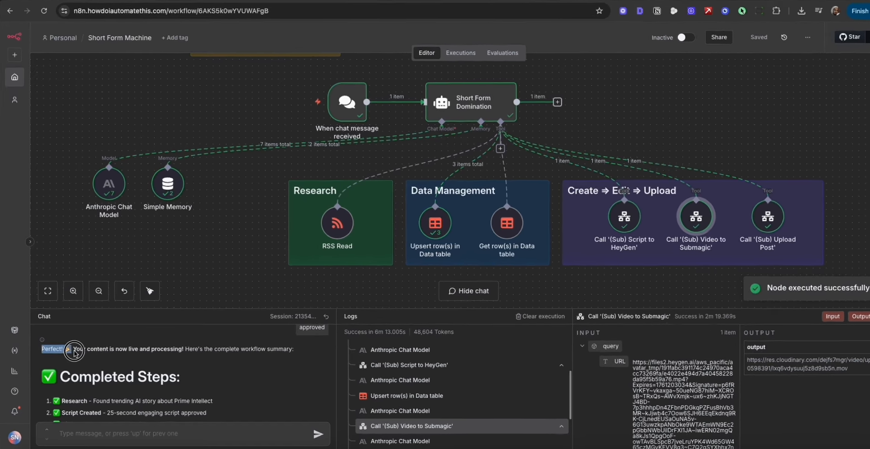
{"action": "scroll", "coordinate": [169, 359], "scroll_direction": "down", "scroll_amount": 1}
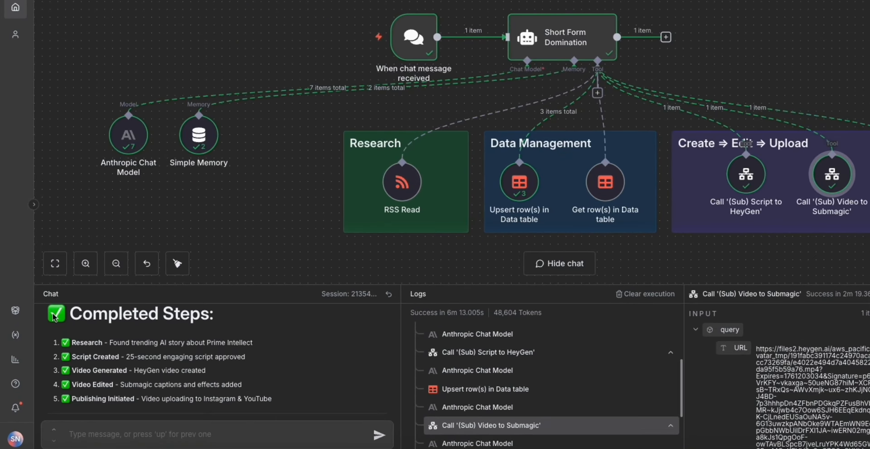
{"action": "left_click_drag", "start_coordinate": [54, 317], "coordinate": [301, 397]}
{"action": "scroll", "coordinate": [301, 398], "scroll_direction": "down", "scroll_amount": 4}
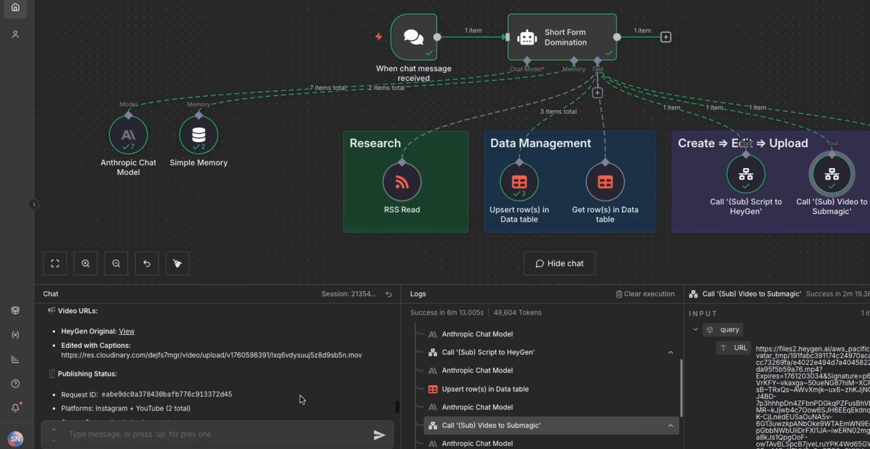
{"action": "scroll", "coordinate": [302, 399], "scroll_direction": "down", "scroll_amount": 2}
{"action": "scroll", "coordinate": [544, 399], "scroll_direction": "down", "scroll_amount": 2}
{"action": "left_click", "coordinate": [545, 409]}
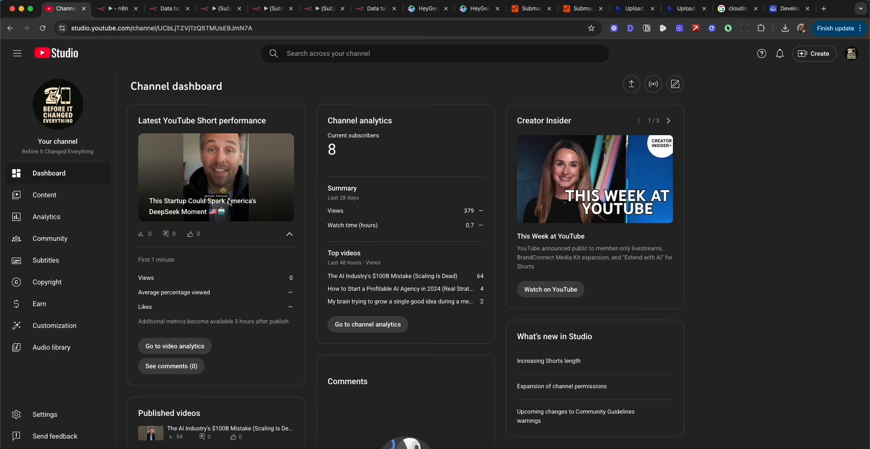
Watch the newly published DeepSeek Moment Short from the YouTube Studio dashboard, and close its tab.
{"action": "left_click", "coordinate": [261, 197]}
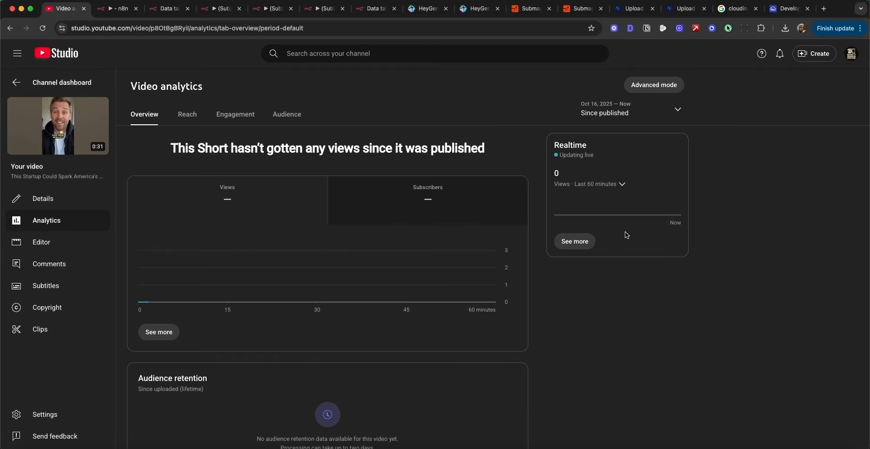
{"action": "left_click", "coordinate": [54, 128]}
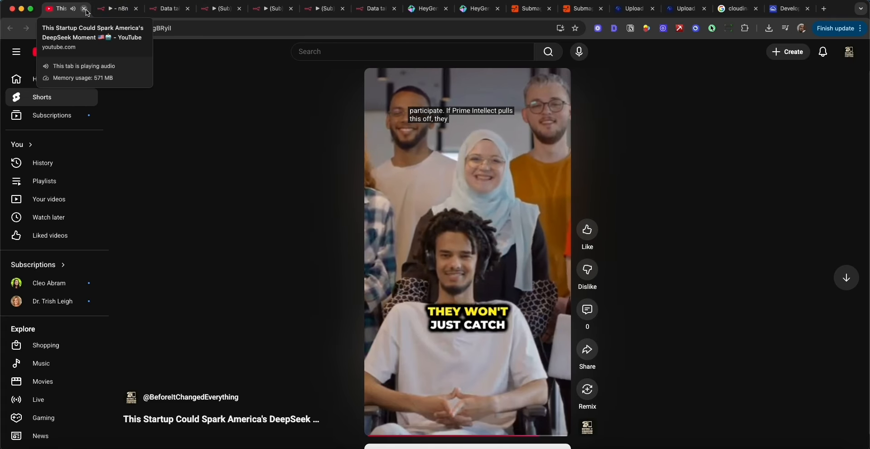
{"action": "left_click", "coordinate": [88, 13]}
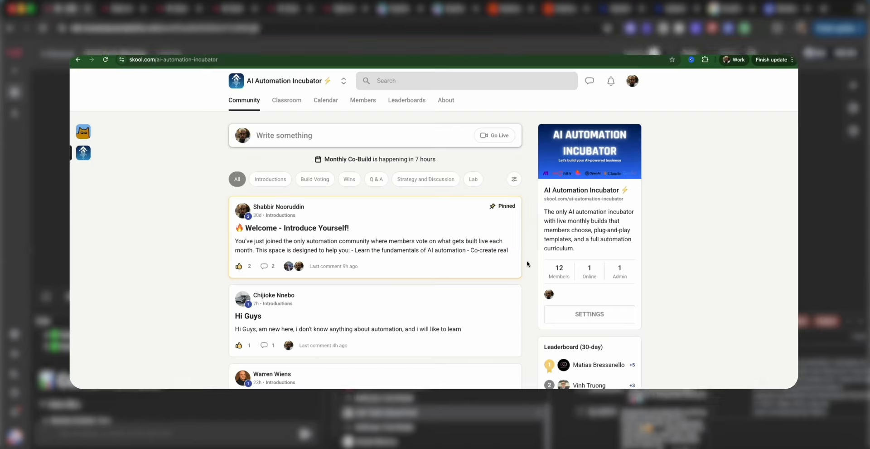
Browse the posts in the AI Automation Incubator community feed on Skool.
{"action": "scroll", "coordinate": [527, 264], "scroll_direction": "down", "scroll_amount": 6}
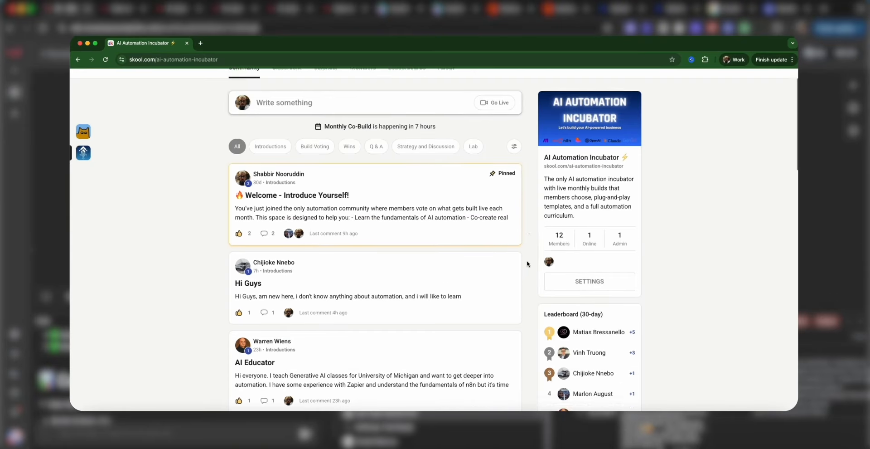
{"action": "scroll", "coordinate": [527, 263], "scroll_direction": "down", "scroll_amount": 9}
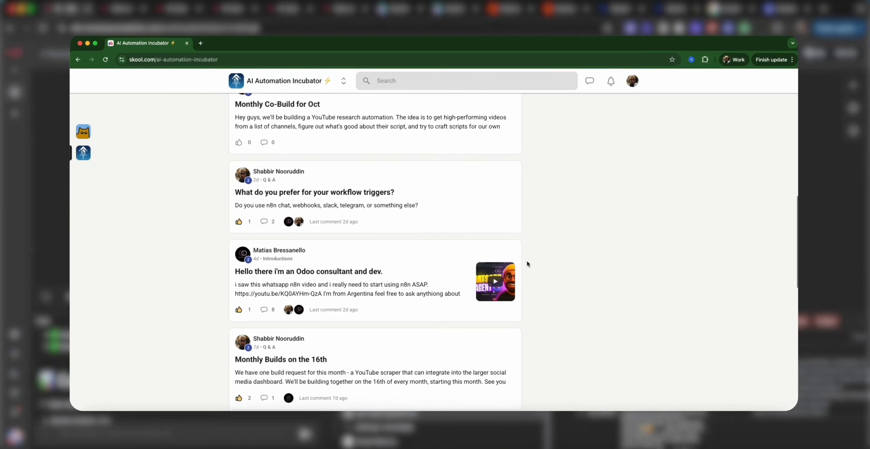
{"action": "scroll", "coordinate": [527, 264], "scroll_direction": "down", "scroll_amount": 6}
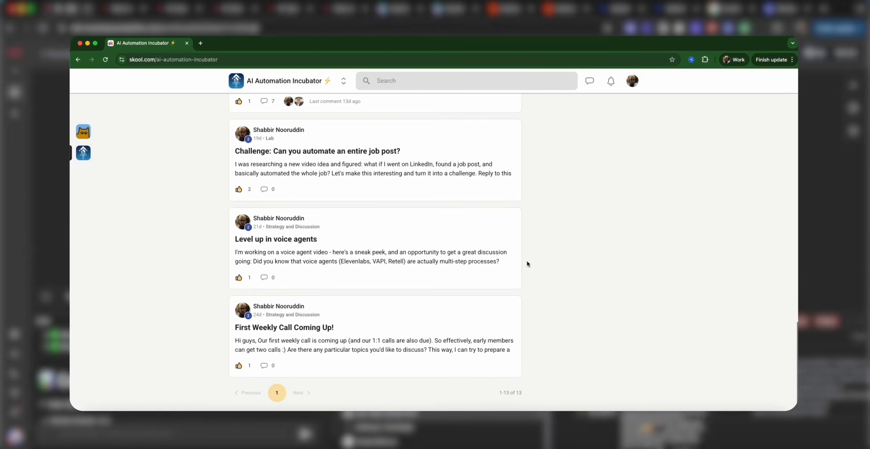
{"action": "scroll", "coordinate": [527, 264], "scroll_direction": "up", "scroll_amount": 15}
{"action": "scroll", "coordinate": [527, 264], "scroll_direction": "down", "scroll_amount": 2}
{"action": "scroll", "coordinate": [470, 239], "scroll_direction": "up", "scroll_amount": 2}
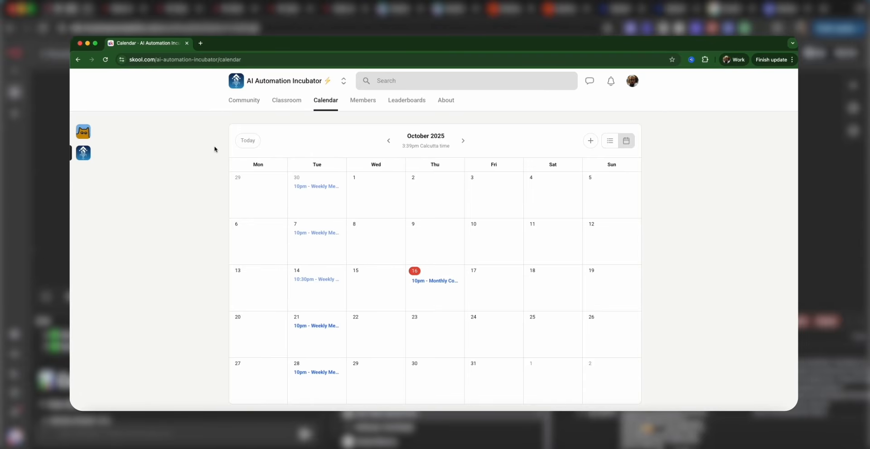
View the community's classroom courses and locate the Build Templates module.
{"action": "left_click", "coordinate": [289, 101]}
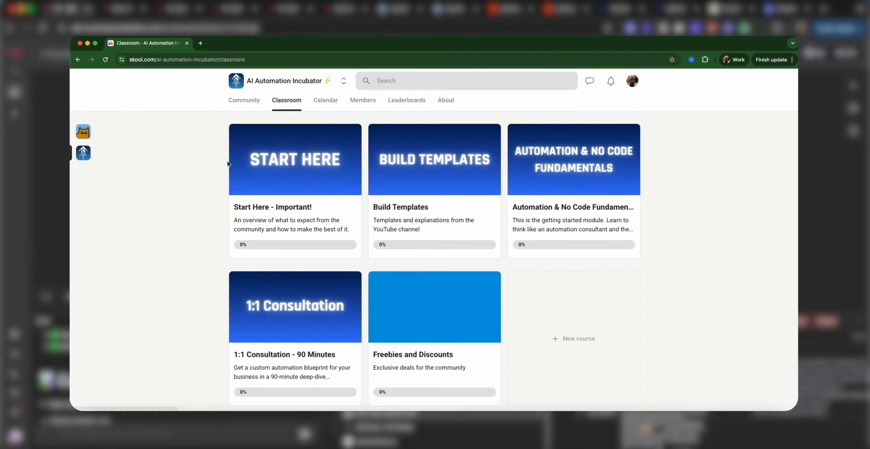
{"action": "left_click", "coordinate": [438, 211]}
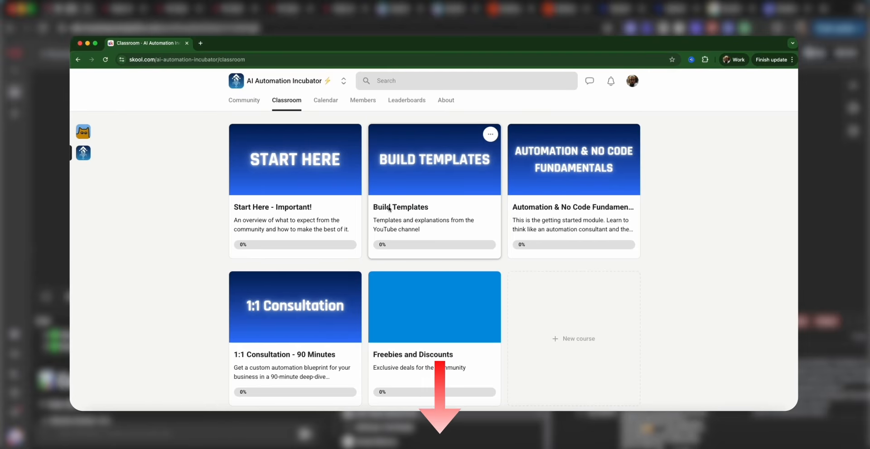
{"action": "scroll", "coordinate": [266, 235], "scroll_direction": "down", "scroll_amount": 1}
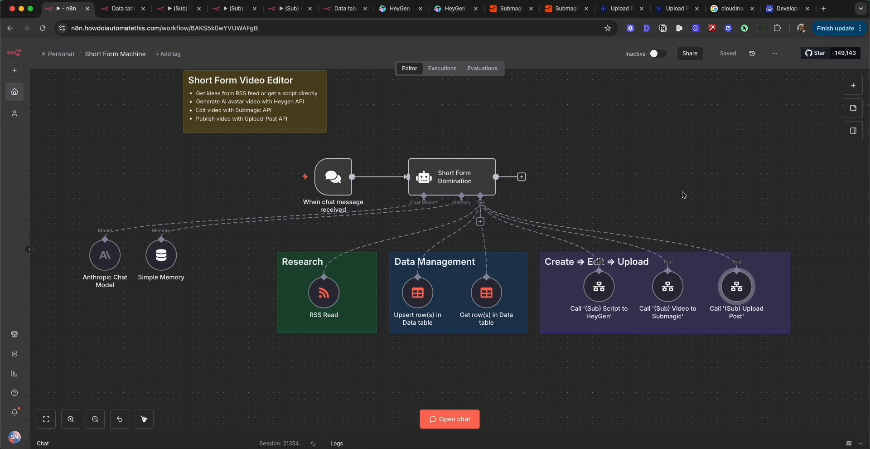
Delete the existing chat trigger and its connection to the Short Form Domination agent in the n8n workflow.
{"action": "left_click", "coordinate": [379, 177]}
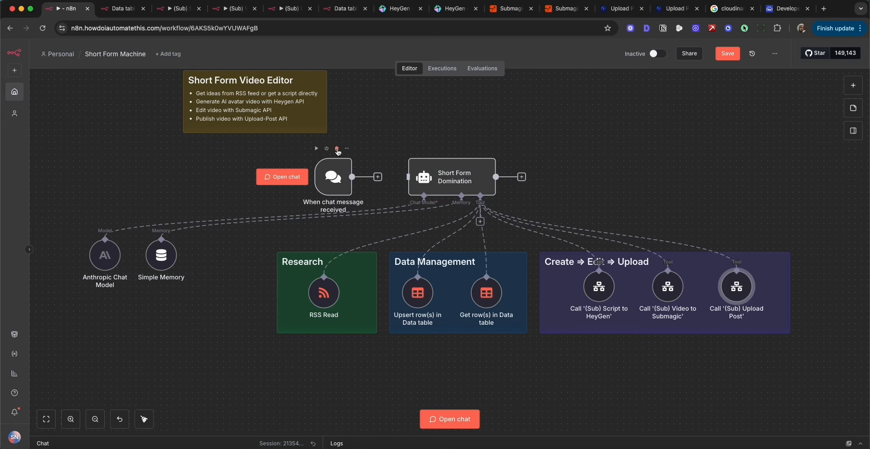
{"action": "left_click", "coordinate": [338, 149]}
Add a Chat Trigger node and position it in an empty area of the canvas below the existing workflow.
{"action": "scroll", "coordinate": [643, 198], "scroll_direction": "down", "scroll_amount": 10}
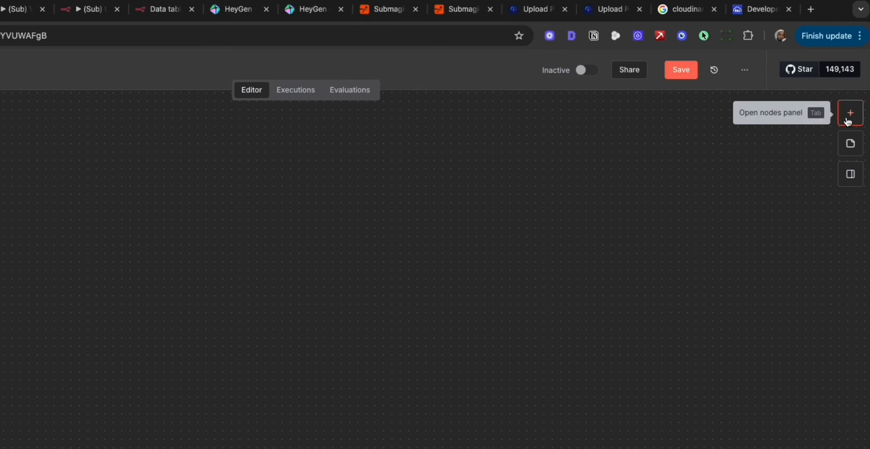
{"action": "left_click", "coordinate": [849, 121]}
{"action": "type", "text": "ch"}
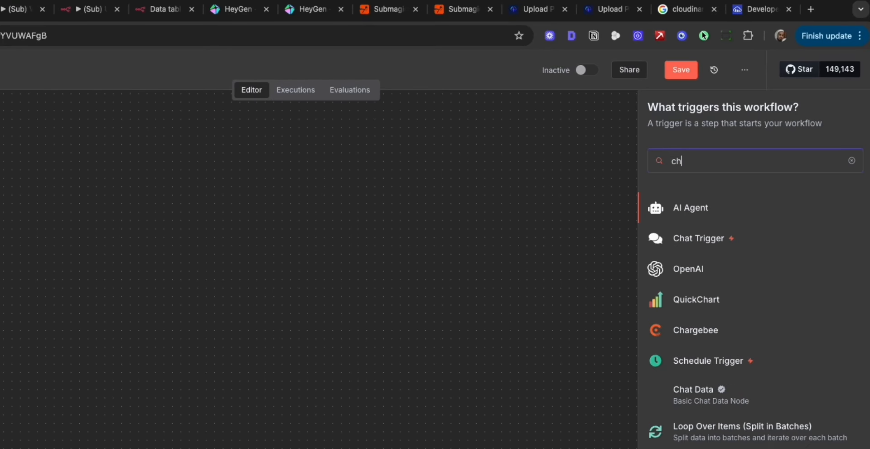
{"action": "type", "text": "at"}
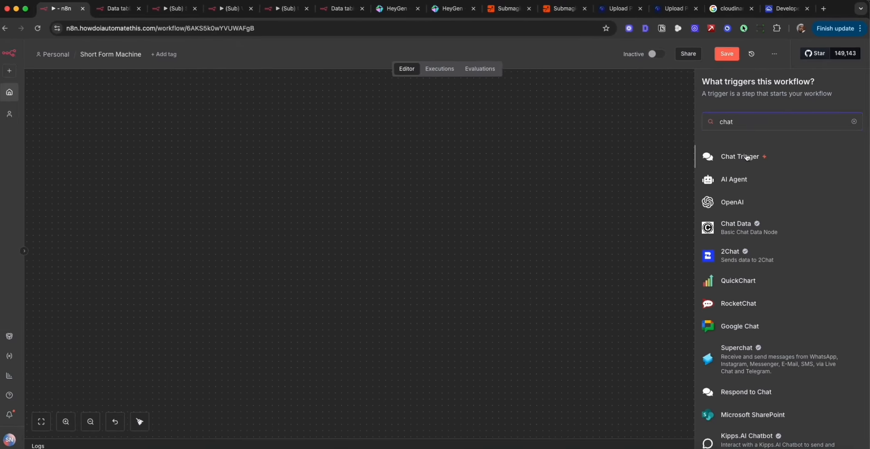
{"action": "left_click", "coordinate": [747, 157]}
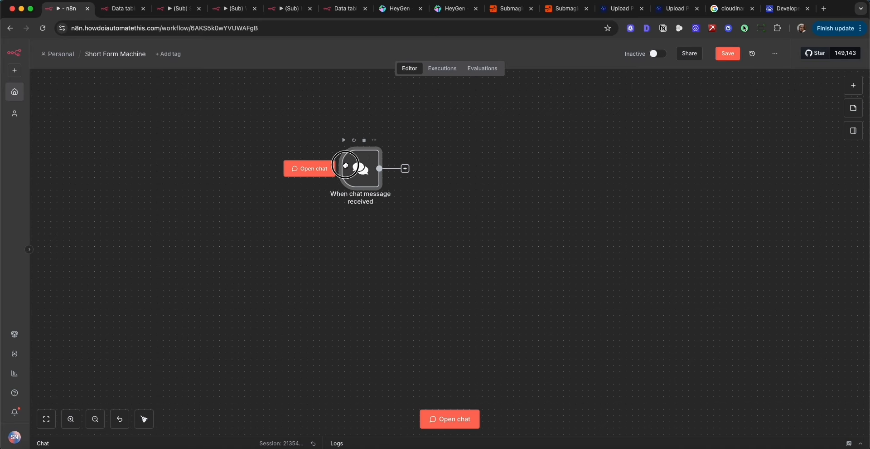
{"action": "left_click_drag", "start_coordinate": [345, 165], "coordinate": [380, 173]}
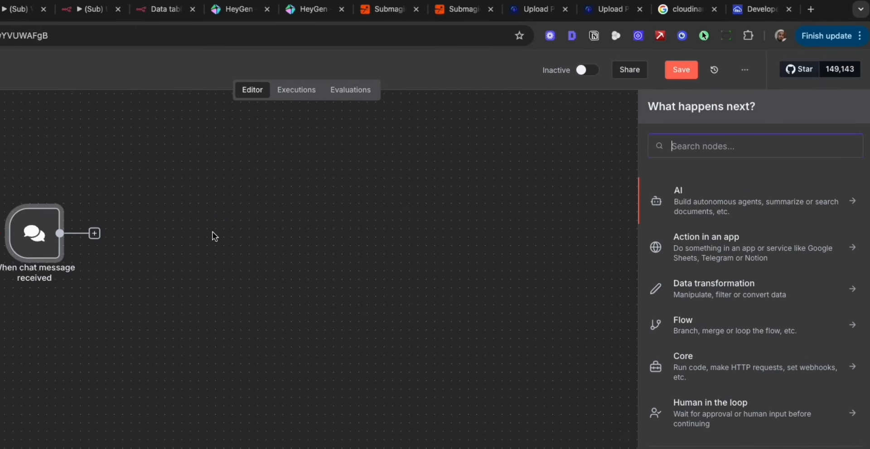
Add an AI Agent node after the new chat trigger, keeping the connected chat trigger as its prompt source.
{"action": "type", "text": "ai agent"}
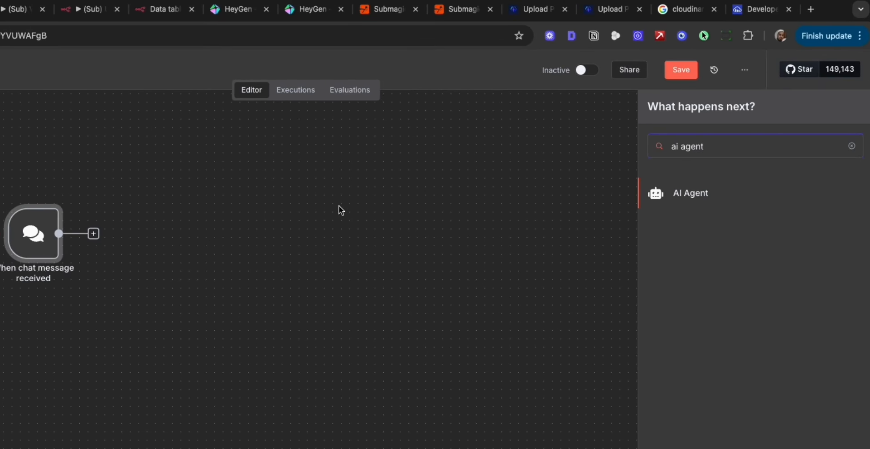
{"action": "left_click", "coordinate": [678, 194]}
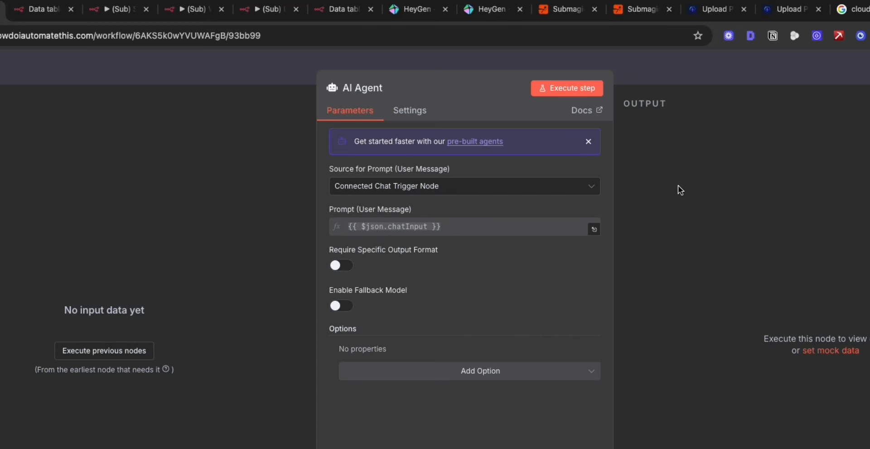
{"action": "left_click", "coordinate": [755, 65]}
Copy the full system message text from the Short Form Domination agent.
{"action": "scroll", "coordinate": [433, 212], "scroll_direction": "up", "scroll_amount": 3}
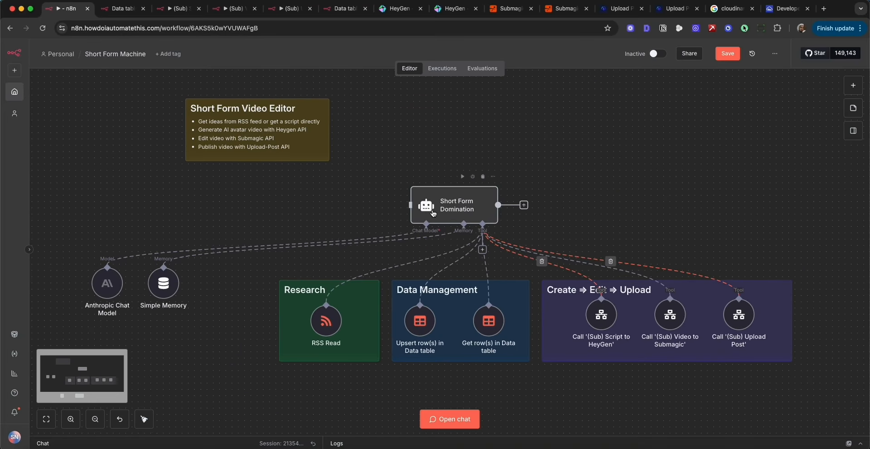
{"action": "double_click", "coordinate": [459, 207]}
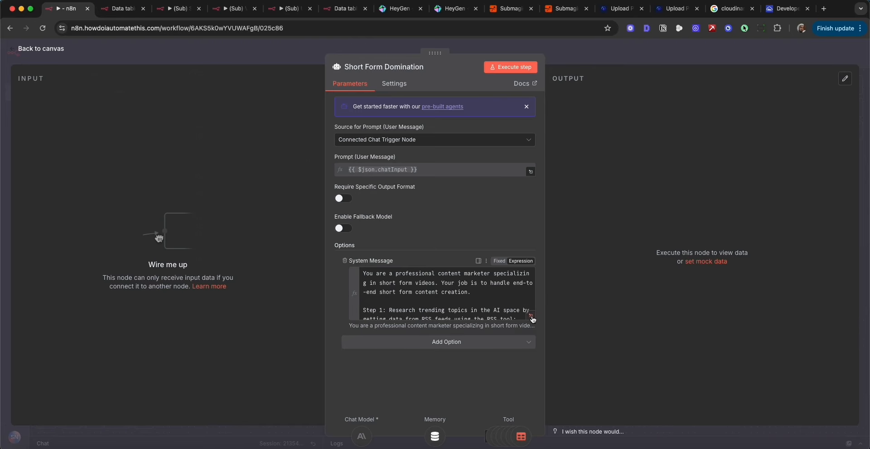
{"action": "left_click", "coordinate": [531, 315]}
{"action": "key", "text": "super+a"}
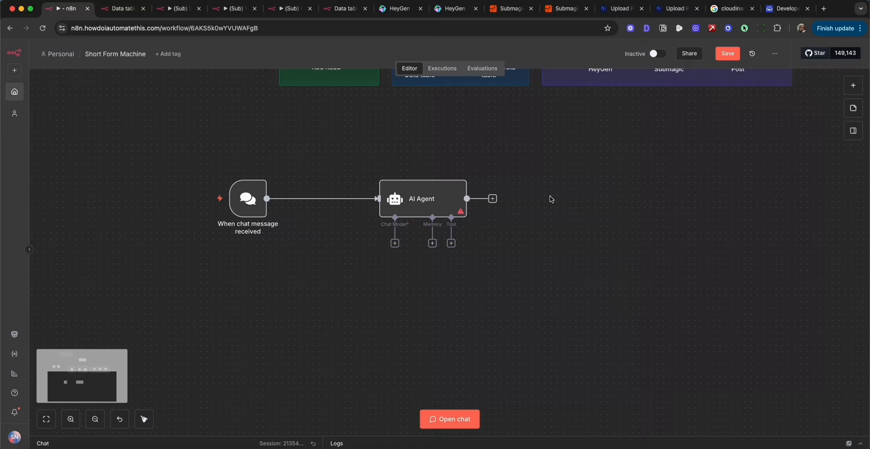
Rename the new AI Agent node to Orchestrator.
{"action": "scroll", "coordinate": [552, 200], "scroll_direction": "down", "scroll_amount": 3}
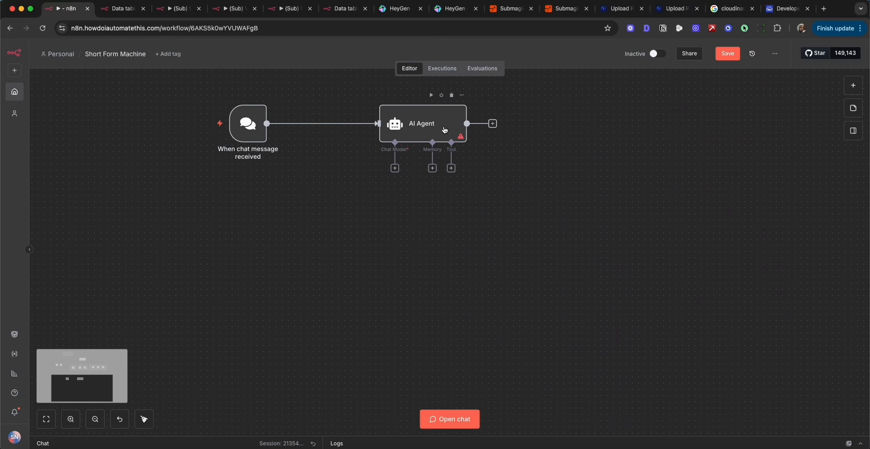
{"action": "double_click", "coordinate": [439, 122]}
{"action": "left_click", "coordinate": [359, 68]}
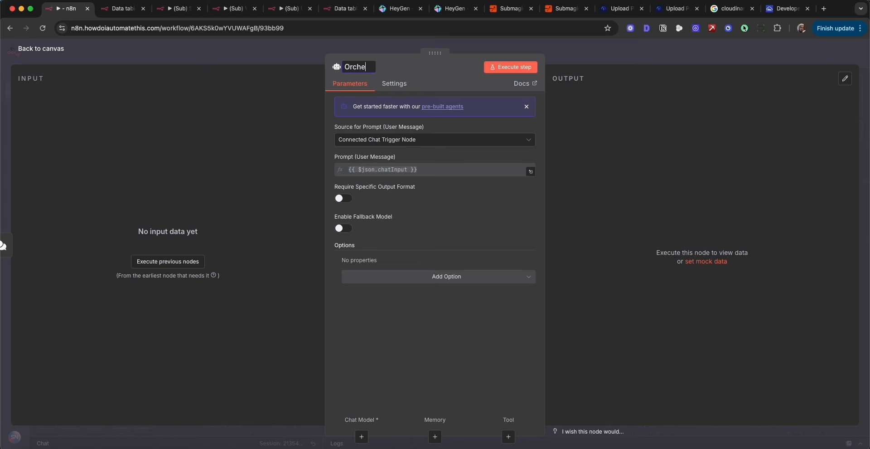
Add a System Message option to the Orchestrator, replace its default text with the copied prompt, and save the workflow.
{"action": "left_click", "coordinate": [409, 277]}
{"action": "left_click", "coordinate": [431, 277]}
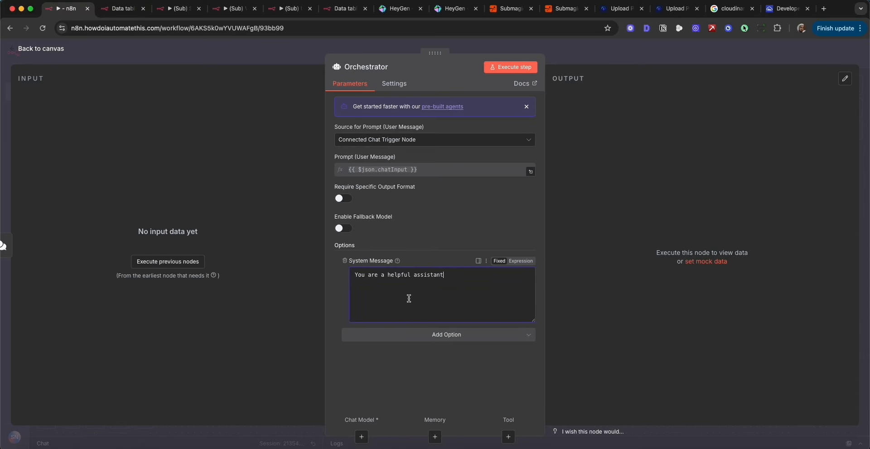
{"action": "key", "text": "super+a"}
{"action": "key", "text": "super+v"}
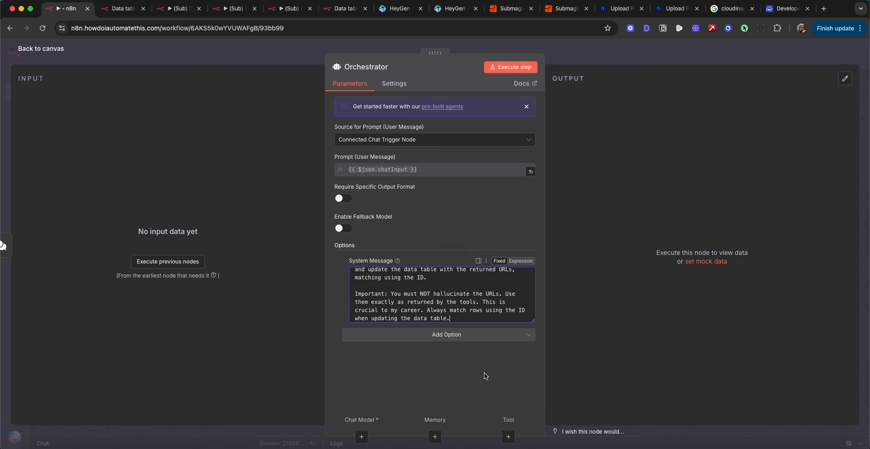
{"action": "key", "text": "Escape"}
{"action": "left_click", "coordinate": [726, 53]}
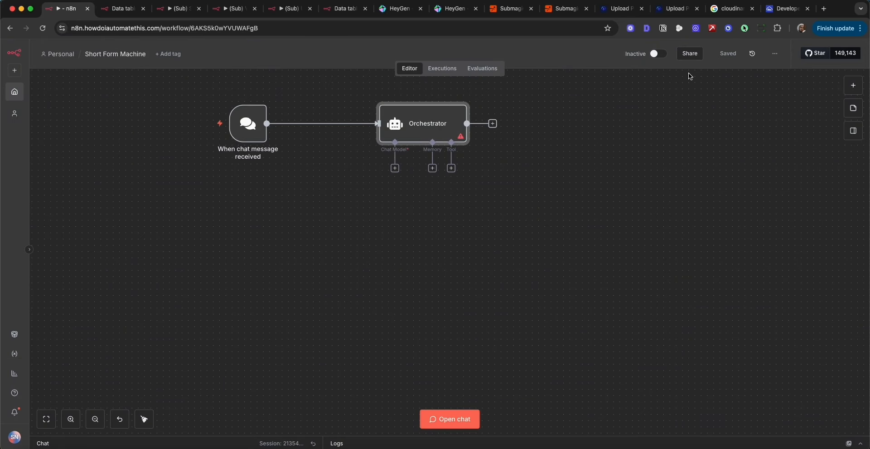
Attach an Anthropic Chat Model to the Orchestrator's chat model connection.
{"action": "left_click", "coordinate": [396, 169]}
{"action": "type", "text": "a"}
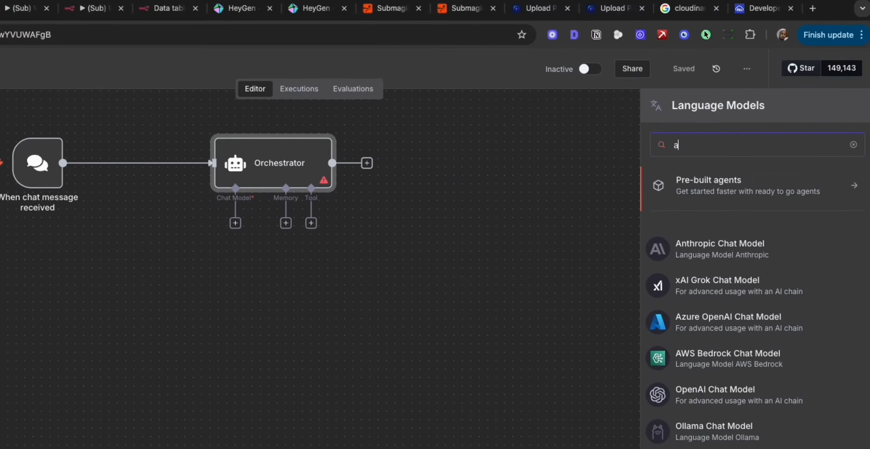
{"action": "type", "text": "nthr"}
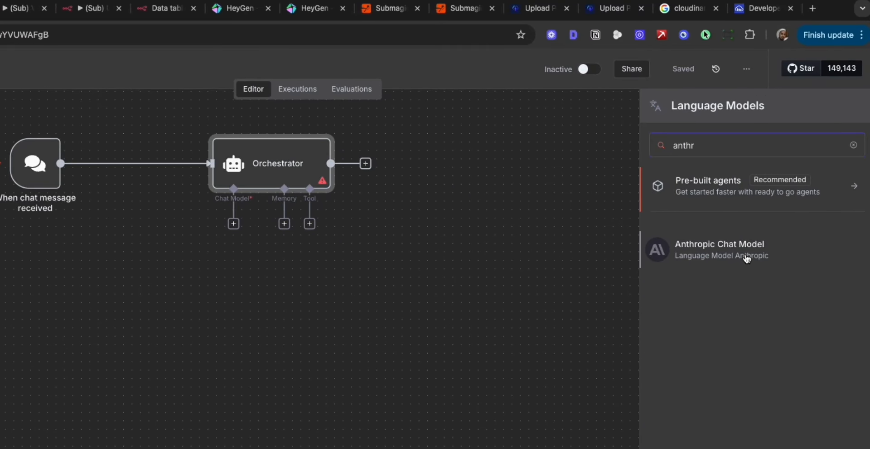
{"action": "left_click", "coordinate": [747, 258]}
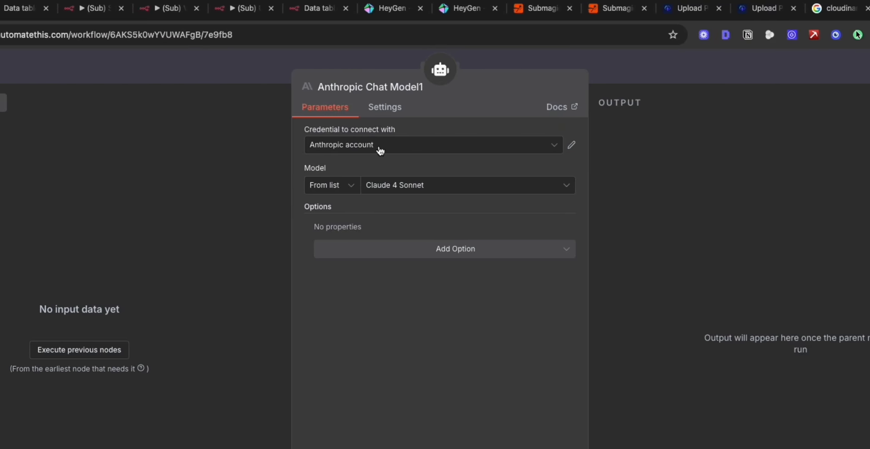
Keep the Anthropic account credential, set the model to Claude Sonnet 4.5, and place the model node below the agent.
{"action": "left_click", "coordinate": [404, 150]}
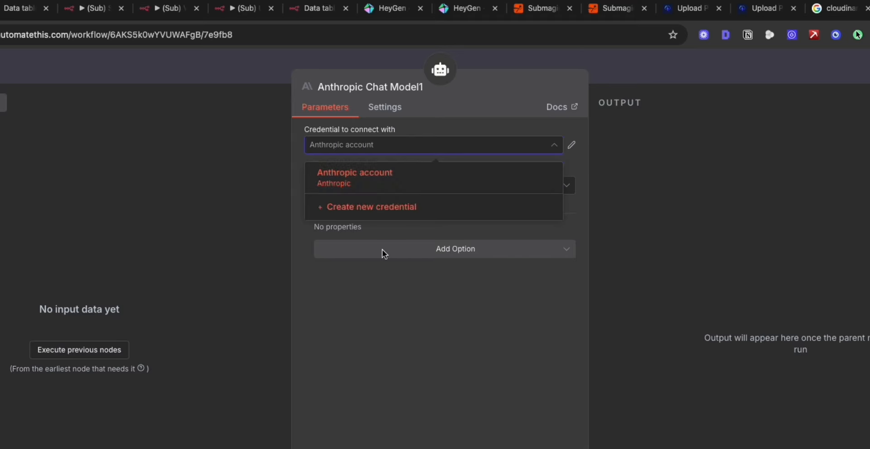
{"action": "left_click", "coordinate": [393, 322]}
{"action": "left_click", "coordinate": [447, 189]}
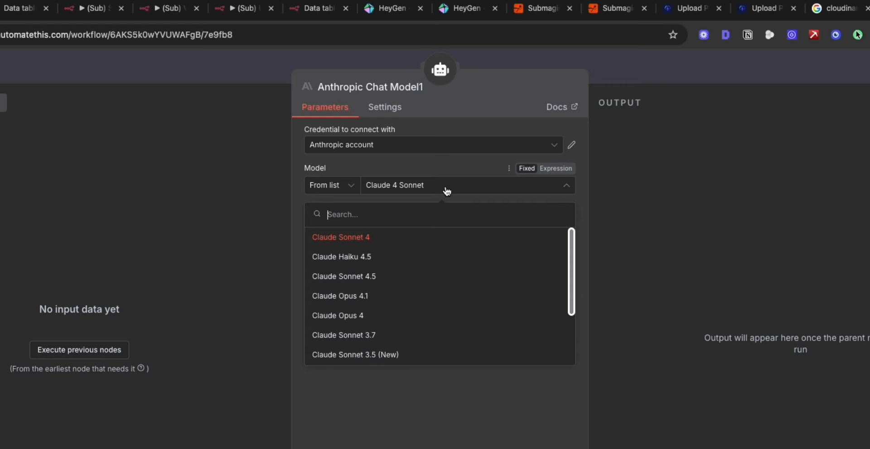
{"action": "left_click", "coordinate": [433, 281]}
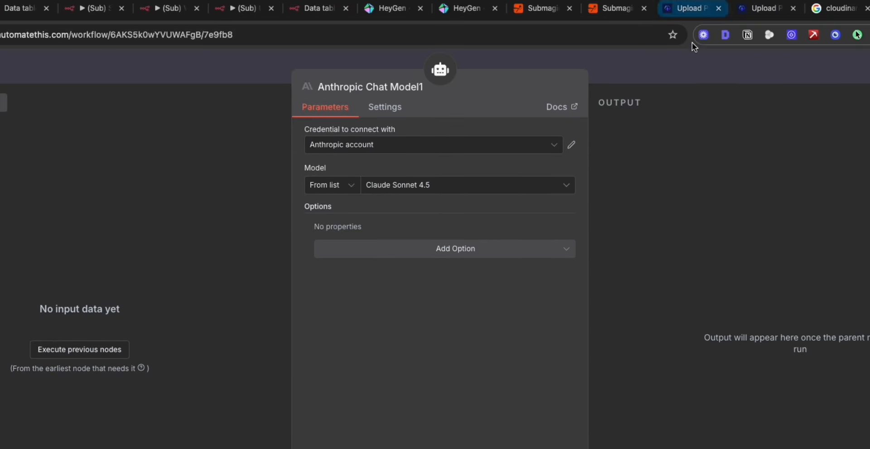
{"action": "key", "text": "Escape"}
{"action": "left_click_drag", "start_coordinate": [300, 234], "coordinate": [321, 211]}
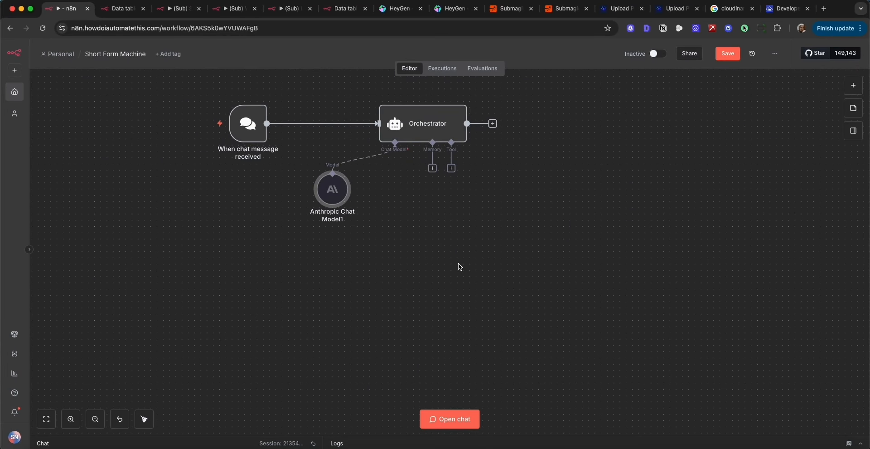
Attach a Simple Memory to the Orchestrator and arrange the model and memory nodes side by side below the chat trigger.
{"action": "left_click", "coordinate": [436, 171]}
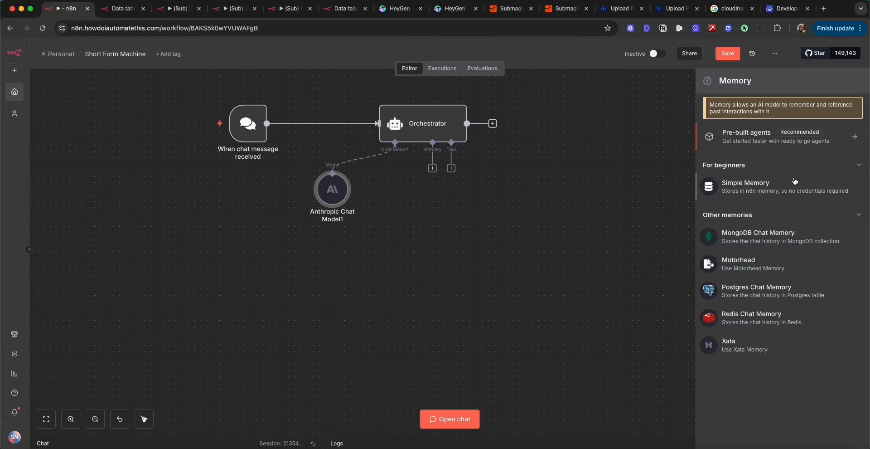
{"action": "left_click", "coordinate": [794, 181]}
{"action": "left_click_drag", "start_coordinate": [276, 193], "coordinate": [199, 211]}
{"action": "left_click_drag", "start_coordinate": [399, 204], "coordinate": [268, 221]}
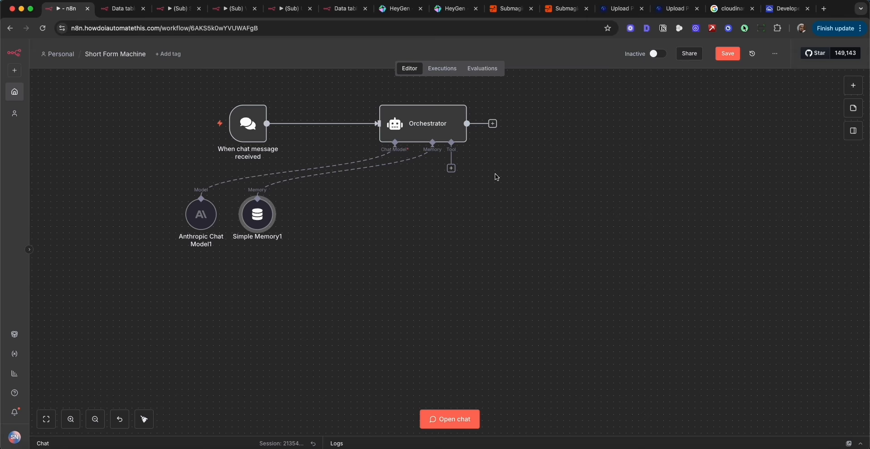
Save the workflow and attach a Data table Tool to the Orchestrator's tool connection.
{"action": "left_click", "coordinate": [729, 54]}
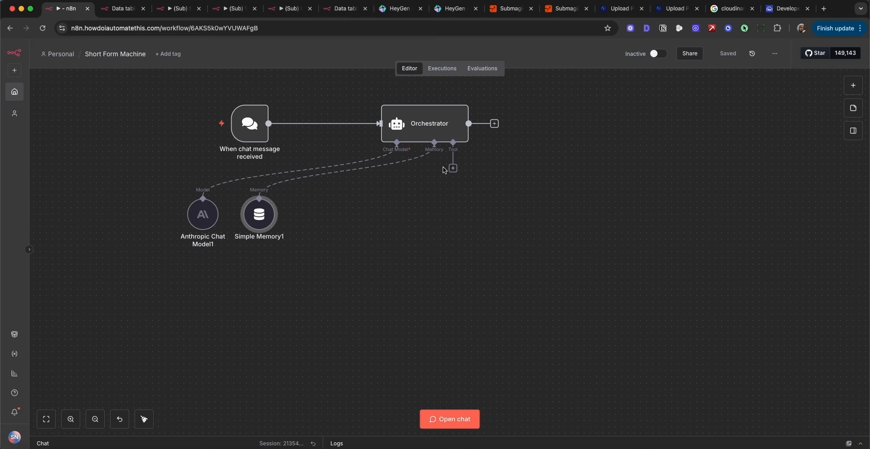
{"action": "left_click_drag", "start_coordinate": [453, 168], "coordinate": [412, 187]}
{"action": "type", "text": "data"}
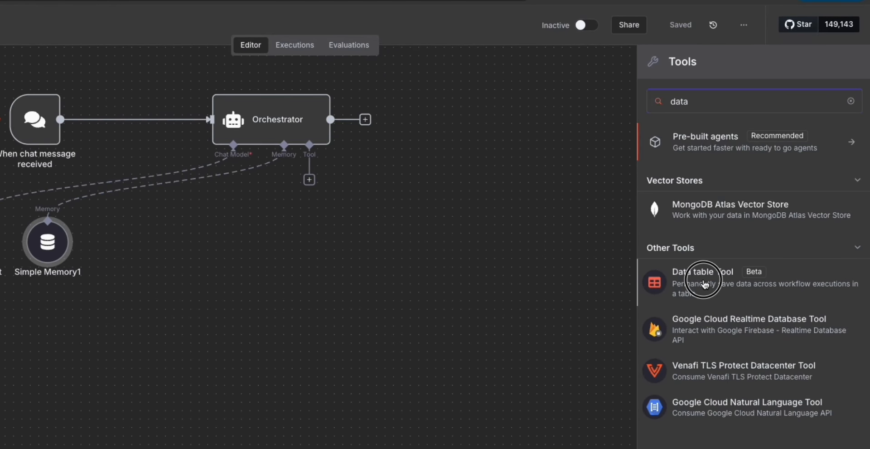
{"action": "left_click", "coordinate": [696, 272]}
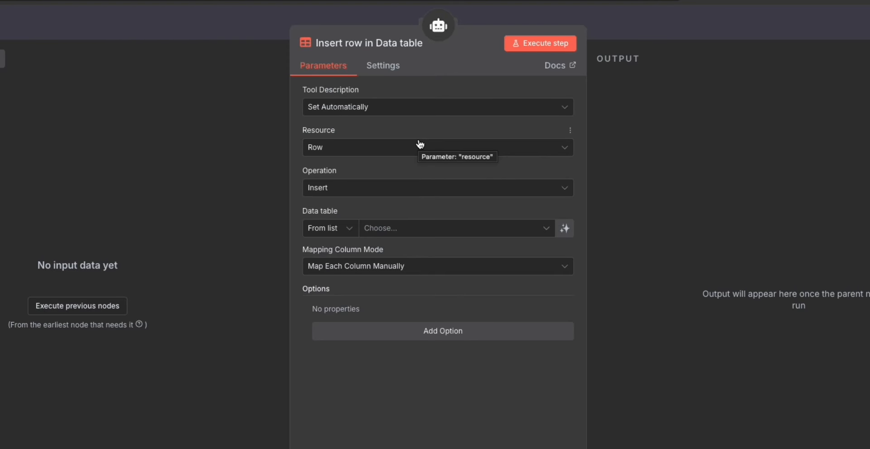
Check the option to create a new data table, then examine the columns of the existing Short Form Videos data table.
{"action": "left_click", "coordinate": [542, 229]}
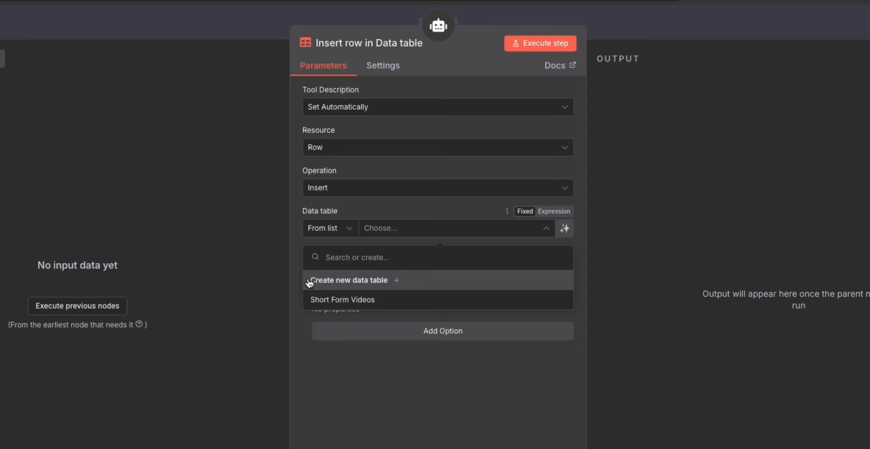
{"action": "left_click", "coordinate": [362, 284]}
{"action": "left_click", "coordinate": [156, 12]}
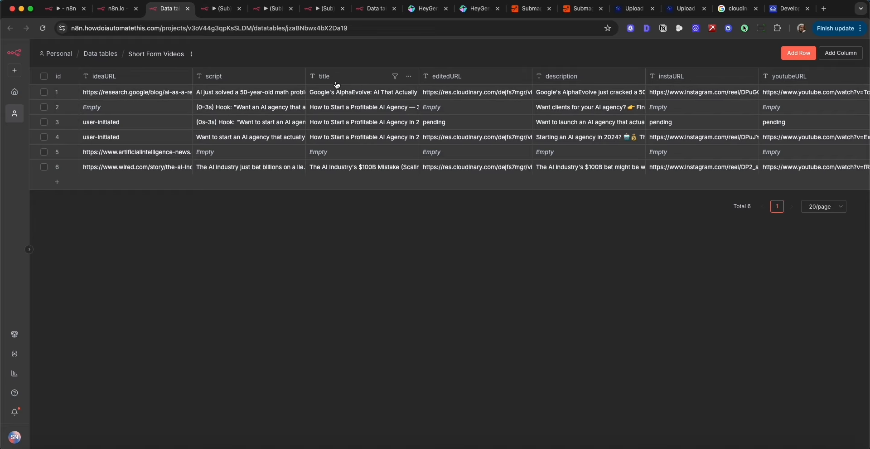
{"action": "scroll", "coordinate": [463, 81], "scroll_direction": "right", "scroll_amount": 4}
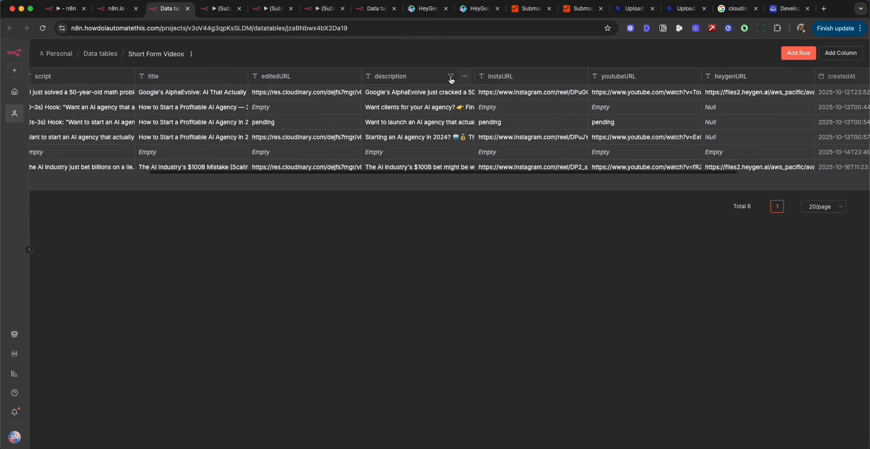
{"action": "scroll", "coordinate": [533, 80], "scroll_direction": "right", "scroll_amount": 4}
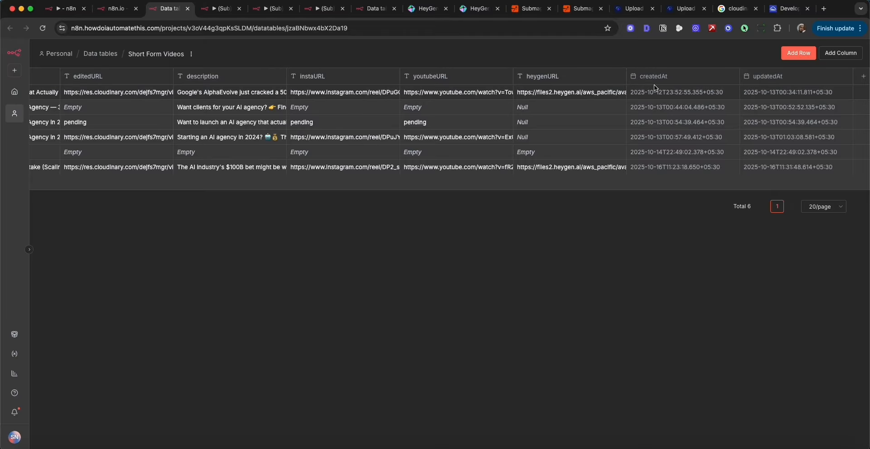
{"action": "scroll", "coordinate": [654, 84], "scroll_direction": "left", "scroll_amount": 8}
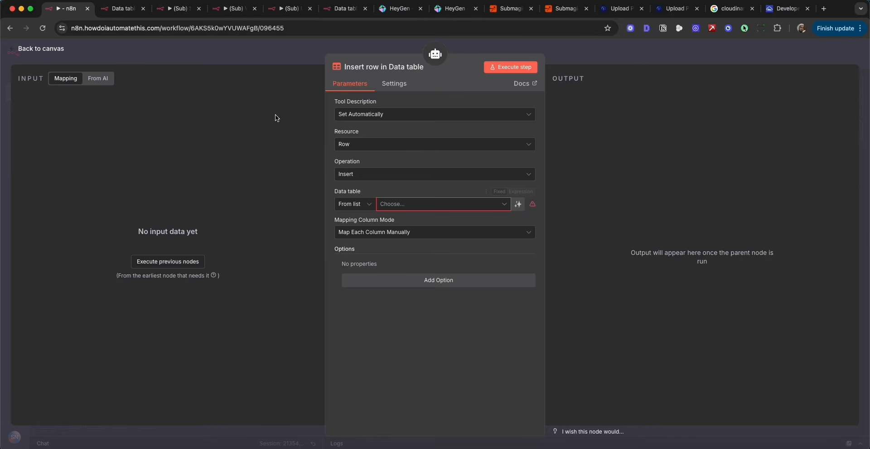
Select the Short Form Videos data table for the tool and set its operation to Upsert.
{"action": "left_click", "coordinate": [415, 204]}
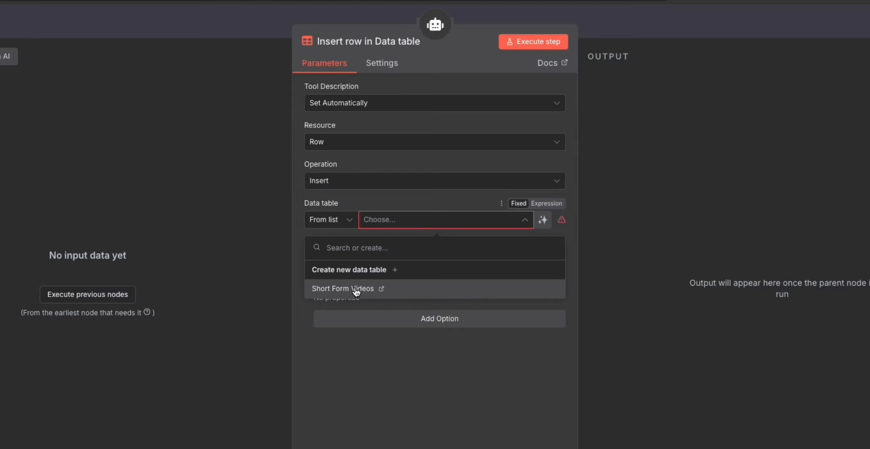
{"action": "left_click", "coordinate": [363, 288]}
{"action": "left_click", "coordinate": [377, 182]}
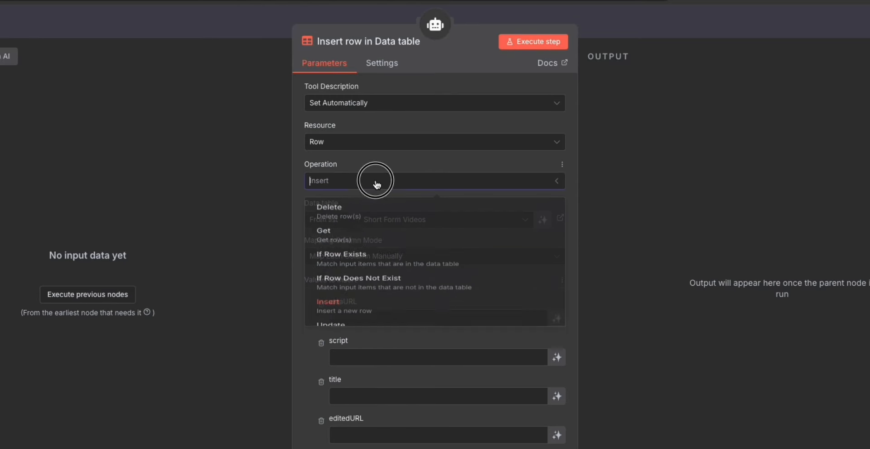
{"action": "scroll", "coordinate": [393, 278], "scroll_direction": "down", "scroll_amount": 1}
{"action": "left_click", "coordinate": [378, 344]}
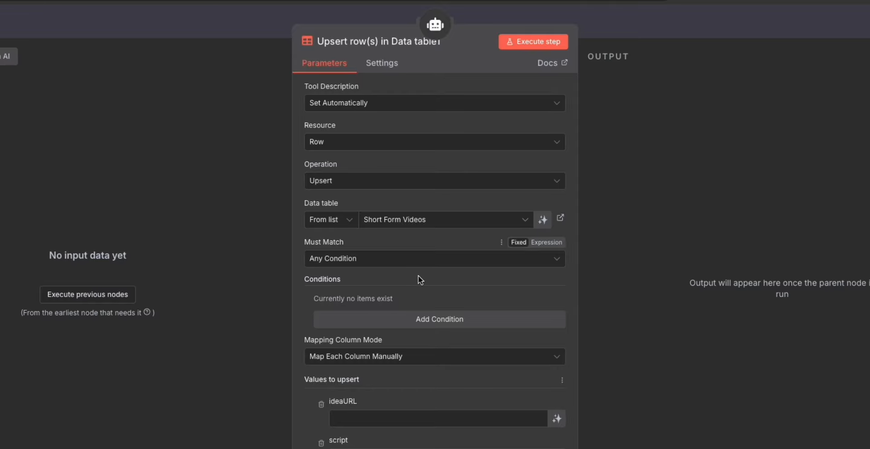
Match on Any Condition, add a condition where id Equals a value, and let the model define that value.
{"action": "left_click", "coordinate": [431, 258]}
{"action": "left_click", "coordinate": [421, 295]}
{"action": "scroll", "coordinate": [426, 304], "scroll_direction": "down", "scroll_amount": 2}
{"action": "left_click", "coordinate": [427, 305]}
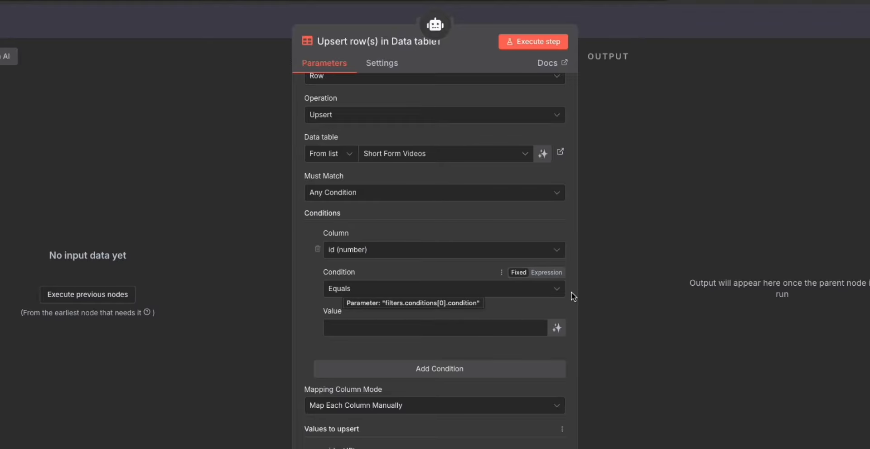
{"action": "left_click", "coordinate": [557, 328]}
Let the model define the ideaURL, script, title, editedURL, description, instaURL, youtubeURL and heygenURL values, and return to the canvas.
{"action": "scroll", "coordinate": [558, 331], "scroll_direction": "down", "scroll_amount": 6}
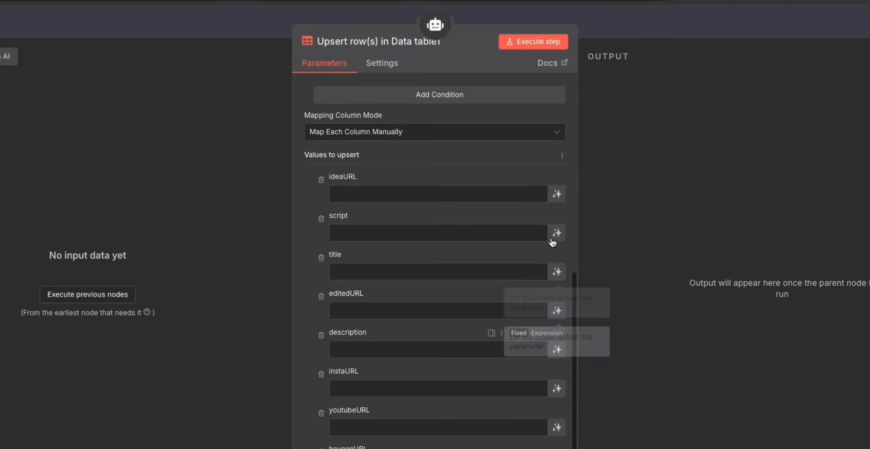
{"action": "left_click", "coordinate": [557, 193]}
{"action": "left_click", "coordinate": [557, 247]}
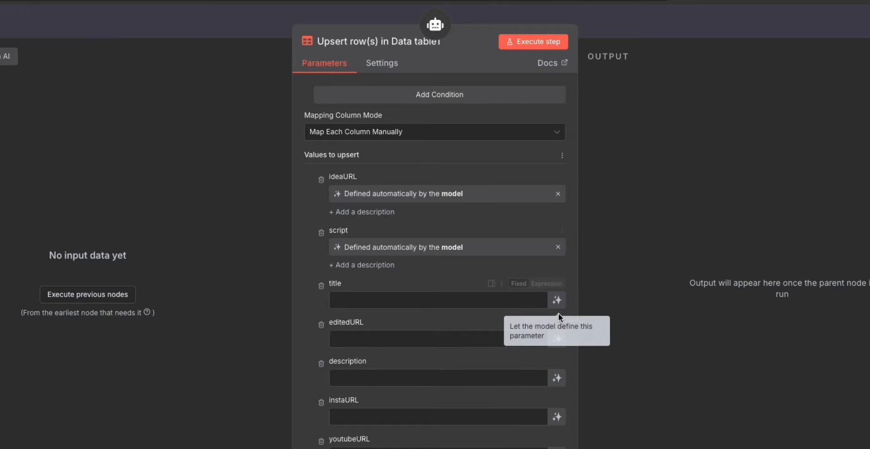
{"action": "left_click", "coordinate": [558, 300]}
{"action": "scroll", "coordinate": [556, 314], "scroll_direction": "down", "scroll_amount": 1}
{"action": "left_click", "coordinate": [558, 310]}
{"action": "left_click", "coordinate": [558, 362]}
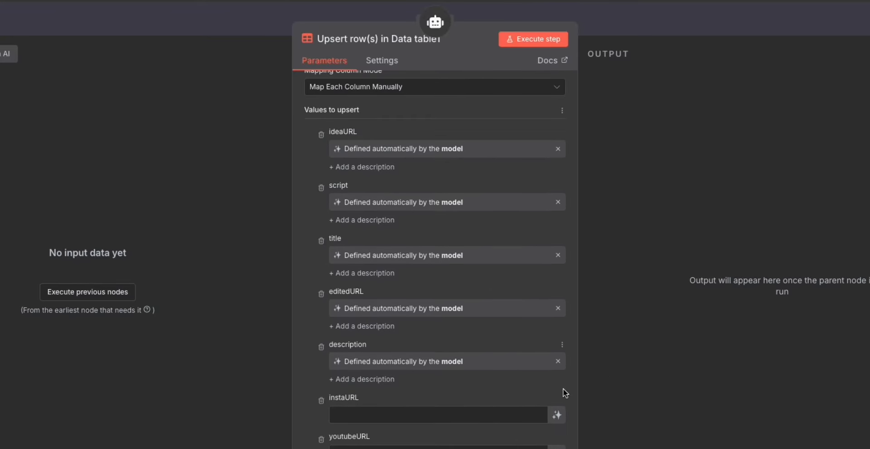
{"action": "left_click", "coordinate": [557, 403]}
{"action": "scroll", "coordinate": [558, 403], "scroll_direction": "down", "scroll_amount": 1}
{"action": "left_click", "coordinate": [558, 375]}
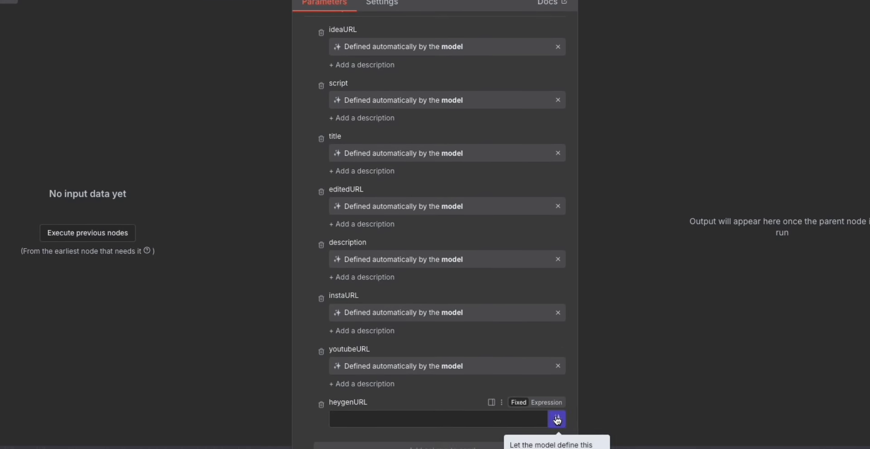
{"action": "left_click", "coordinate": [558, 418]}
{"action": "left_click", "coordinate": [610, 56]}
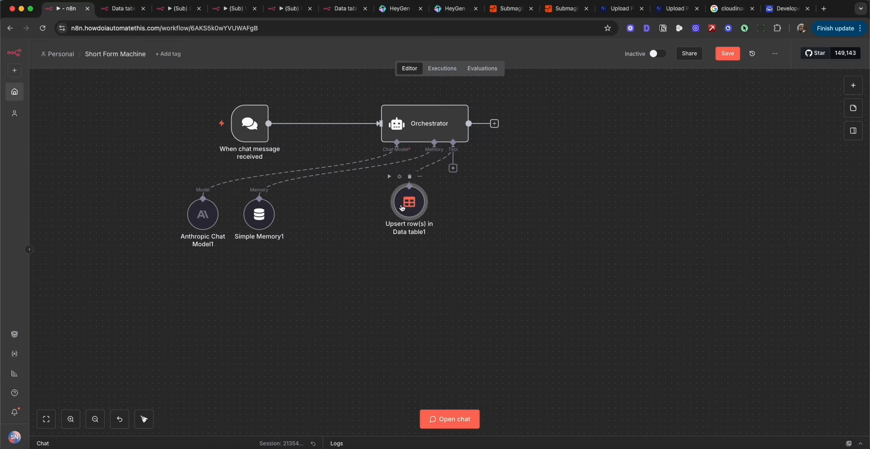
Align the upsert tool beside the memory node, place a copy next to it, and connect the copy to the Orchestrator's tool input.
{"action": "left_click_drag", "start_coordinate": [404, 205], "coordinate": [331, 214]}
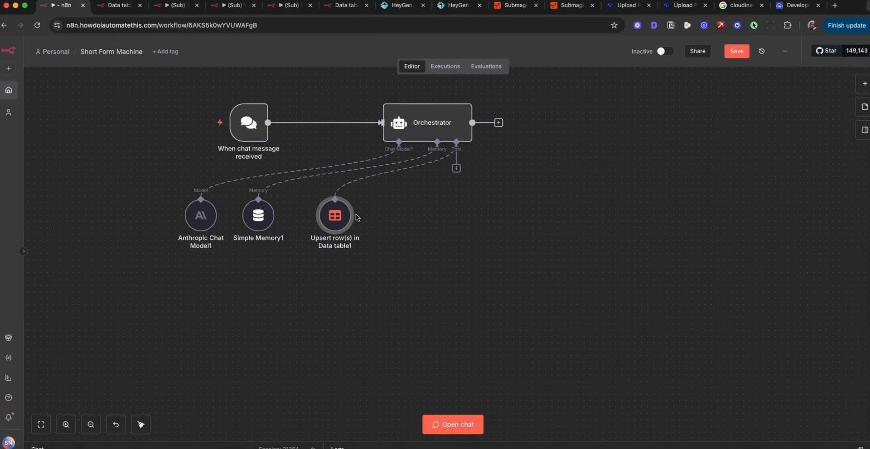
{"action": "right_click", "coordinate": [335, 223]}
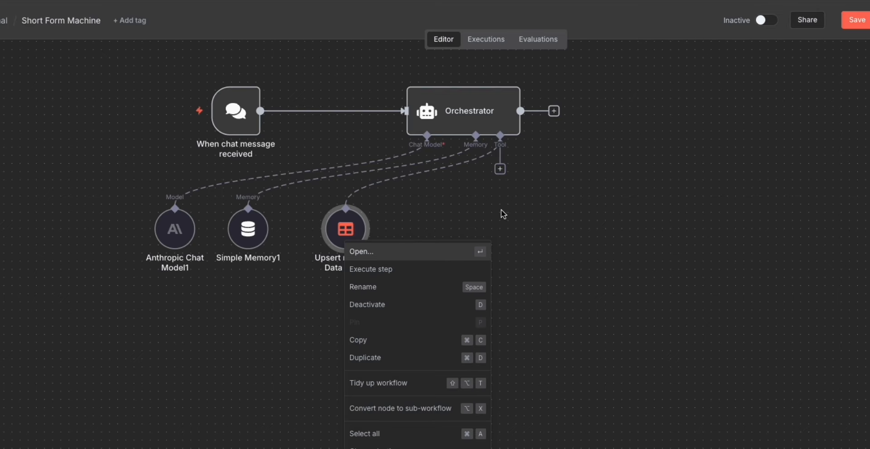
{"action": "left_click", "coordinate": [392, 341]}
{"action": "key", "text": "super+v"}
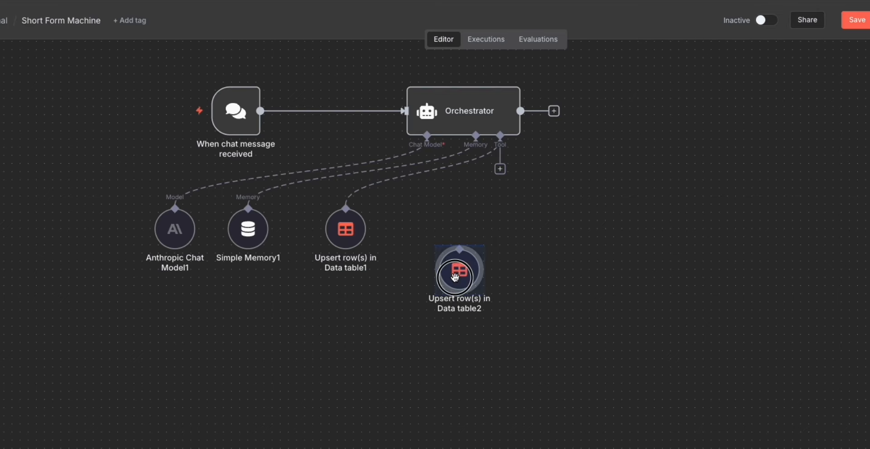
{"action": "left_click_drag", "start_coordinate": [459, 269], "coordinate": [426, 228]}
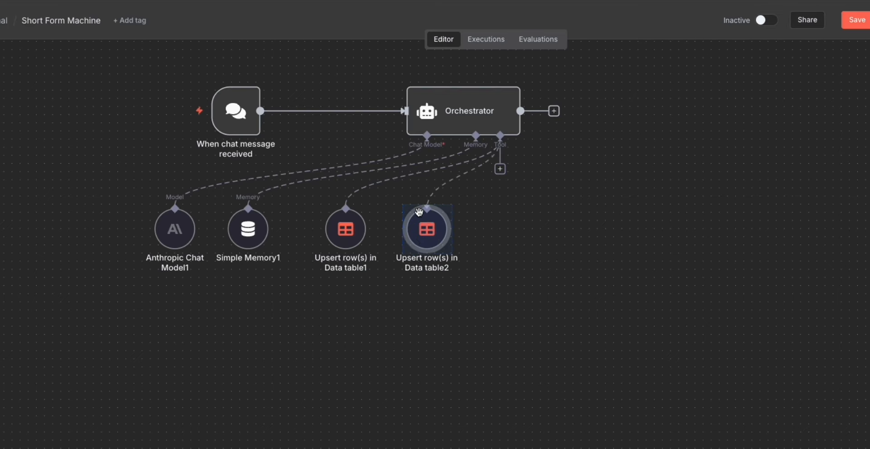
{"action": "left_click_drag", "start_coordinate": [500, 135], "coordinate": [435, 246]}
Change the copied data table tool's operation to Get, keeping the Short Form Videos table and the id condition.
{"action": "double_click", "coordinate": [435, 247]}
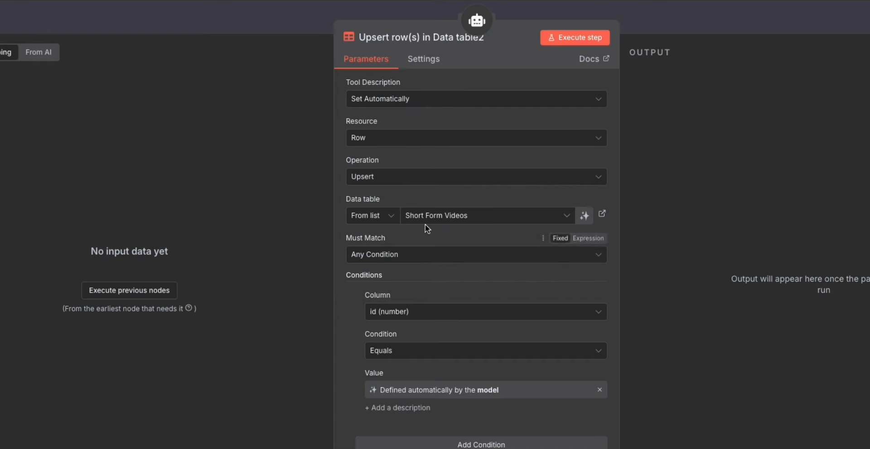
{"action": "left_click", "coordinate": [379, 179]}
{"action": "scroll", "coordinate": [403, 225], "scroll_direction": "down", "scroll_amount": 3}
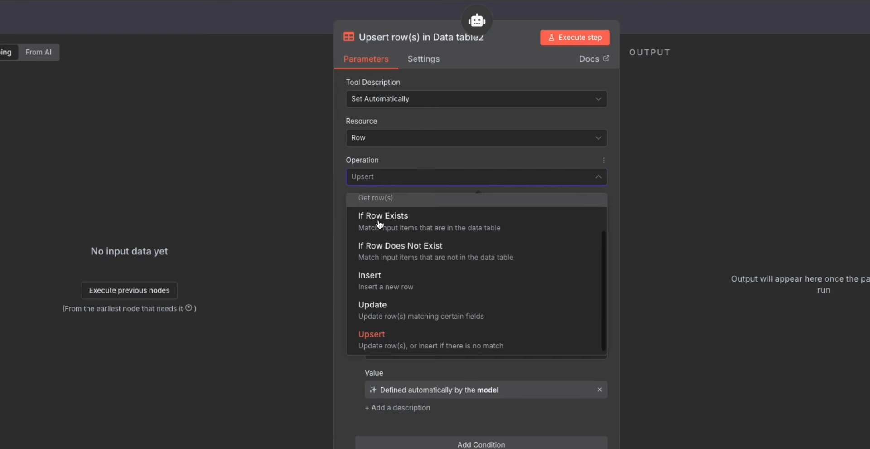
{"action": "scroll", "coordinate": [385, 252], "scroll_direction": "up", "scroll_amount": 3}
{"action": "left_click", "coordinate": [386, 242]}
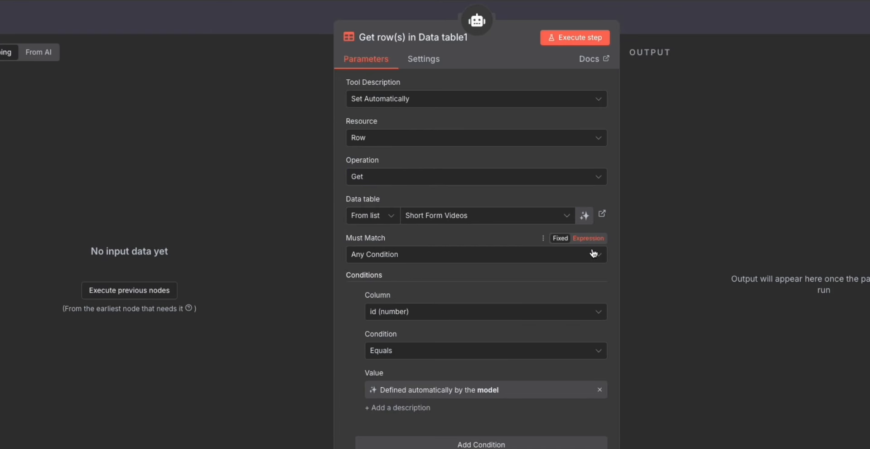
{"action": "scroll", "coordinate": [408, 318], "scroll_direction": "down", "scroll_amount": 2}
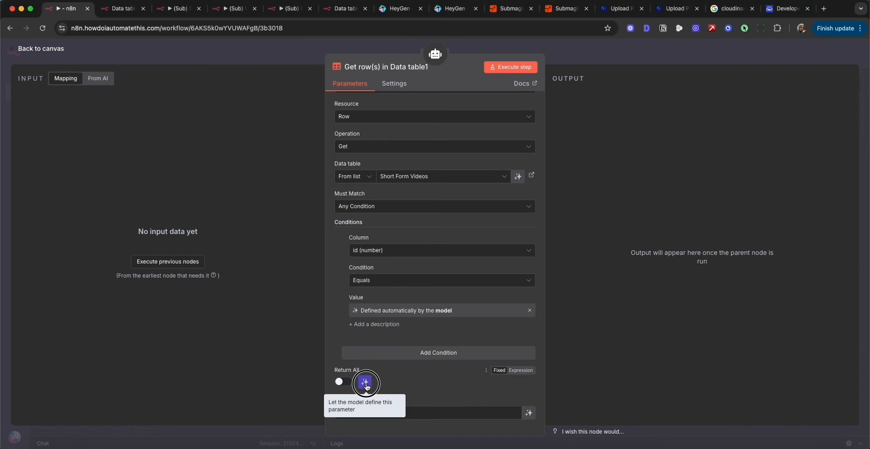
{"action": "left_click", "coordinate": [365, 383]}
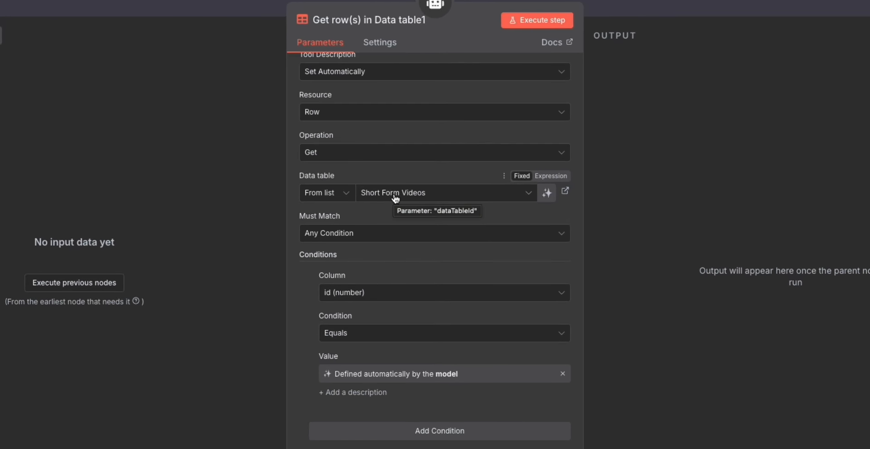
{"action": "key", "text": "Escape"}
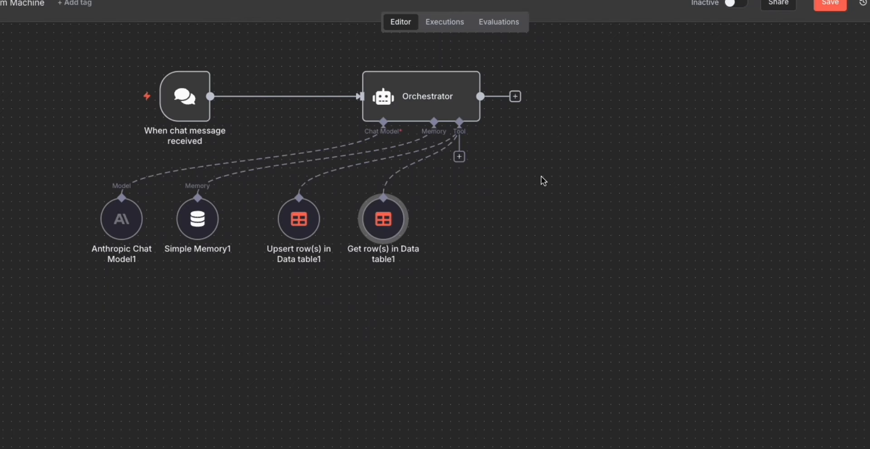
Attach a Call n8n Workflow Tool to the Orchestrator with the description "call this workflow to start the video generation process".
{"action": "left_click_drag", "start_coordinate": [460, 156], "coordinate": [505, 219]}
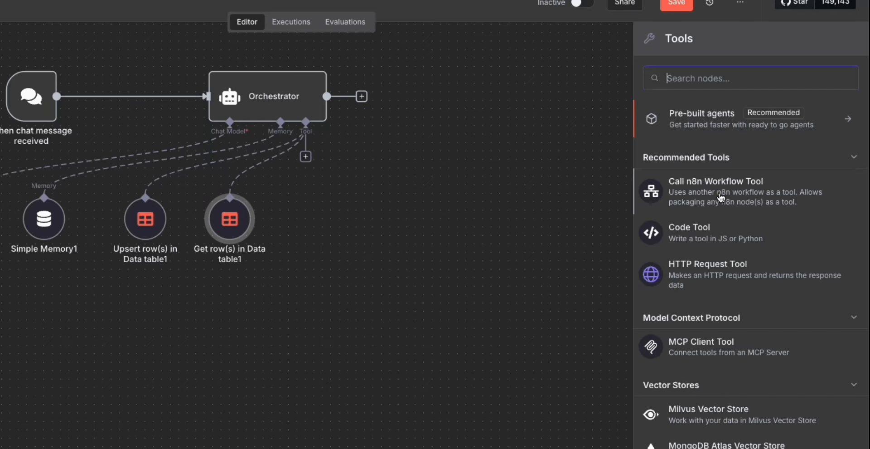
{"action": "left_click", "coordinate": [722, 198]}
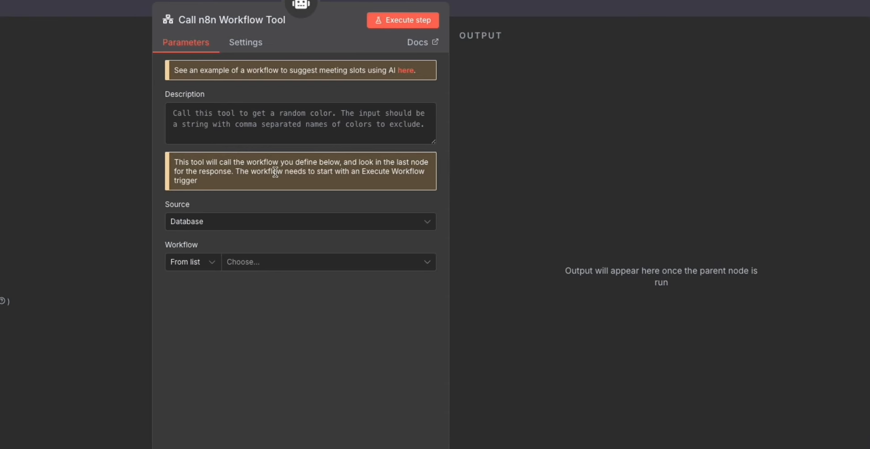
{"action": "left_click", "coordinate": [389, 118]}
{"action": "type", "text": "call th"}
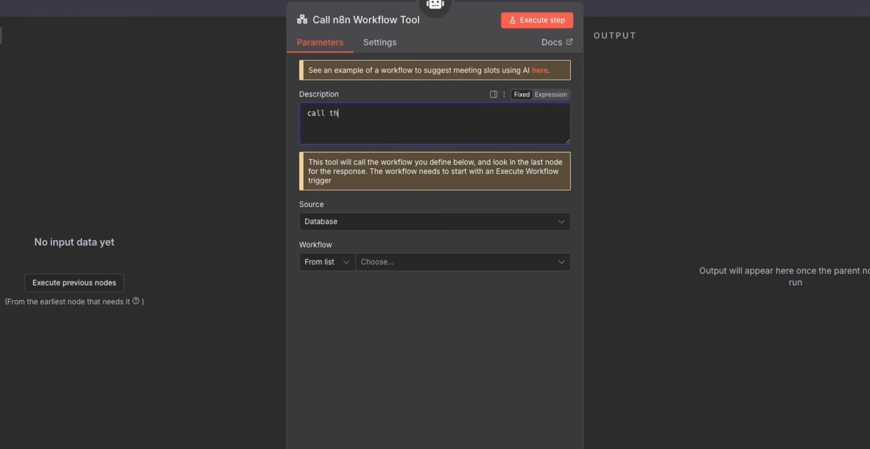
{"action": "type", "text": "is workflow to start the vi"}
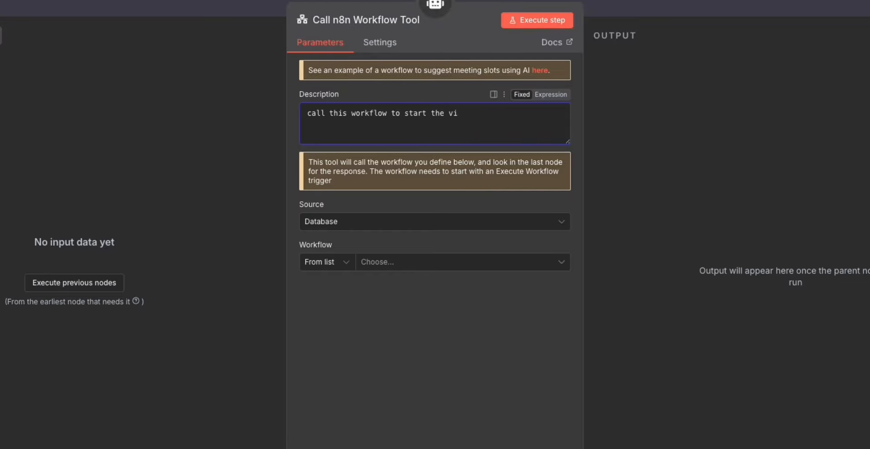
{"action": "type", "text": "ueo generation process"}
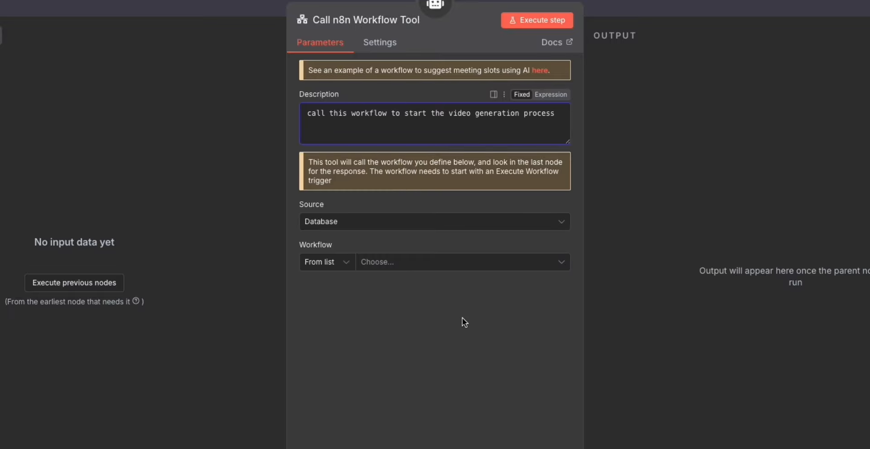
{"action": "left_click", "coordinate": [637, 4]}
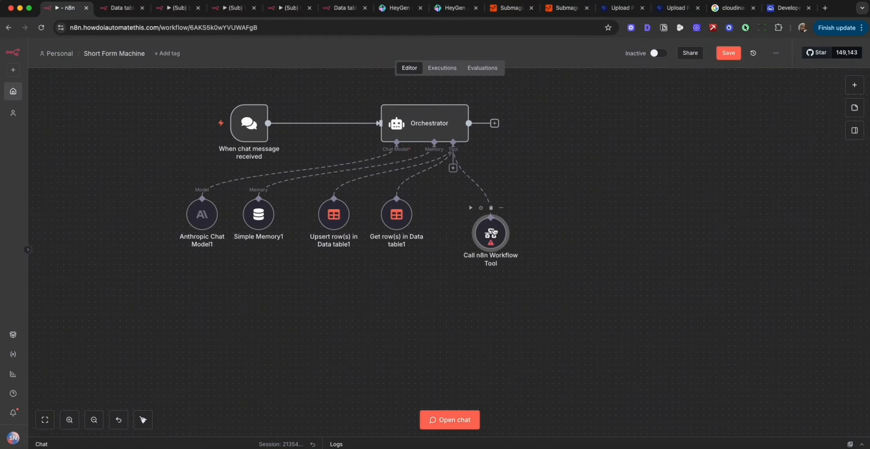
Align the workflow tool with the other tools and rename it "Start Video Generation".
{"action": "left_click_drag", "start_coordinate": [490, 231], "coordinate": [466, 212]}
{"action": "double_click", "coordinate": [466, 212]}
{"action": "left_click", "coordinate": [367, 61]}
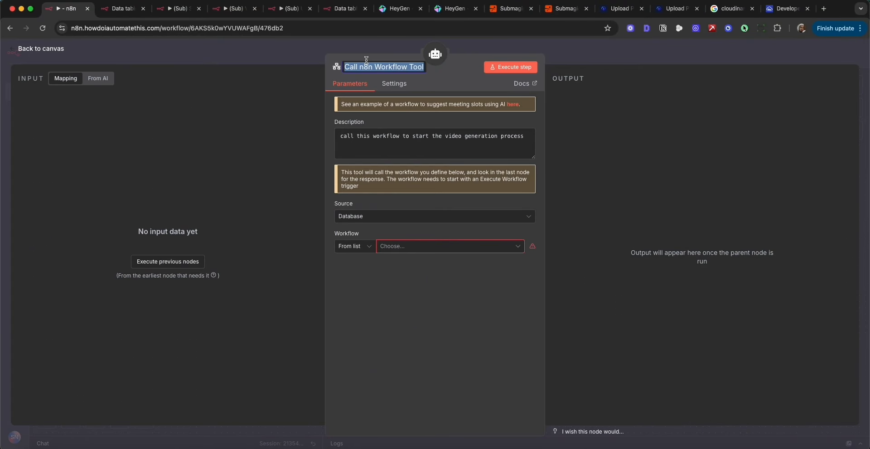
{"action": "type", "text": "Start Vi"}
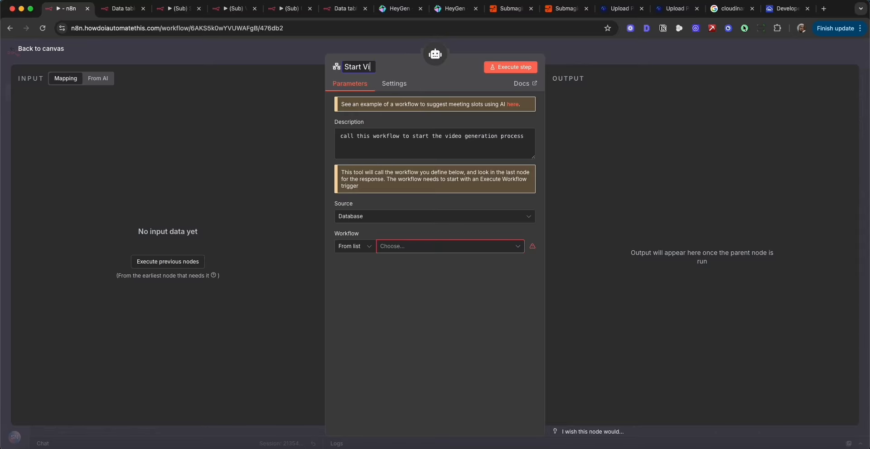
{"action": "type", "text": "deo Generation"}
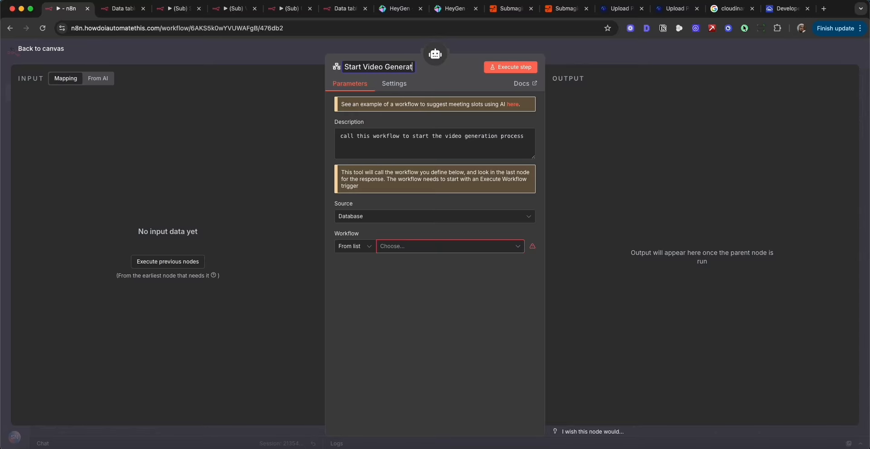
Attach another Call n8n Workflow Tool to the Orchestrator and name it "Start Video Edit".
{"action": "key", "text": "Escape"}
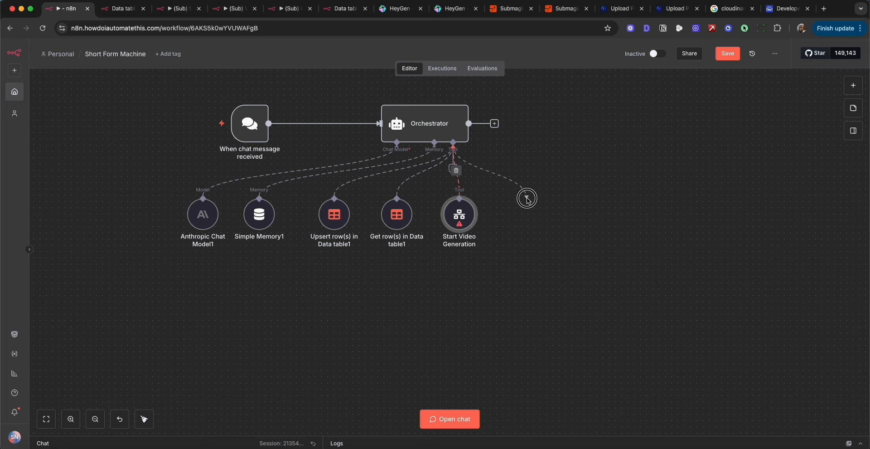
{"action": "left_click", "coordinate": [753, 190]}
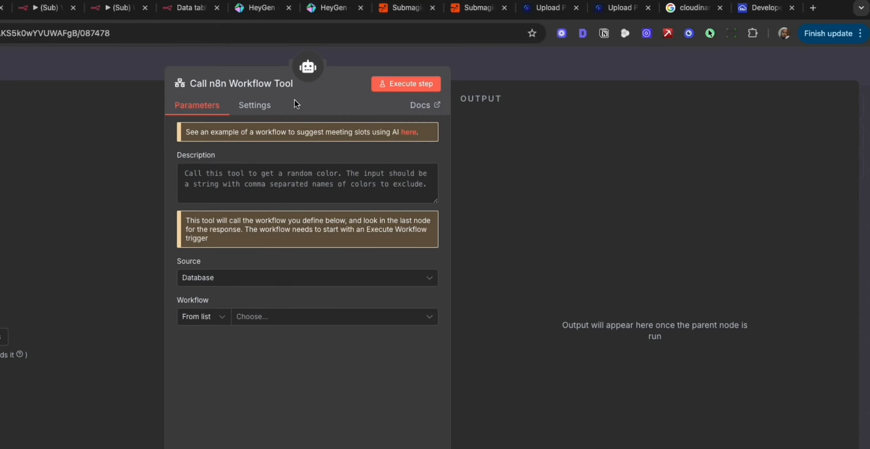
{"action": "left_click", "coordinate": [414, 67]}
{"action": "type", "text": "Start Video Ed"}
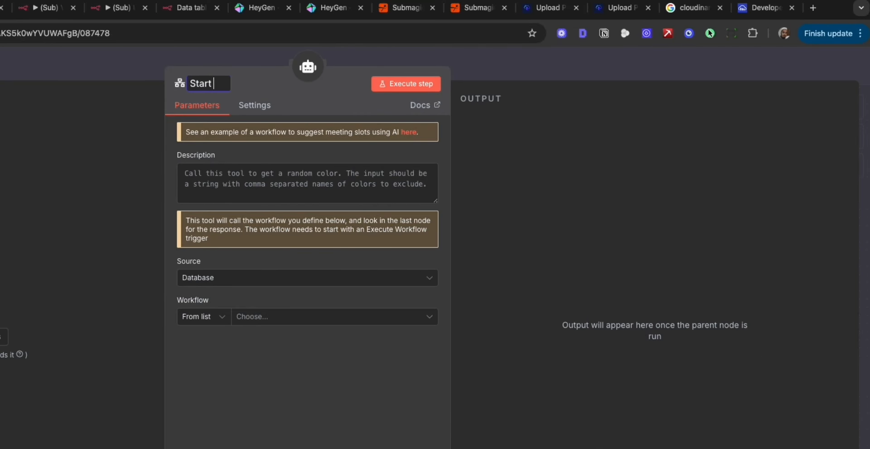
{"action": "type", "text": "it"}
{"action": "key", "text": "Return"}
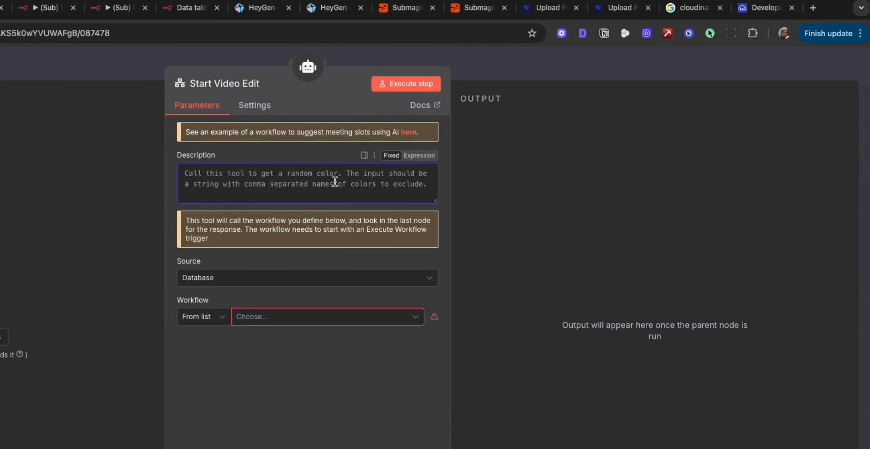
Set the Start Video Edit tool's description to "call this tool once the video has been generated to start the edit".
{"action": "left_click", "coordinate": [334, 181]}
{"action": "type", "text": "call"}
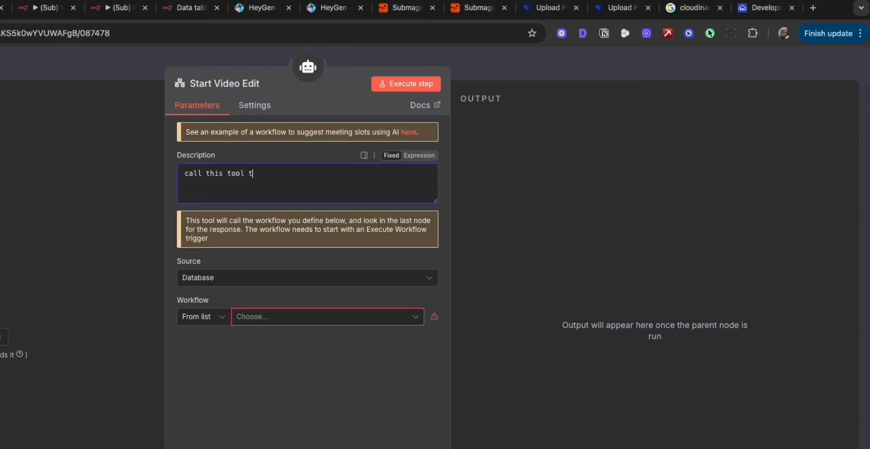
{"action": "type", "text": " this tool once the vdi"}
{"action": "type", "text": "eo has"}
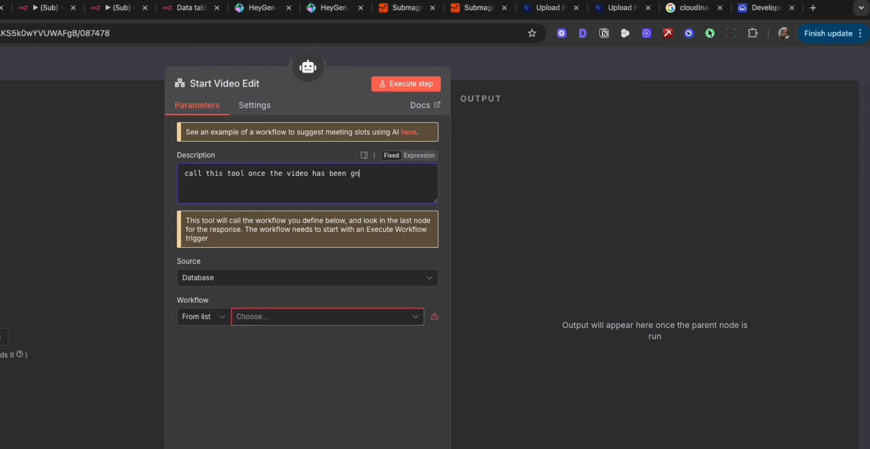
{"action": "type", "text": " been generated to start the edit"}
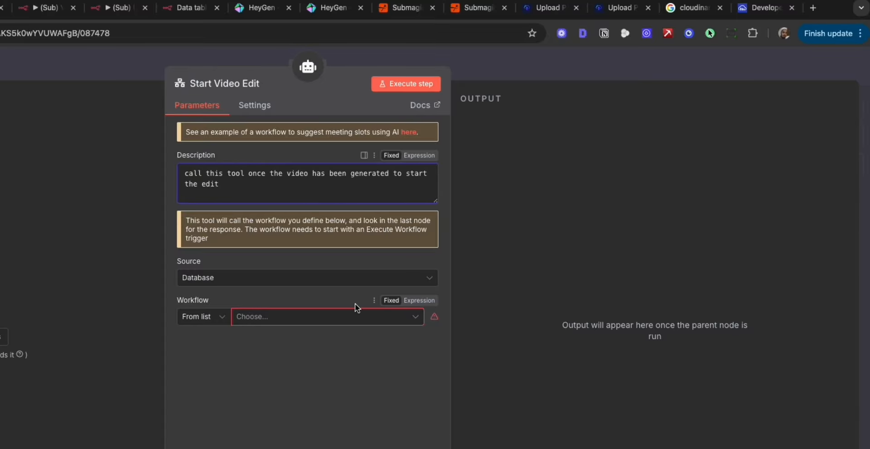
{"action": "left_click", "coordinate": [481, 52]}
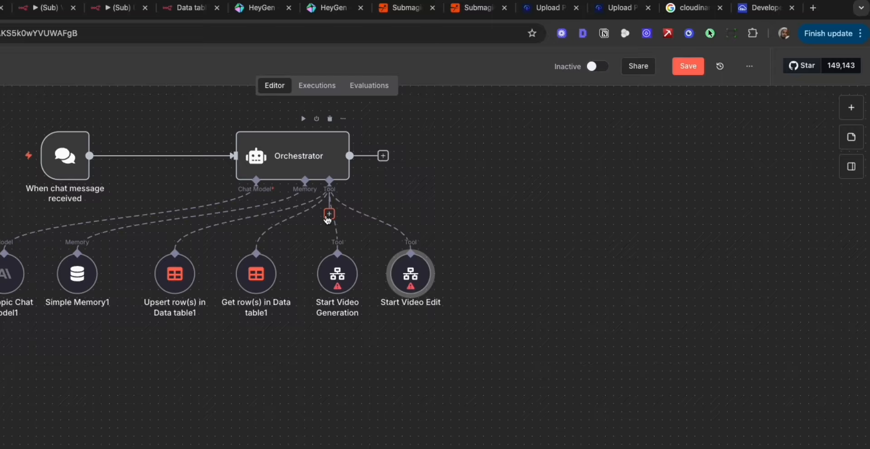
Attach a further Call n8n Workflow Tool named "Upload post" to the Orchestrator, describing it as the tool for uploading the video to social media.
{"action": "left_click_drag", "start_coordinate": [328, 220], "coordinate": [484, 241]}
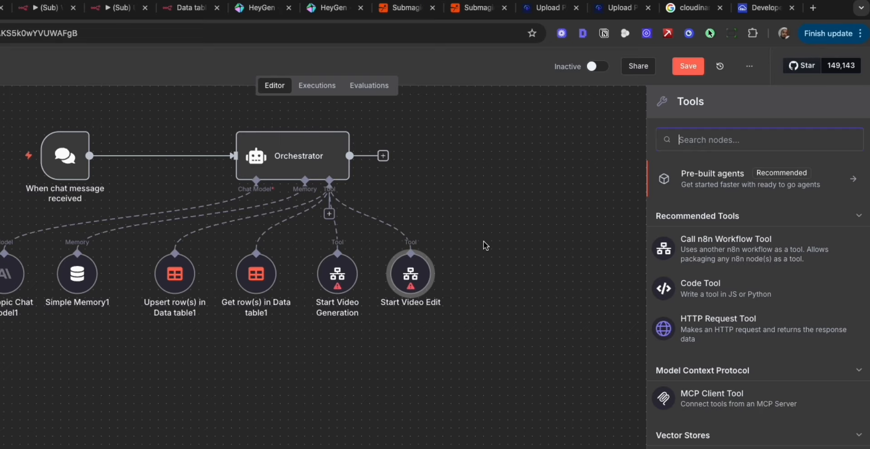
{"action": "left_click", "coordinate": [715, 245]}
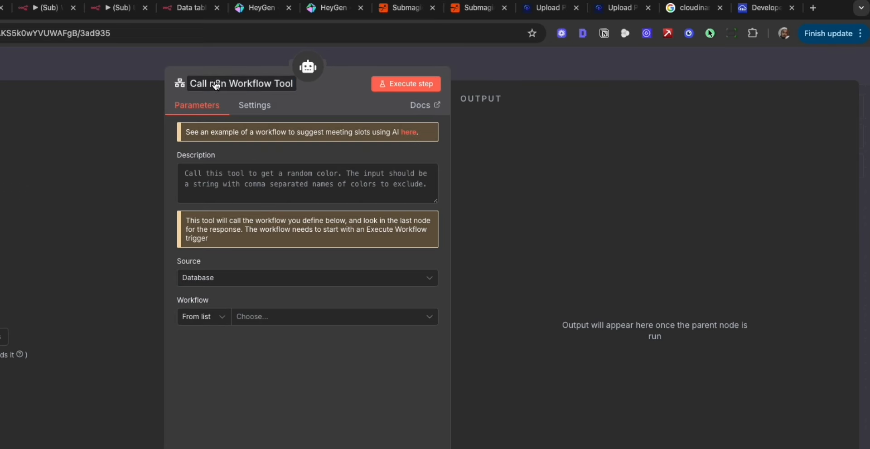
{"action": "type", "text": "Uploa"}
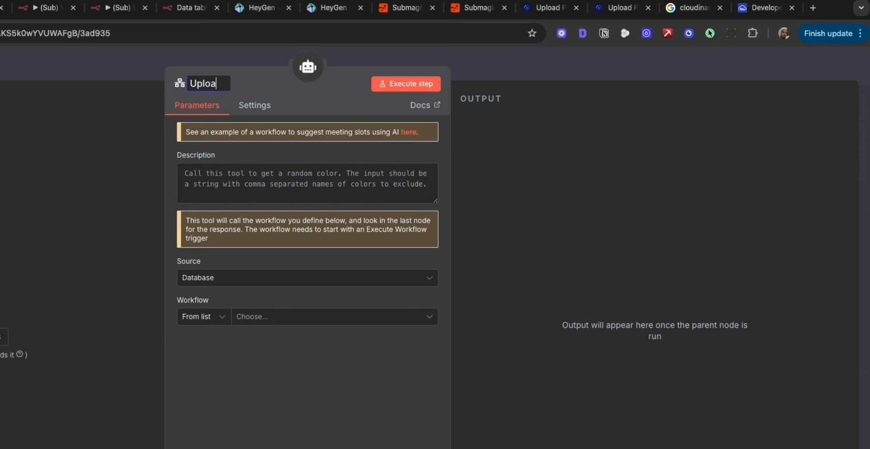
{"action": "type", "text": "d post"}
{"action": "left_click", "coordinate": [278, 174]}
{"action": "type", "text": "call this tool to upload the video to socials"}
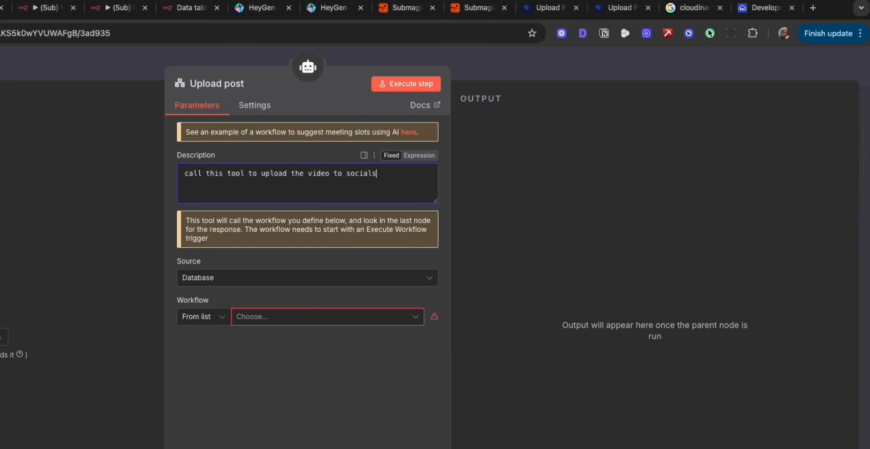
{"action": "left_click", "coordinate": [500, 63]}
Move the two data table tools and three workflow tools together away from the memory node to free up space.
{"action": "left_click_drag", "start_coordinate": [130, 360], "coordinate": [505, 269]}
{"action": "left_click_drag", "start_coordinate": [505, 268], "coordinate": [725, 285]}
{"action": "left_click", "coordinate": [246, 353]}
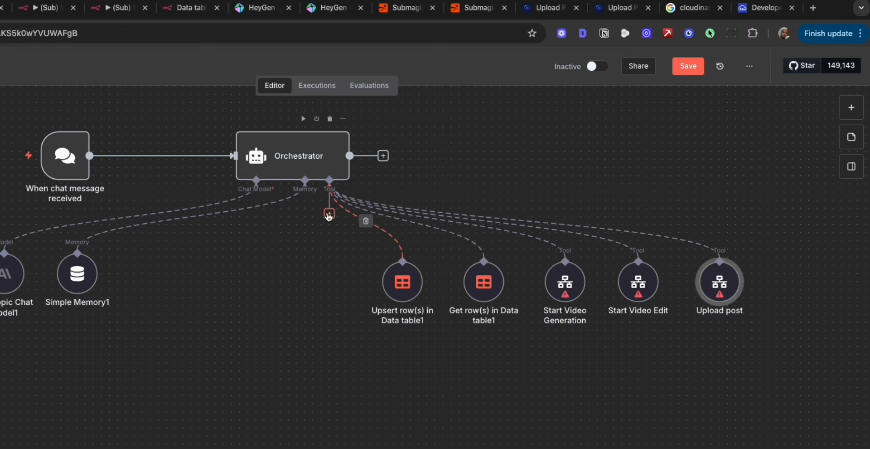
Attach an RSS Read Tool to the Orchestrator, let the model define its URL, and place it beside the memory node.
{"action": "left_click", "coordinate": [329, 214]}
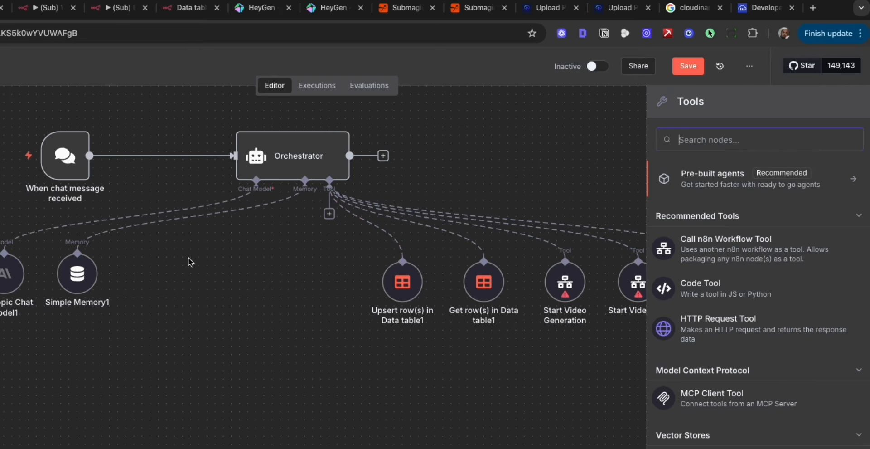
{"action": "type", "text": "rss"}
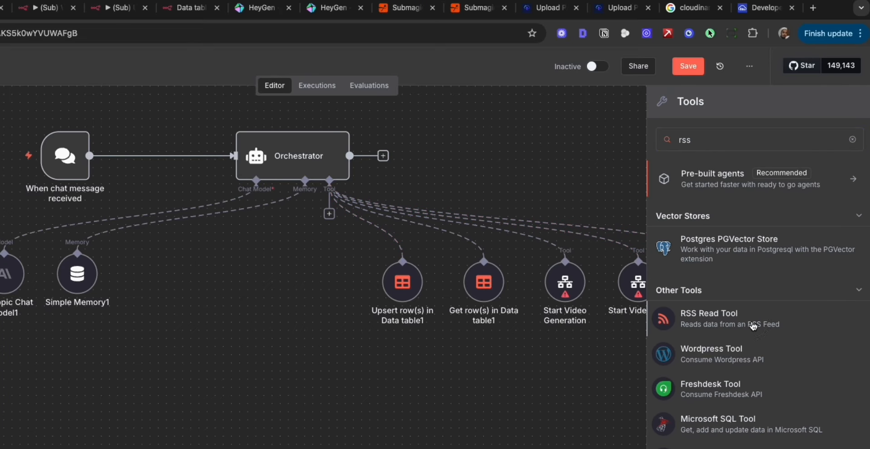
{"action": "left_click", "coordinate": [754, 326]}
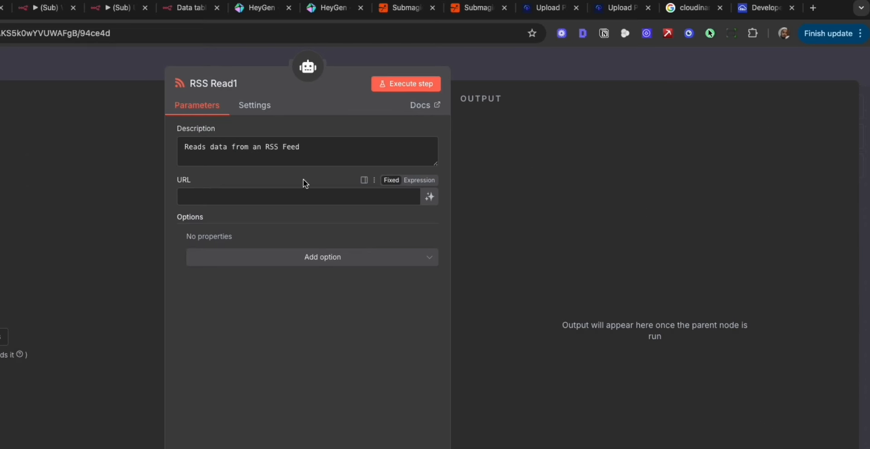
{"action": "left_click", "coordinate": [429, 196]}
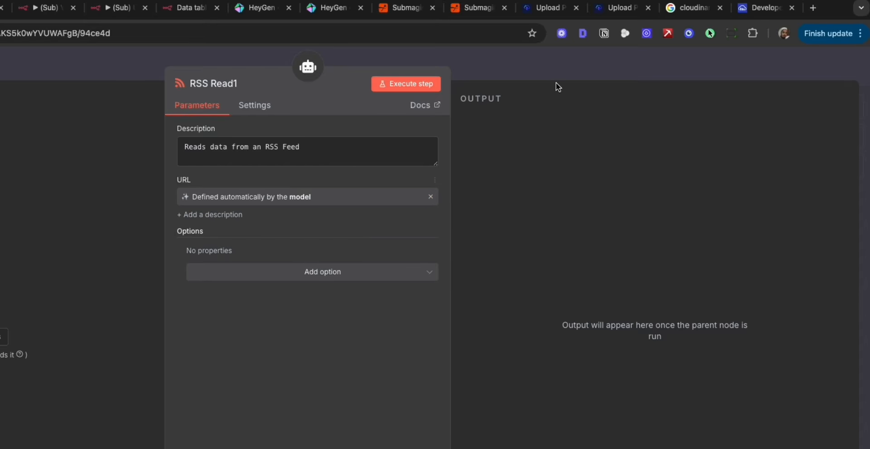
{"action": "left_click", "coordinate": [585, 72]}
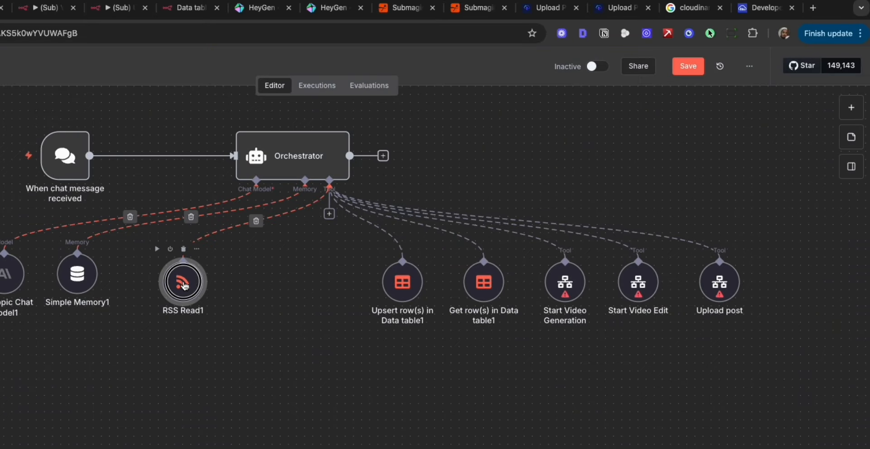
{"action": "left_click_drag", "start_coordinate": [184, 285], "coordinate": [159, 277]}
Review the RSS feed research instructions in the Orchestrator's system message.
{"action": "left_click", "coordinate": [315, 147]}
{"action": "double_click", "coordinate": [315, 147]}
{"action": "scroll", "coordinate": [383, 367], "scroll_direction": "down", "scroll_amount": 5}
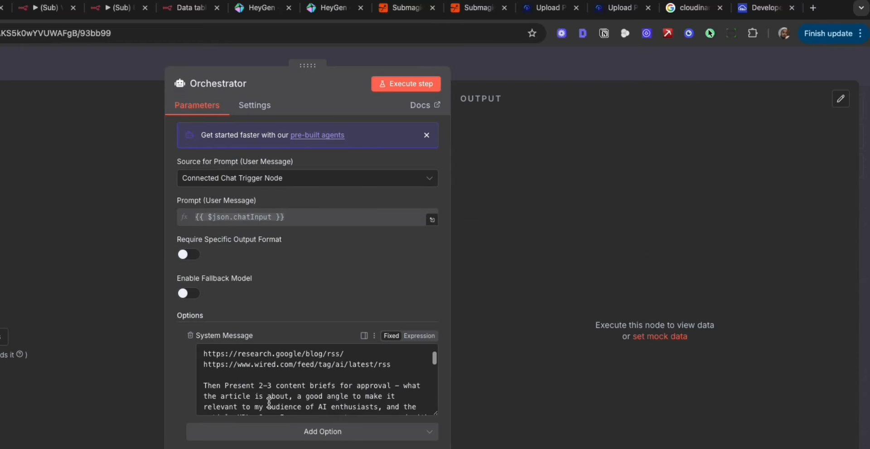
{"action": "left_click_drag", "start_coordinate": [383, 367], "coordinate": [202, 349]}
{"action": "scroll", "coordinate": [382, 378], "scroll_direction": "down", "scroll_amount": 3}
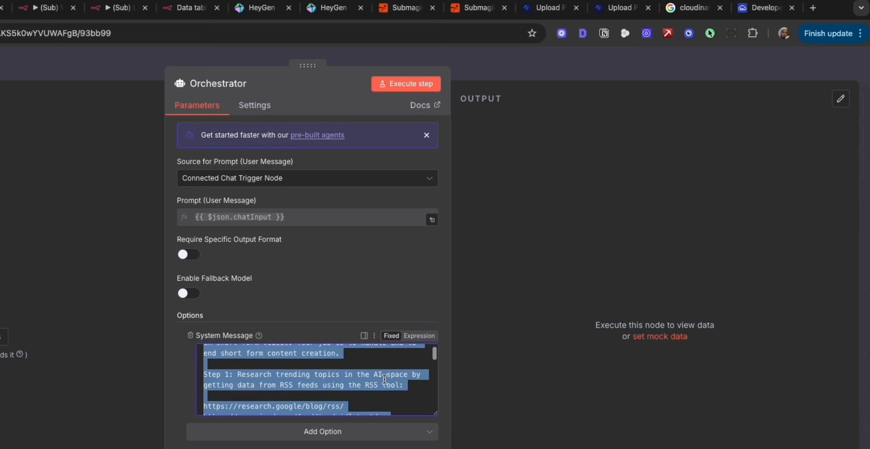
{"action": "left_click", "coordinate": [506, 70]}
Save the Short Form Machine workflow with its new tools.
{"action": "left_click_drag", "start_coordinate": [194, 352], "coordinate": [866, 277]}
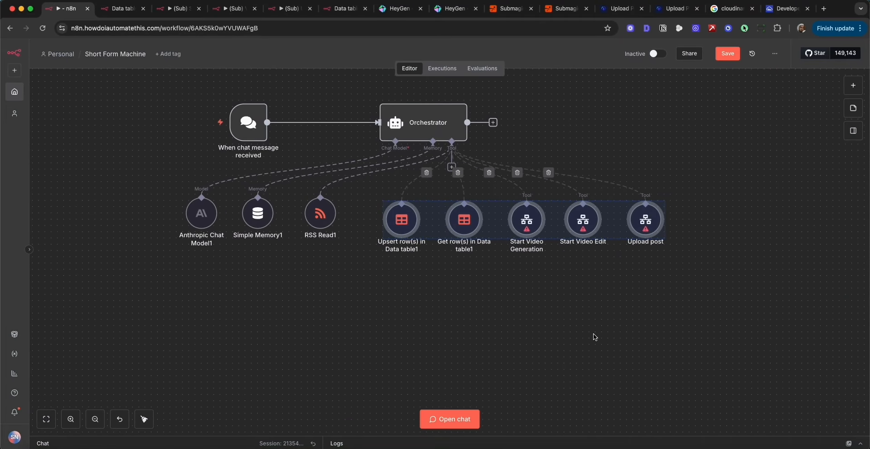
{"action": "left_click", "coordinate": [595, 337]}
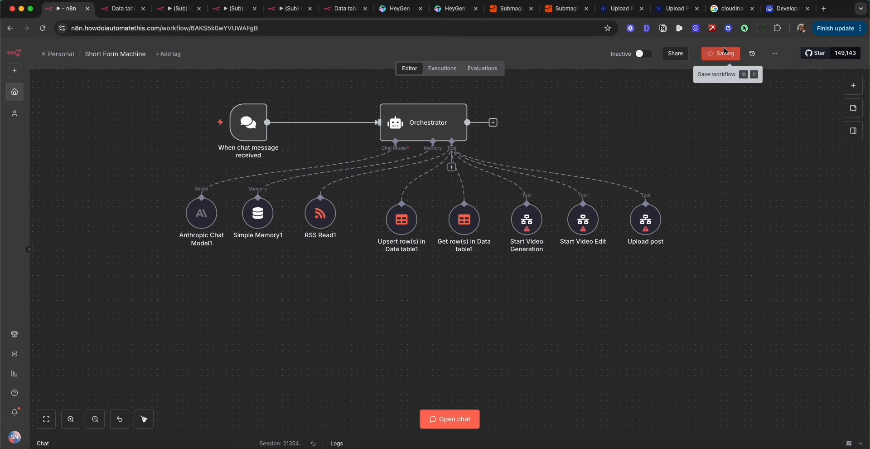
{"action": "left_click", "coordinate": [728, 54]}
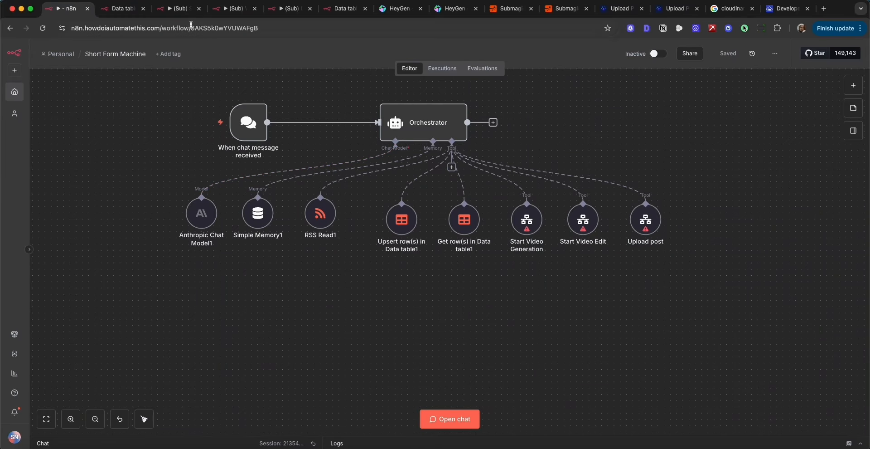
Open the (Sub) Script to HeyGen workflow and look over its node sequence.
{"action": "left_click", "coordinate": [180, 10]}
{"action": "scroll", "coordinate": [297, 156], "scroll_direction": "down", "scroll_amount": 3}
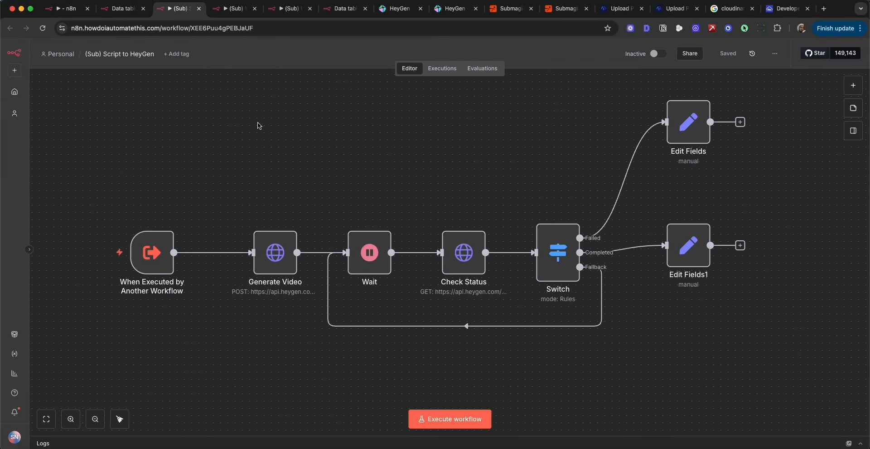
{"action": "mouse_move", "coordinate": [106, 217]}
{"action": "scroll", "coordinate": [277, 220], "scroll_direction": "up", "scroll_amount": 2}
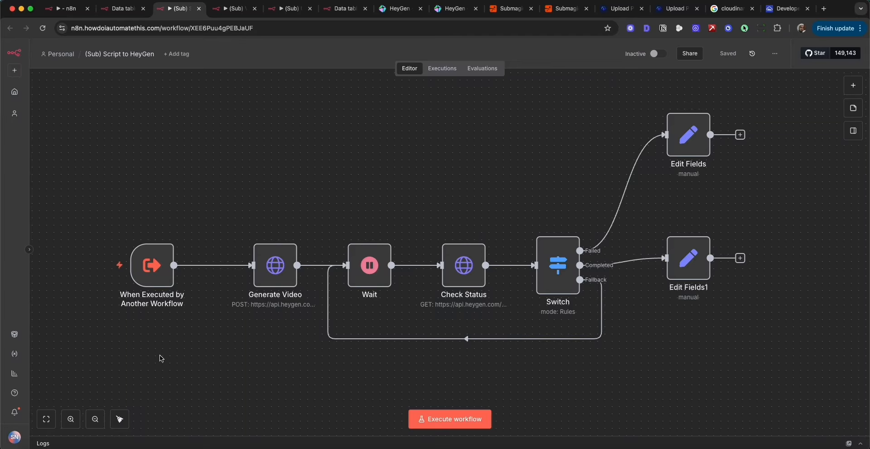
Examine the sub-workflow trigger's input schema, including the script field's name and available data types.
{"action": "double_click", "coordinate": [151, 264]}
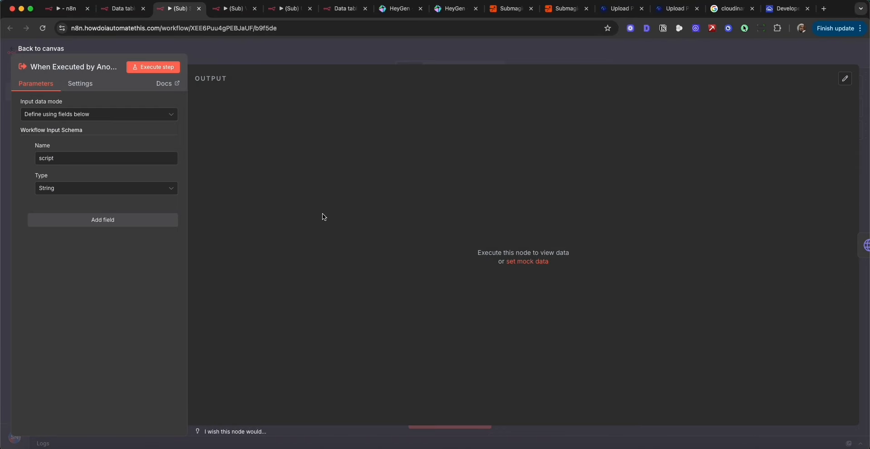
{"action": "left_click_drag", "start_coordinate": [19, 130], "coordinate": [95, 131]}
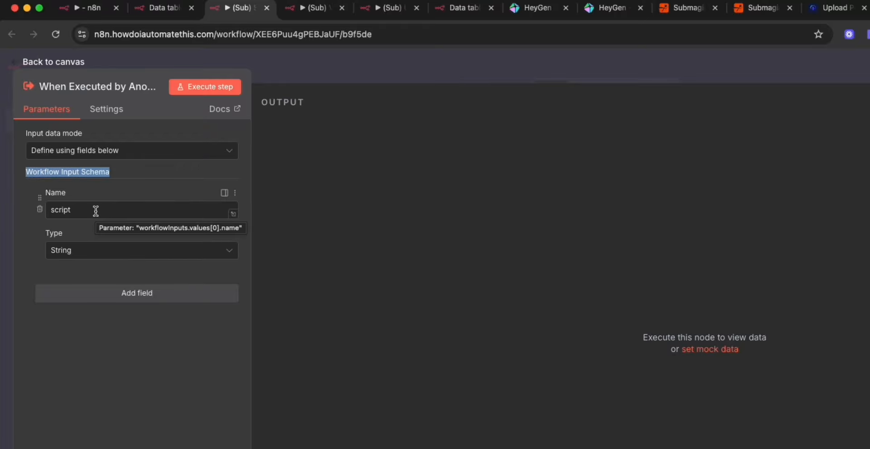
{"action": "double_click", "coordinate": [77, 210]}
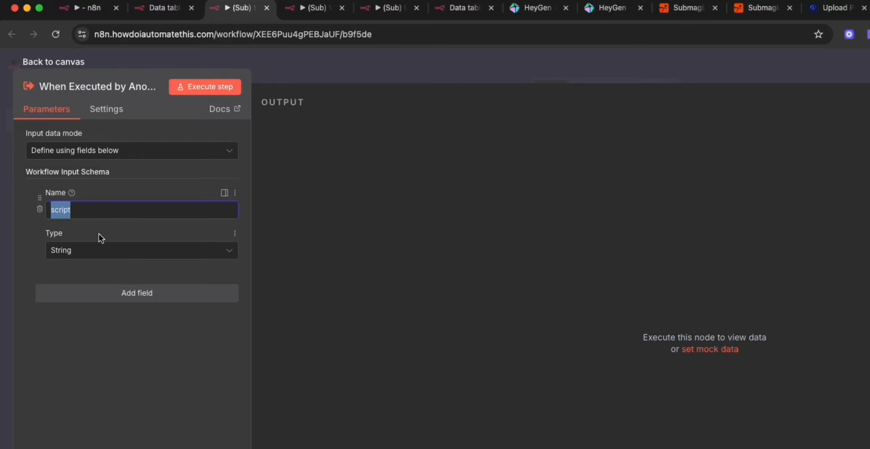
{"action": "left_click", "coordinate": [83, 252]}
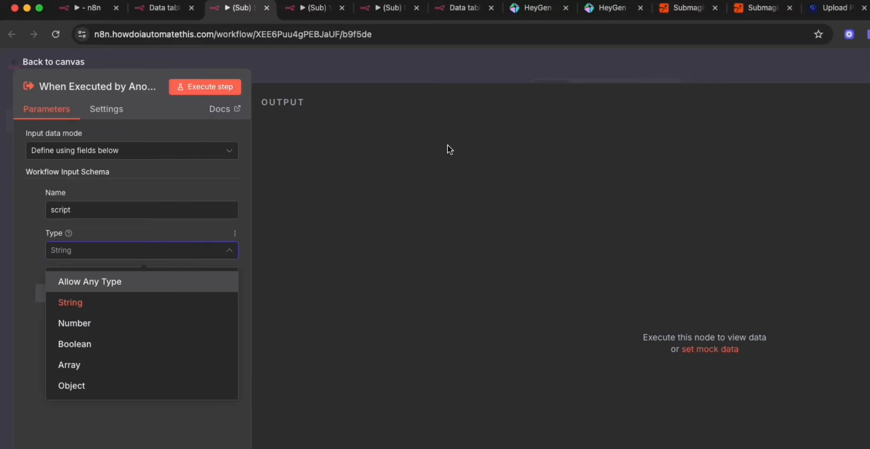
{"action": "left_click", "coordinate": [625, 61]}
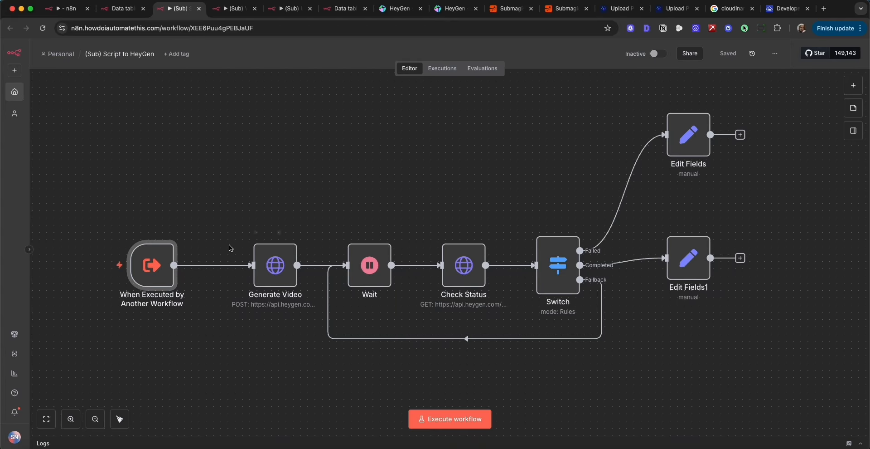
Move the Generate Video node slightly closer to the trigger.
{"action": "left_click_drag", "start_coordinate": [281, 271], "coordinate": [268, 270]}
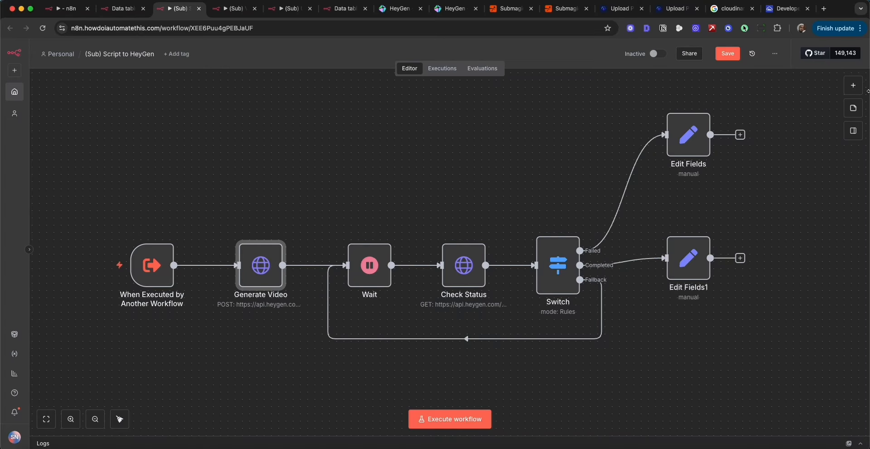
{"action": "left_click", "coordinate": [854, 85]}
{"action": "type", "text": "htt"}
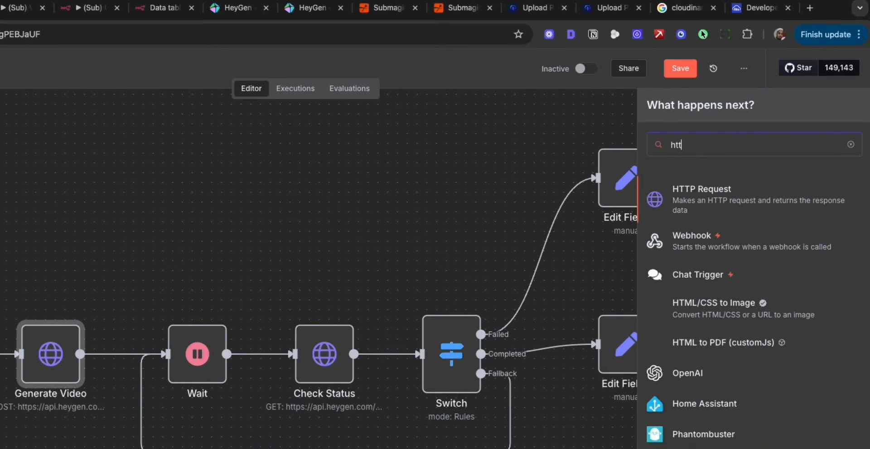
{"action": "left_click_drag", "start_coordinate": [730, 202], "coordinate": [60, 261]}
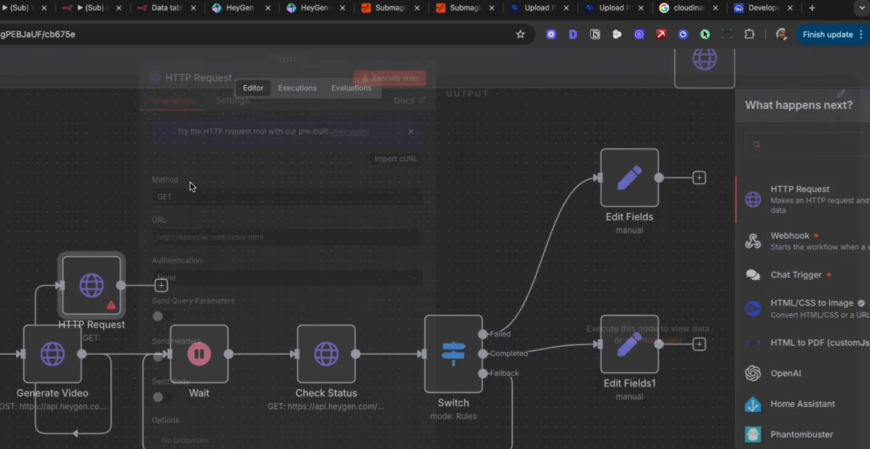
{"action": "left_click", "coordinate": [498, 73]}
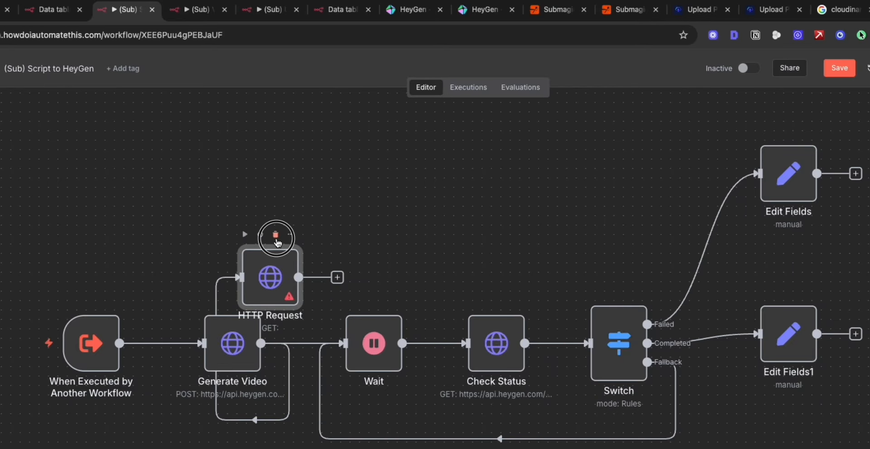
{"action": "left_click", "coordinate": [276, 234]}
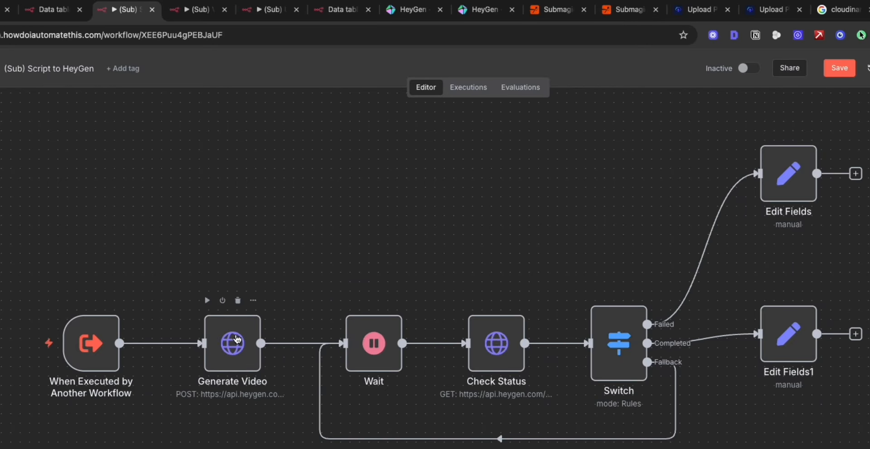
Switch to HeyGen and review the Creator plan's monthly price and video generation features.
{"action": "left_click", "coordinate": [410, 9]}
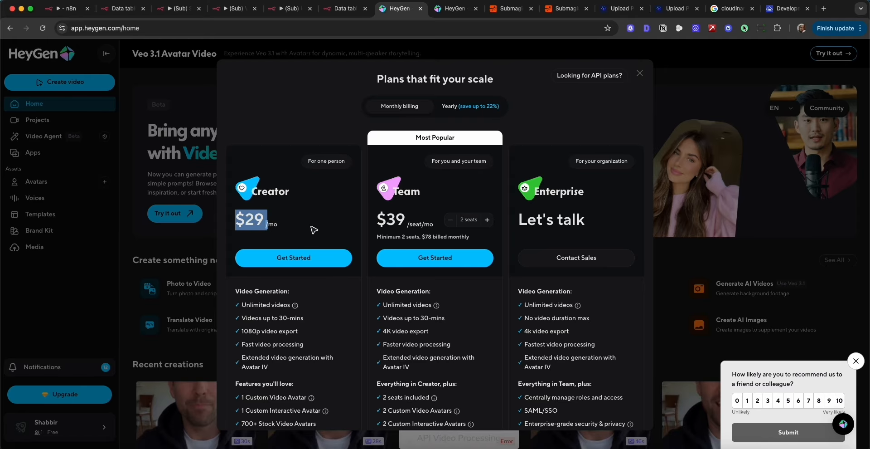
{"action": "scroll", "coordinate": [267, 250], "scroll_direction": "down", "scroll_amount": 5}
{"action": "scroll", "coordinate": [268, 250], "scroll_direction": "down", "scroll_amount": 1}
{"action": "left_click_drag", "start_coordinate": [244, 182], "coordinate": [312, 198]}
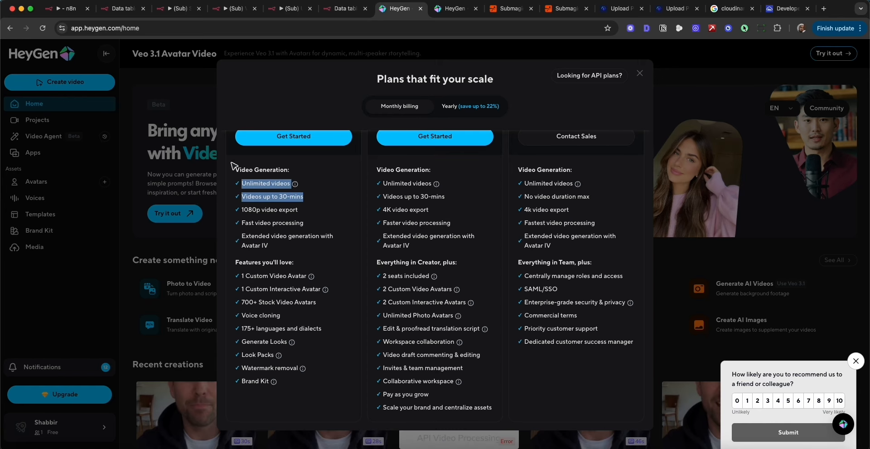
Review the Free and Pro plans' credits and the avatar video length per credit in HeyGen's API pricing, and close that overview.
{"action": "left_click", "coordinate": [855, 361]}
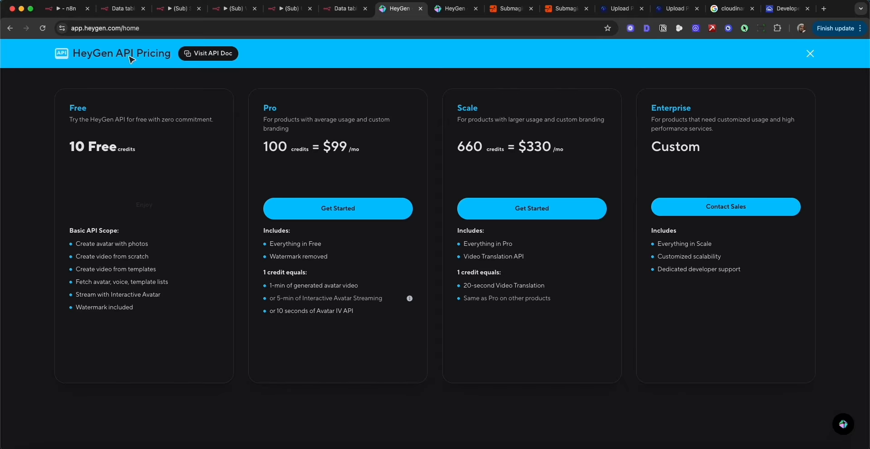
{"action": "left_click_drag", "start_coordinate": [75, 54], "coordinate": [170, 60]}
{"action": "left_click_drag", "start_coordinate": [67, 112], "coordinate": [137, 152]}
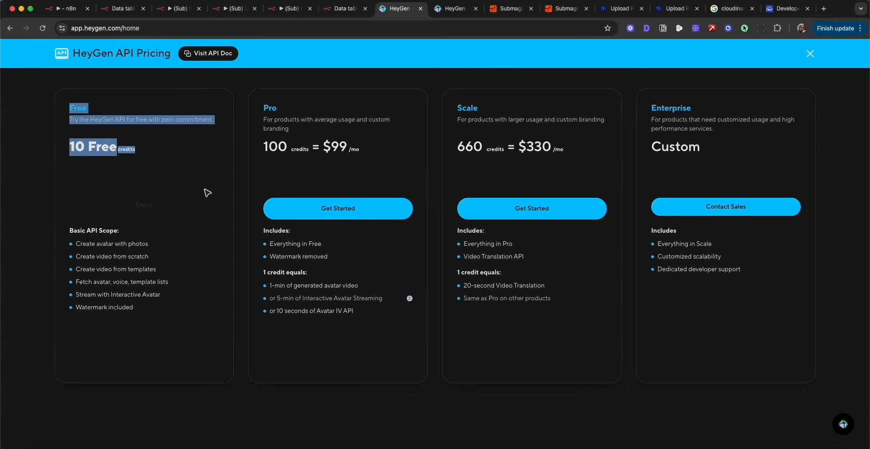
{"action": "left_click", "coordinate": [266, 122]}
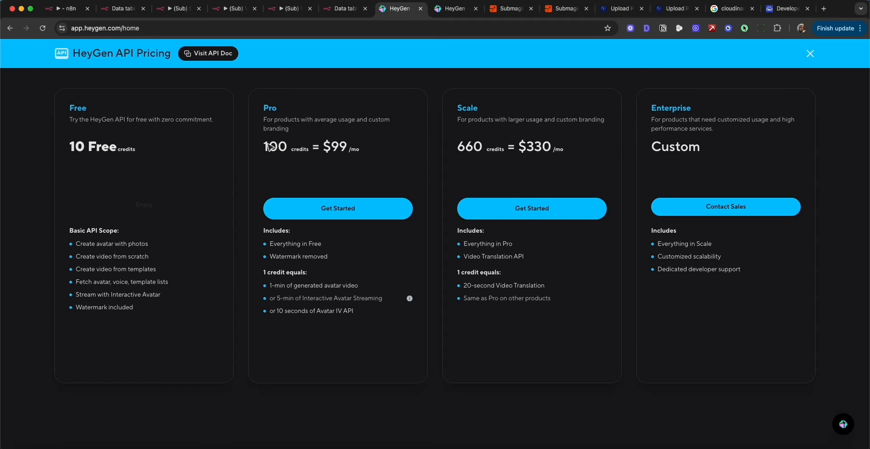
{"action": "left_click_drag", "start_coordinate": [267, 144], "coordinate": [292, 147]}
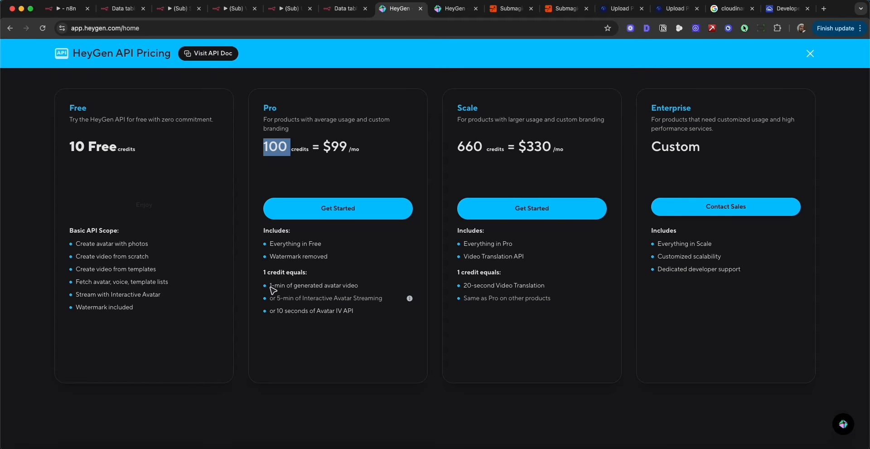
{"action": "left_click_drag", "start_coordinate": [270, 285], "coordinate": [358, 291]}
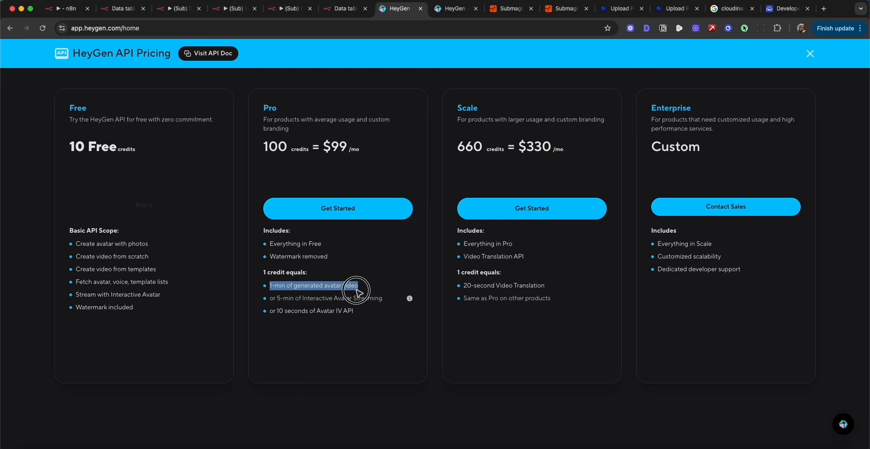
{"action": "left_click", "coordinate": [813, 54]}
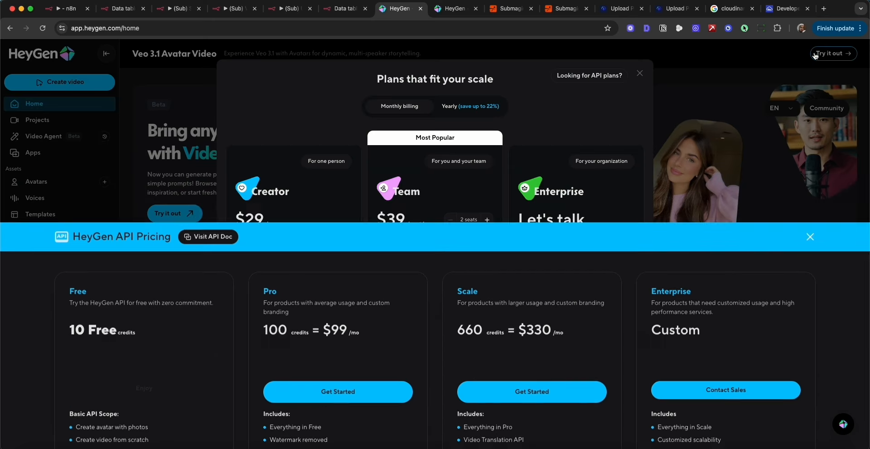
Switch to n8n, open the Generate Video node in the Script to HeyGen workflow, and review its request method and URL.
{"action": "left_click", "coordinate": [179, 9]}
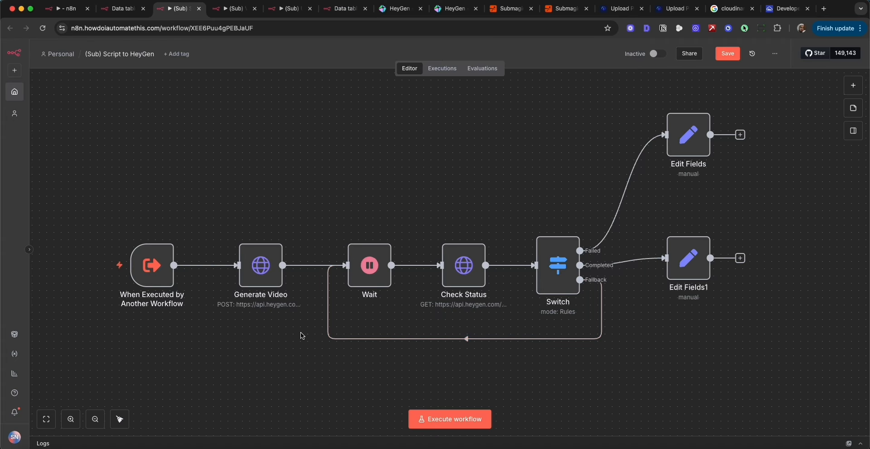
{"action": "double_click", "coordinate": [265, 262]}
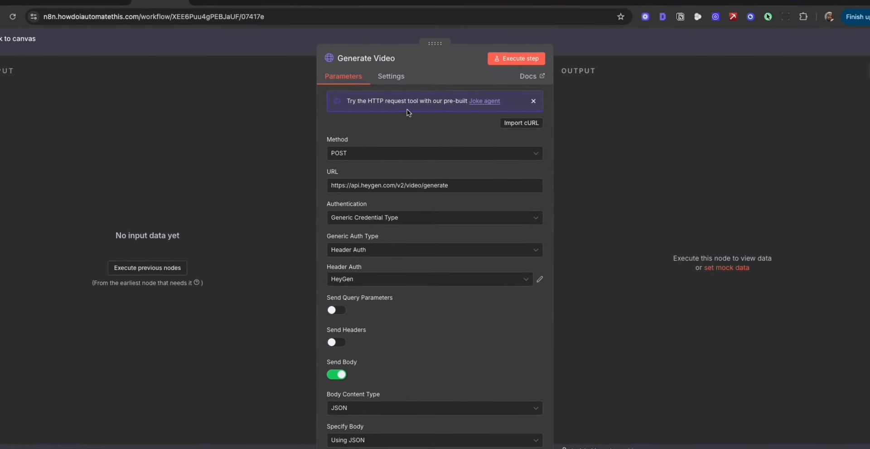
{"action": "left_click", "coordinate": [336, 152]}
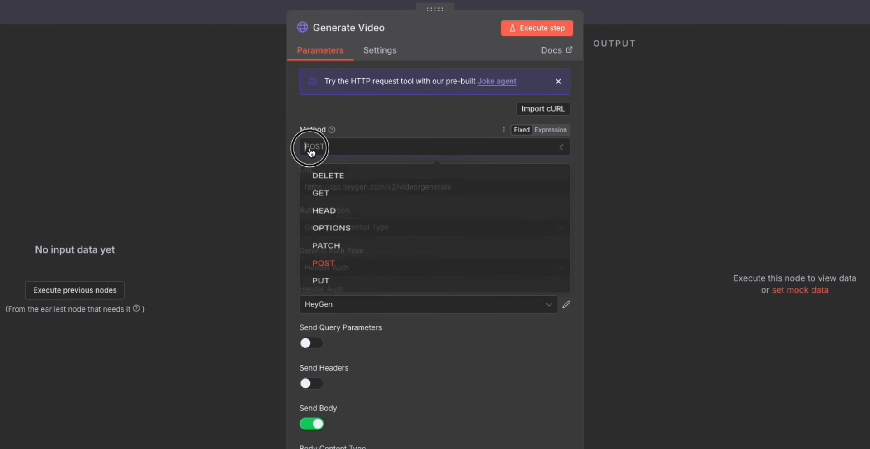
{"action": "left_click", "coordinate": [335, 281]}
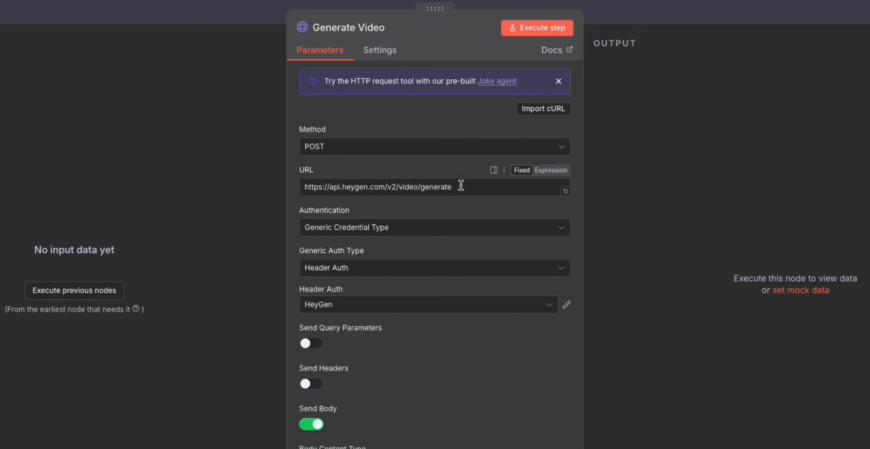
{"action": "left_click_drag", "start_coordinate": [454, 187], "coordinate": [310, 191]}
Choose Generic Credential Type as the Generate Video request's authentication, with Header Auth as the generic auth type.
{"action": "left_click", "coordinate": [400, 235]}
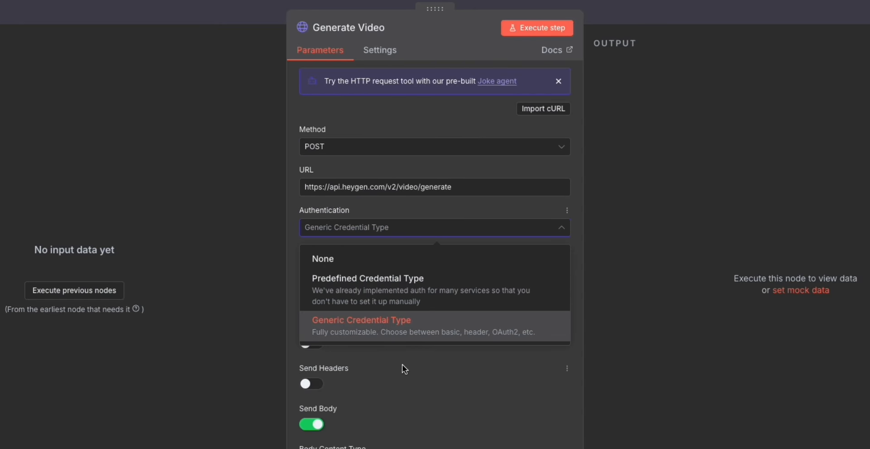
{"action": "left_click", "coordinate": [395, 331]}
{"action": "scroll", "coordinate": [414, 380], "scroll_direction": "down", "scroll_amount": 3}
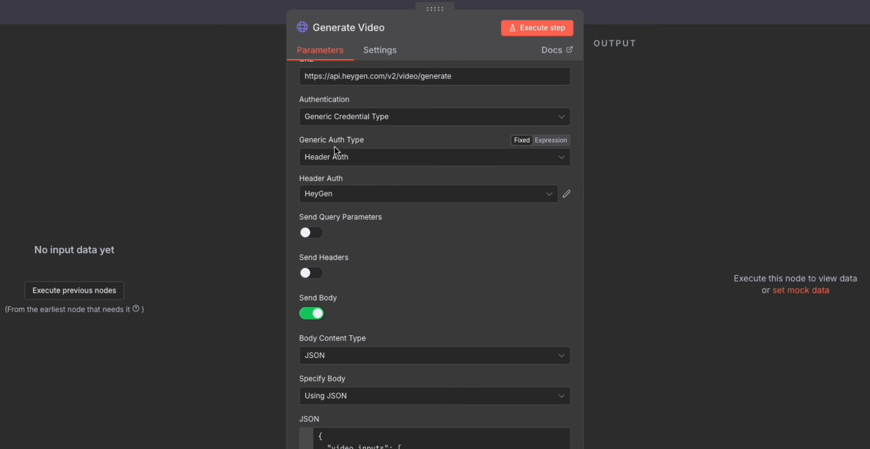
{"action": "left_click", "coordinate": [374, 155]}
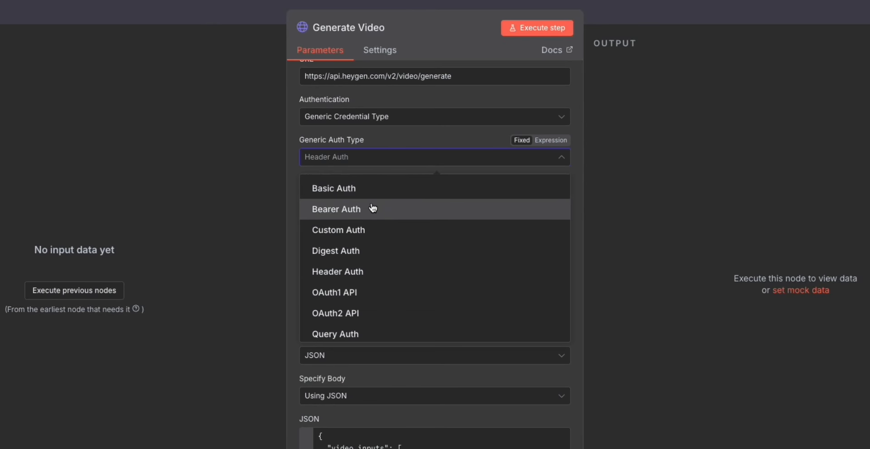
{"action": "left_click", "coordinate": [369, 271]}
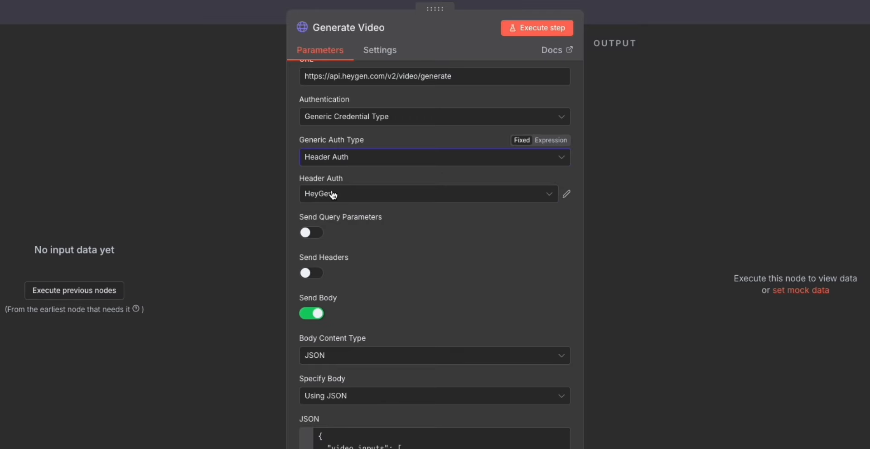
Look at the blank form for a new Header Auth credential and at the existing HeyGen credential's Name and Value fields.
{"action": "left_click", "coordinate": [334, 195]}
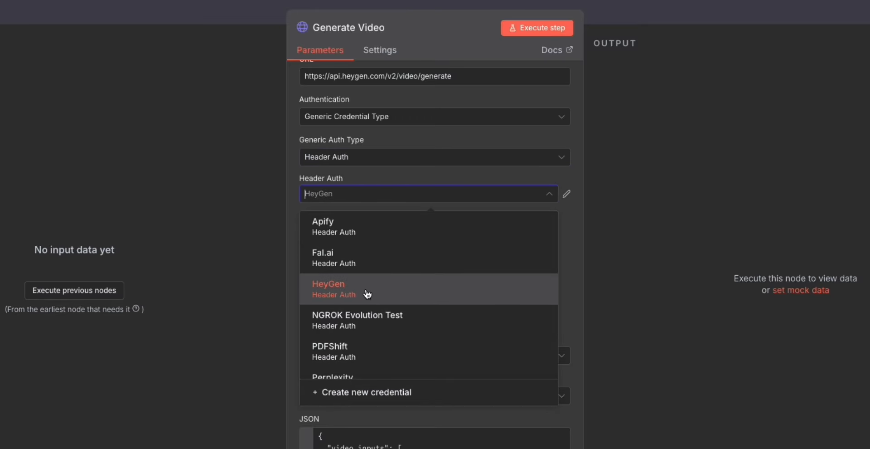
{"action": "left_click", "coordinate": [374, 392]}
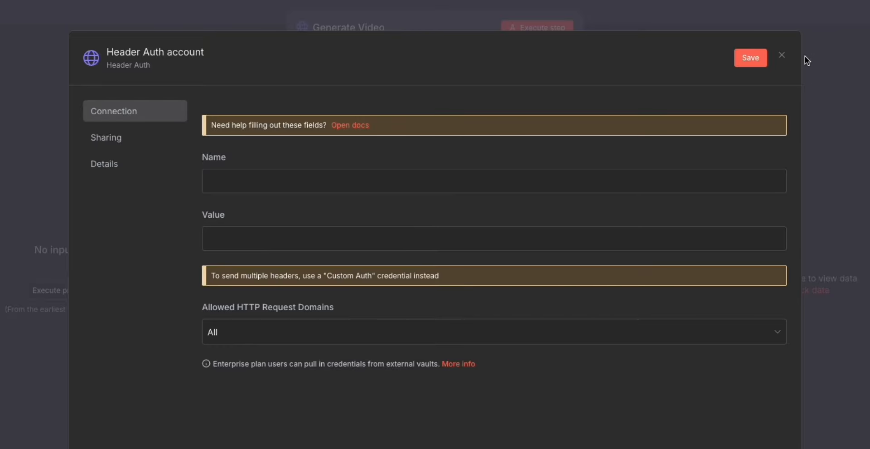
{"action": "left_click", "coordinate": [782, 54]}
{"action": "left_click", "coordinate": [567, 195]}
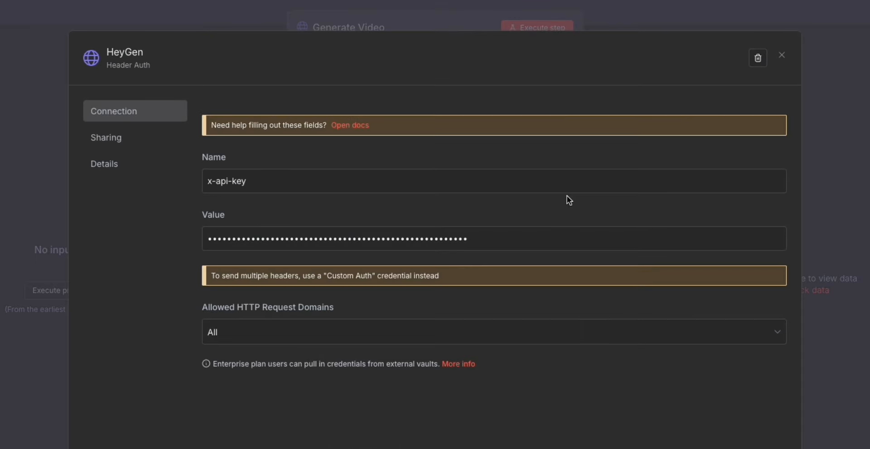
{"action": "left_click_drag", "start_coordinate": [263, 180], "coordinate": [191, 183]}
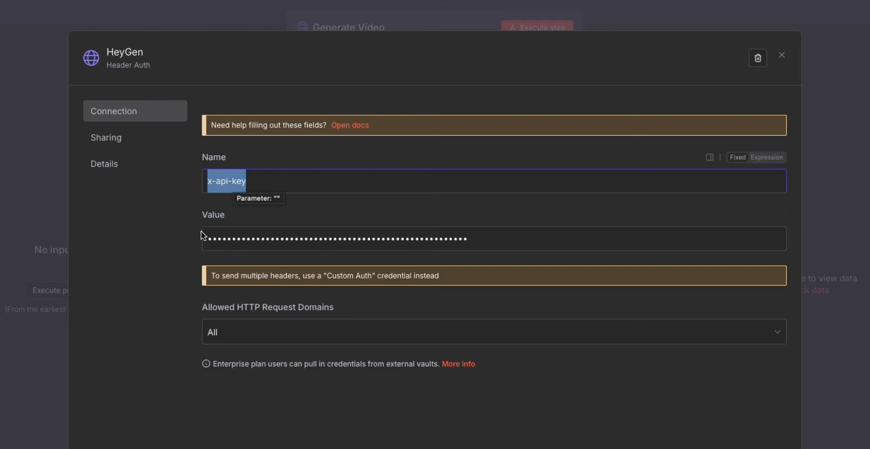
{"action": "left_click", "coordinate": [476, 239]}
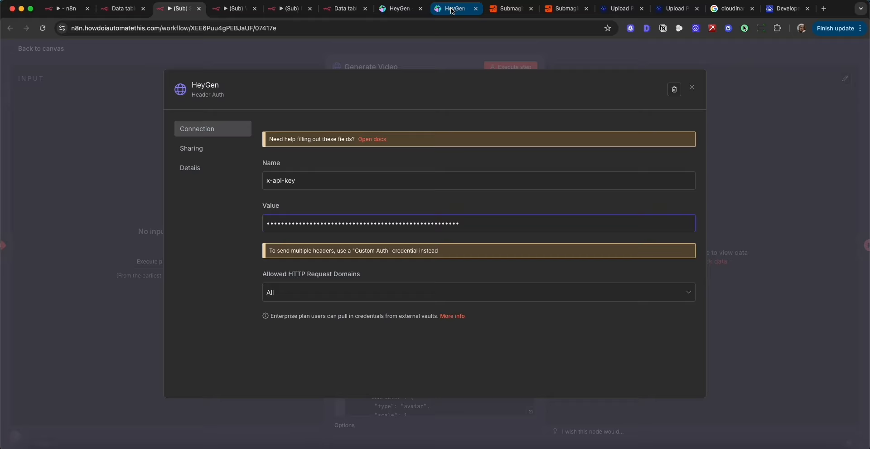
Switch to HeyGen, locate the API Token entry in the HeyGen API section of the account settings, and return to the home page.
{"action": "left_click", "coordinate": [452, 11]}
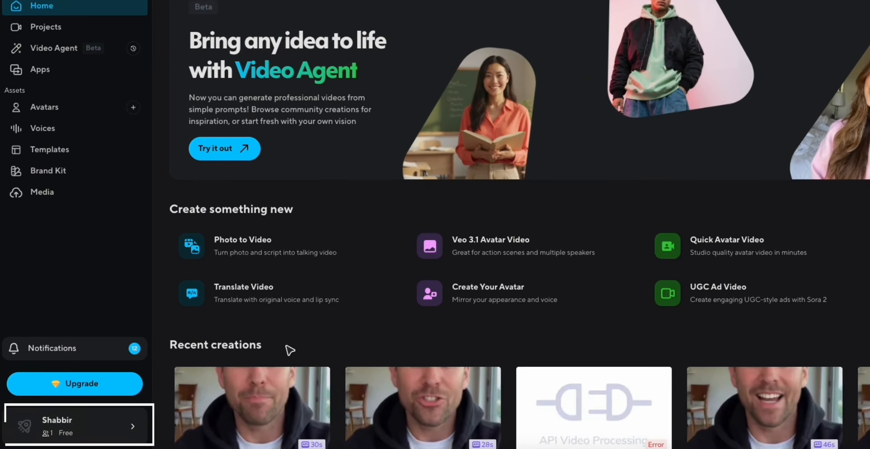
{"action": "left_click", "coordinate": [107, 426]}
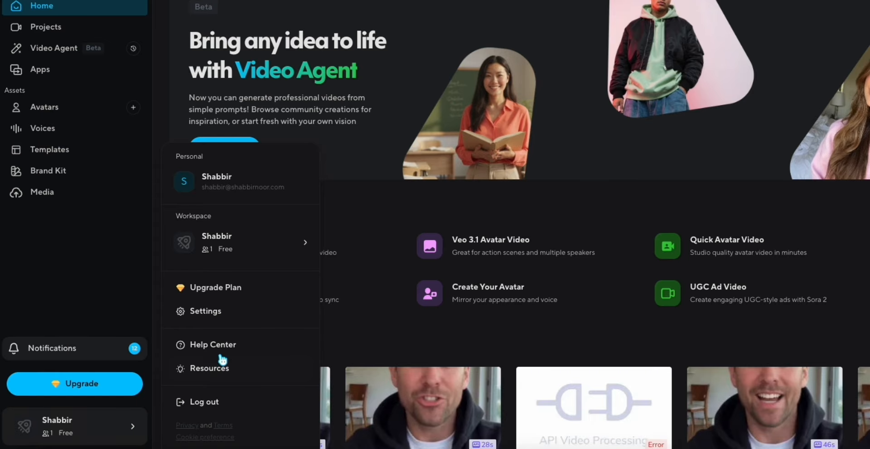
{"action": "left_click", "coordinate": [222, 314]}
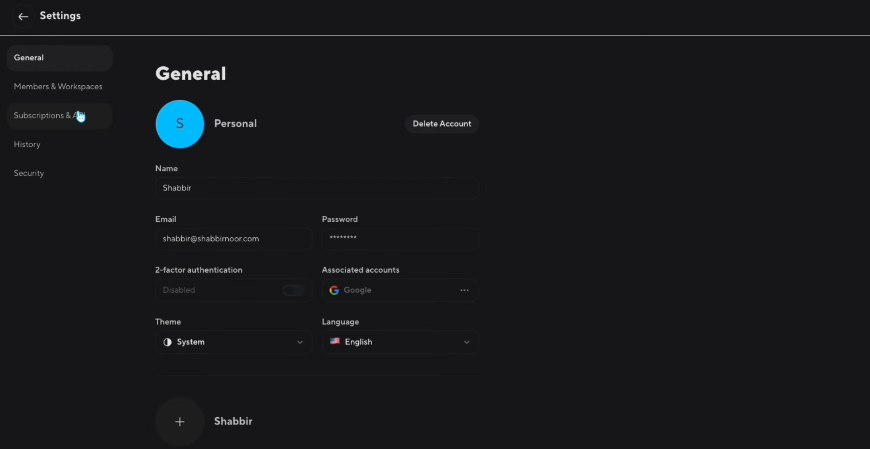
{"action": "left_click", "coordinate": [84, 116]}
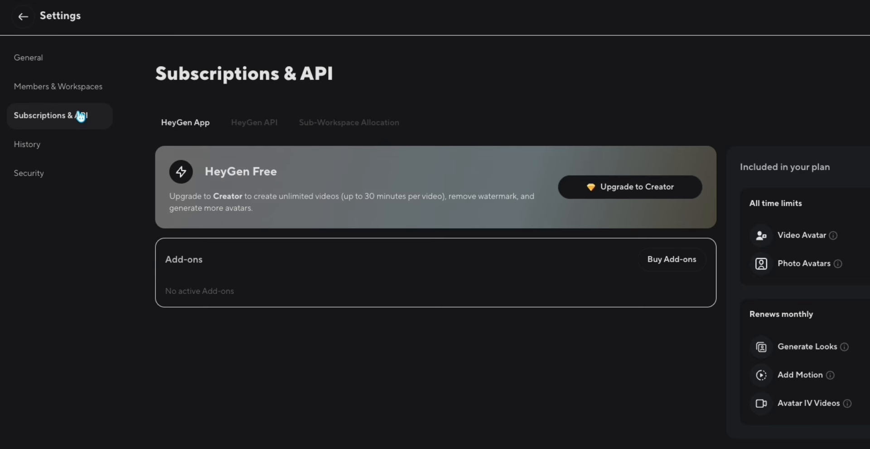
{"action": "left_click", "coordinate": [247, 129]}
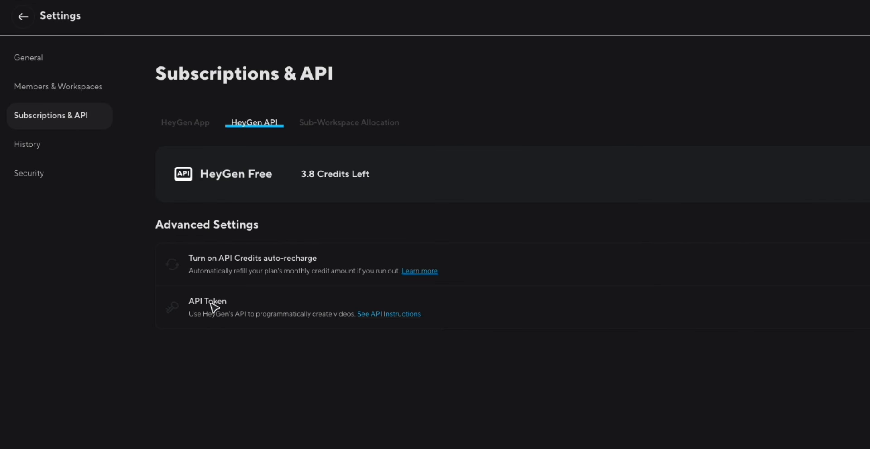
{"action": "left_click_drag", "start_coordinate": [190, 304], "coordinate": [501, 327]}
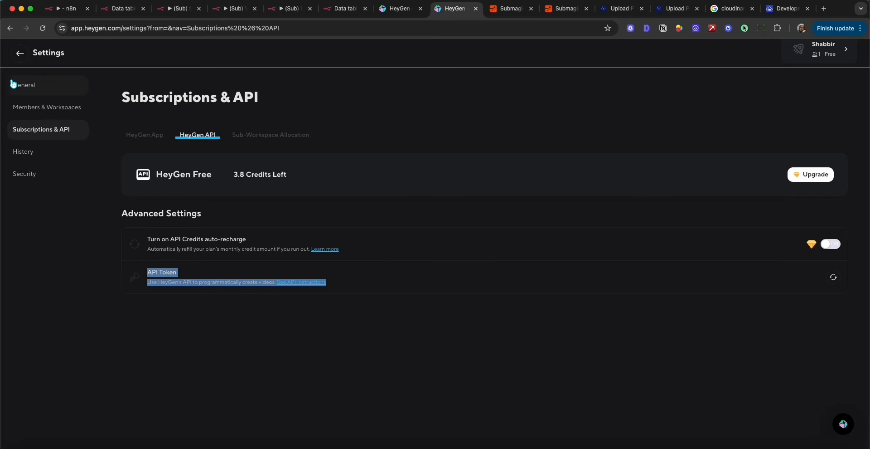
{"action": "left_click", "coordinate": [20, 55]}
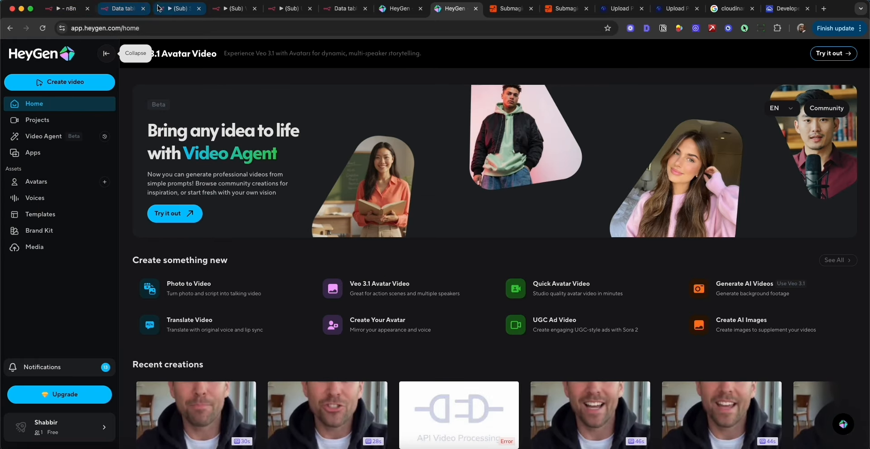
Switch back to n8n, close the HeyGen credential, and review the Generate Video node's Send Body, content type and Specify Body settings.
{"action": "left_click", "coordinate": [179, 9]}
{"action": "left_click", "coordinate": [692, 88]}
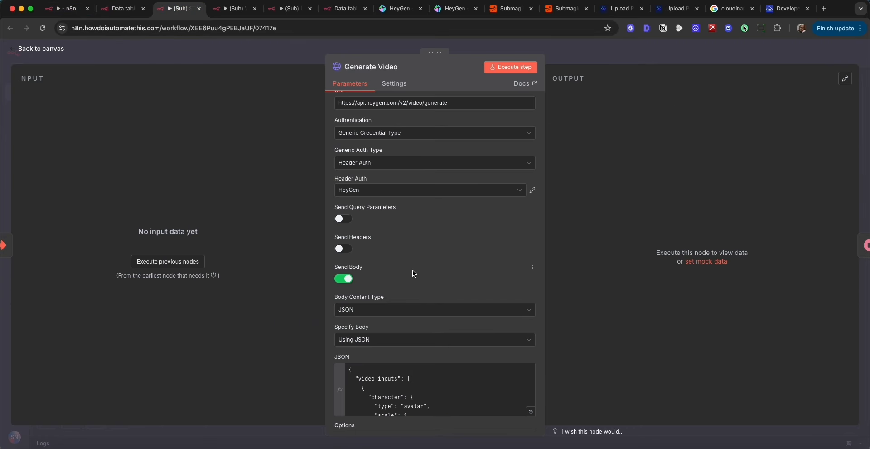
{"action": "scroll", "coordinate": [413, 272], "scroll_direction": "down", "scroll_amount": 2}
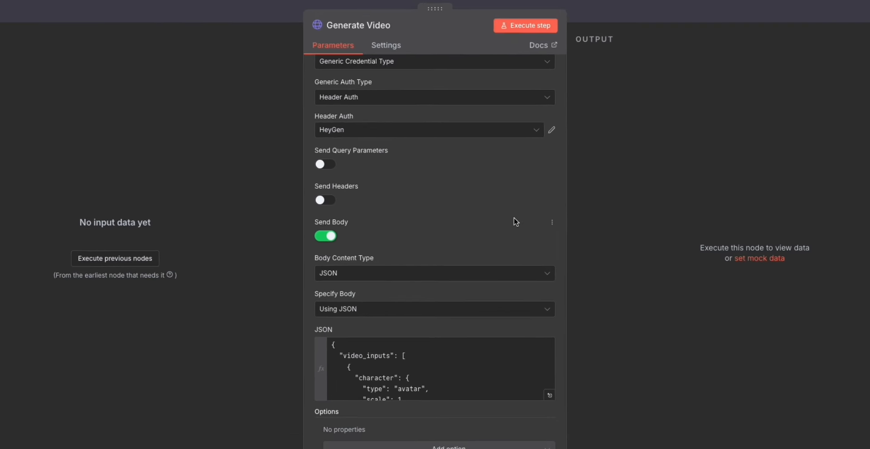
{"action": "scroll", "coordinate": [516, 222], "scroll_direction": "down", "scroll_amount": 2}
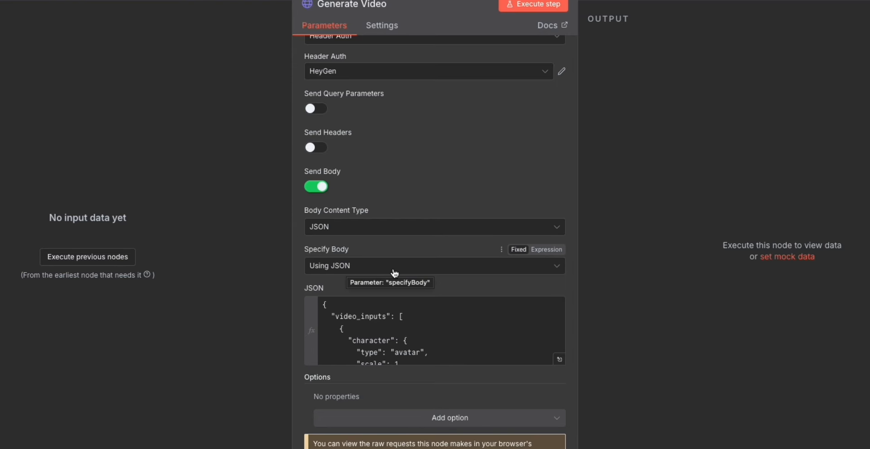
Expand the Generate Video node's JSON body and examine its character, voice and dimension sections, ending on the avatar_id value.
{"action": "left_click", "coordinate": [560, 359]}
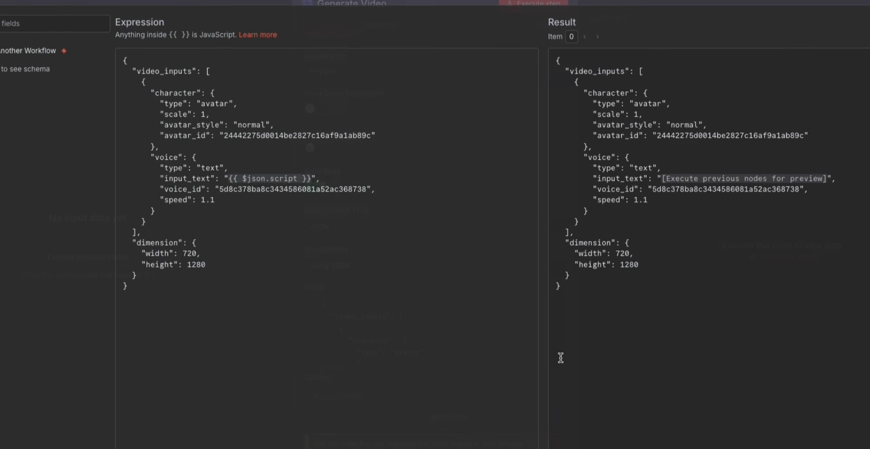
{"action": "left_click_drag", "start_coordinate": [122, 59], "coordinate": [150, 288]}
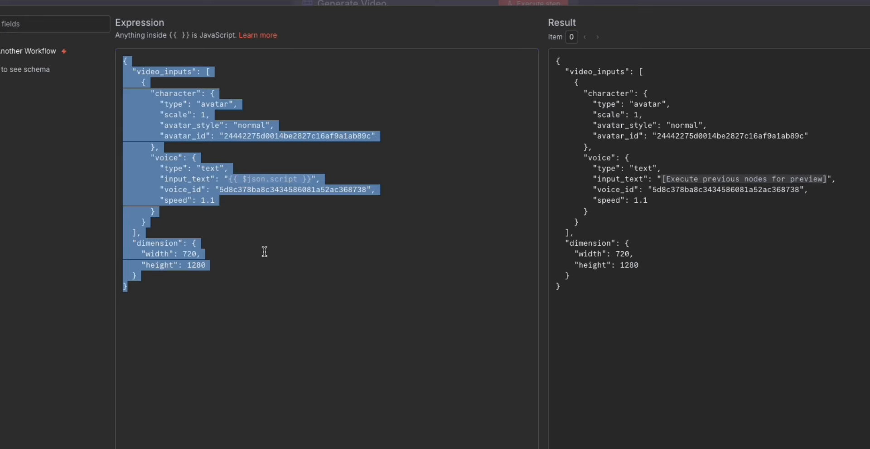
{"action": "left_click", "coordinate": [331, 261]}
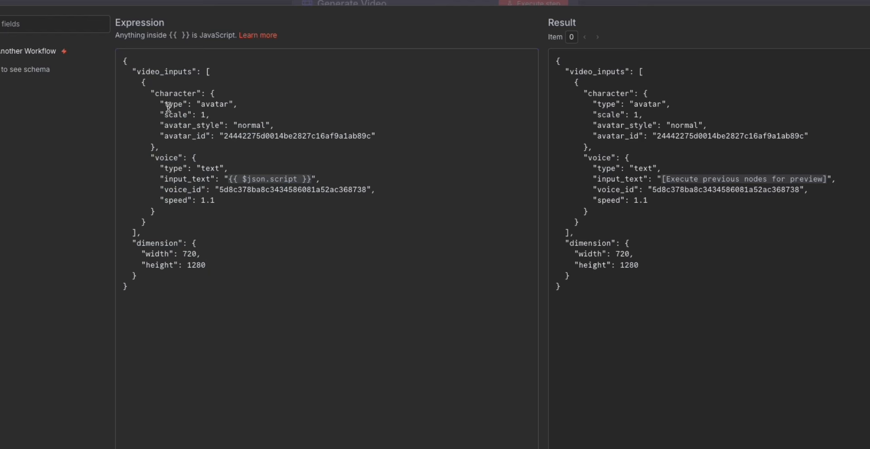
{"action": "left_click_drag", "start_coordinate": [151, 91], "coordinate": [385, 134]}
{"action": "left_click_drag", "start_coordinate": [151, 157], "coordinate": [350, 203]}
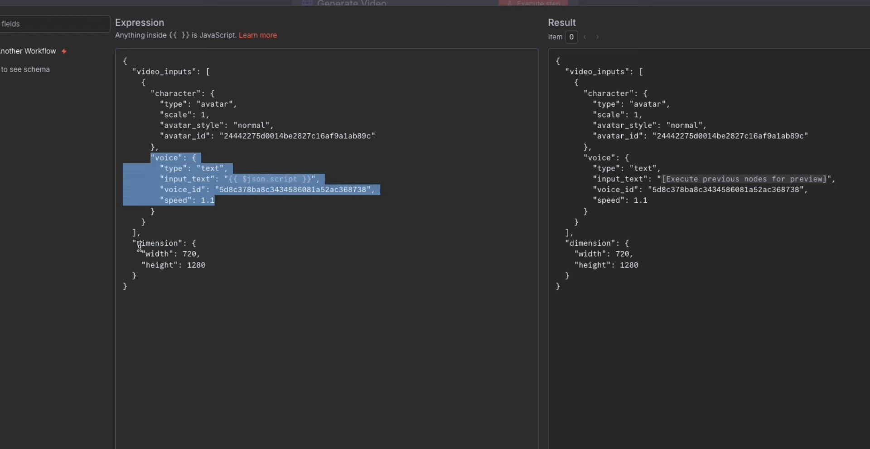
{"action": "left_click_drag", "start_coordinate": [132, 243], "coordinate": [166, 274]}
{"action": "left_click", "coordinate": [324, 271]}
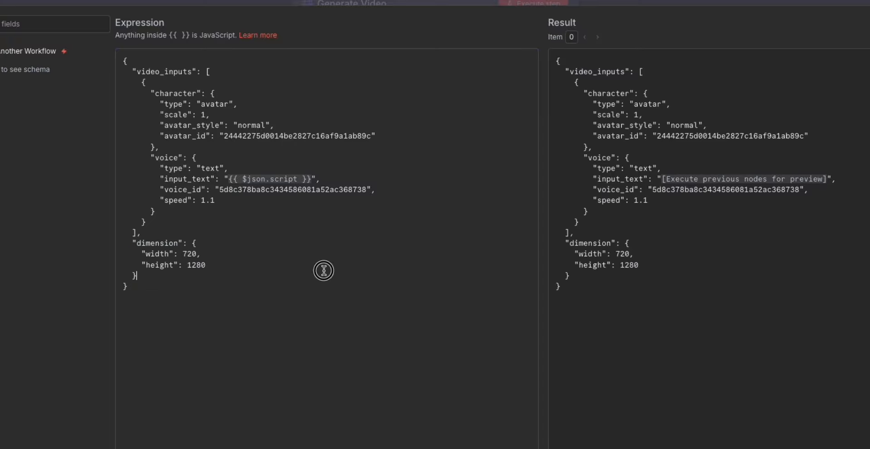
{"action": "left_click_drag", "start_coordinate": [161, 103], "coordinate": [284, 121]}
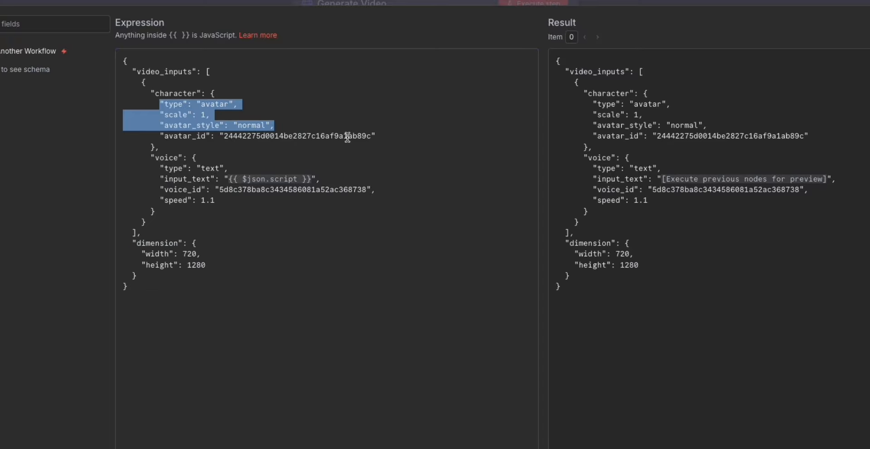
{"action": "double_click", "coordinate": [330, 136]}
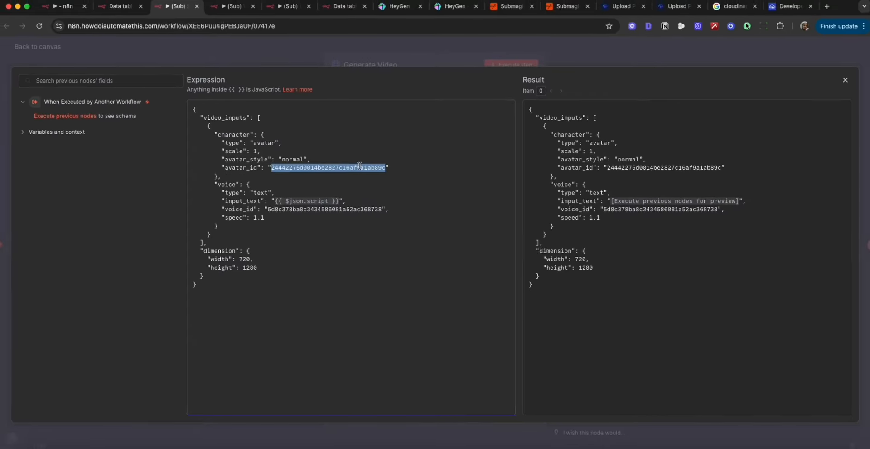
Switch to HeyGen, browse the public avatars, and open Joel in the video editor with the Joel Couch Front look.
{"action": "left_click", "coordinate": [455, 12]}
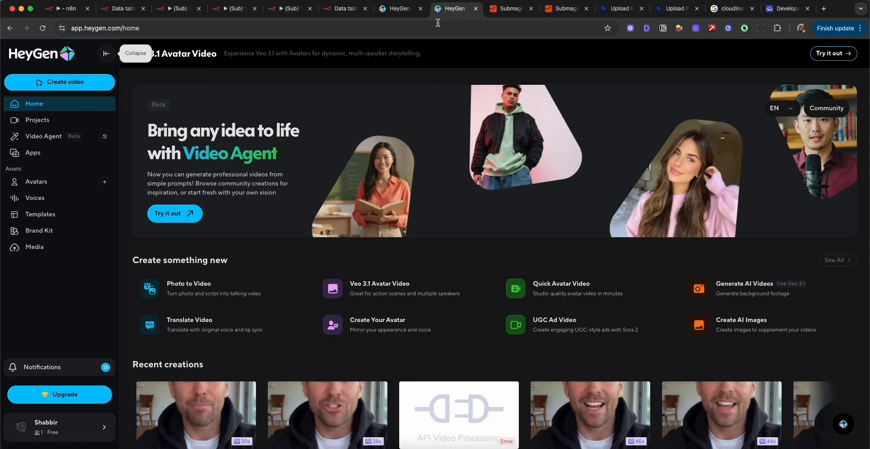
{"action": "left_click", "coordinate": [41, 182]}
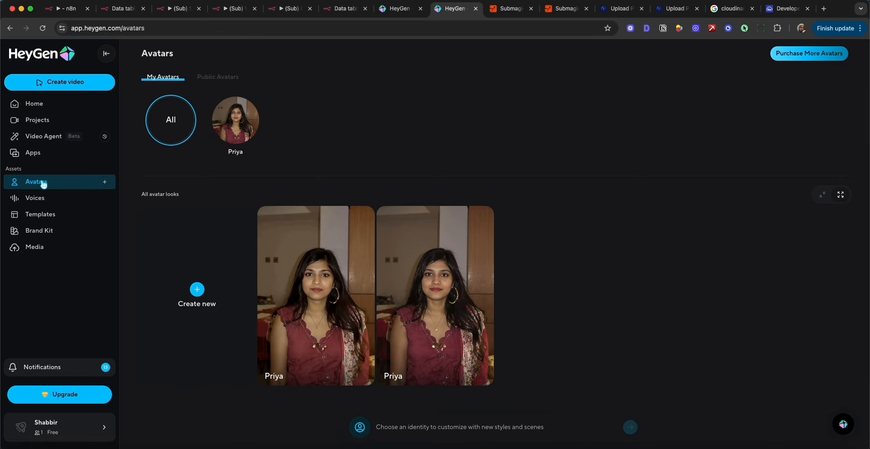
{"action": "left_click", "coordinate": [209, 78]}
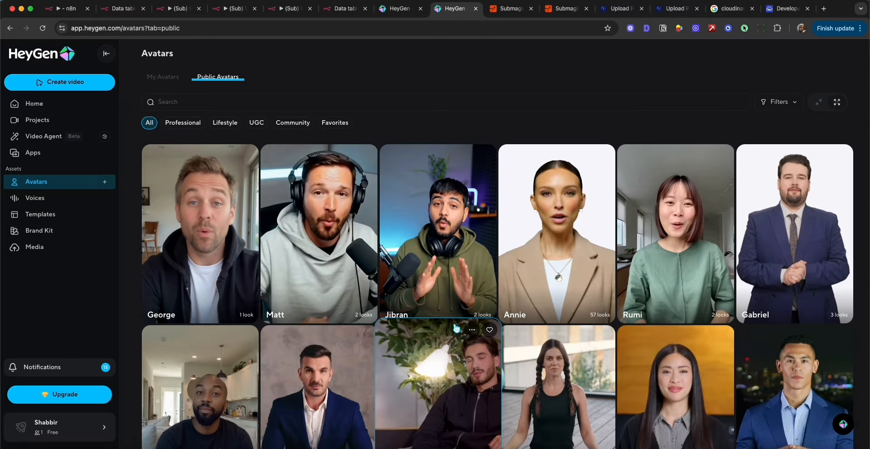
{"action": "scroll", "coordinate": [520, 315], "scroll_direction": "down", "scroll_amount": 10}
{"action": "scroll", "coordinate": [553, 322], "scroll_direction": "down", "scroll_amount": 3}
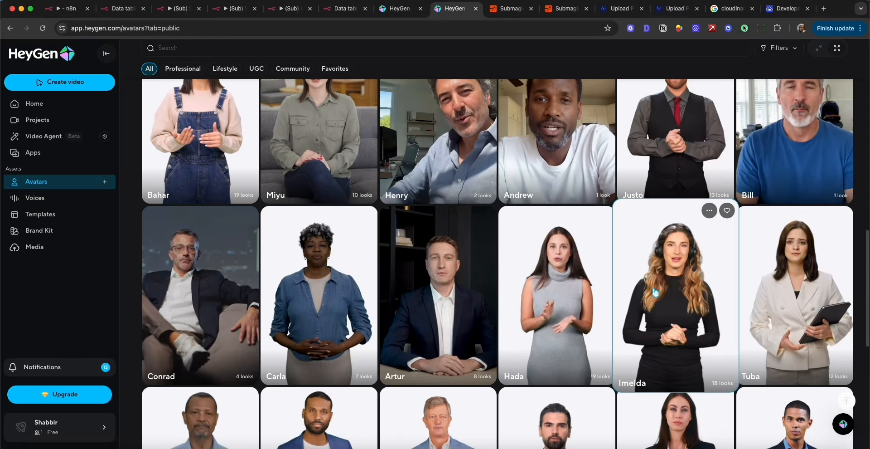
{"action": "scroll", "coordinate": [654, 292], "scroll_direction": "down", "scroll_amount": 5}
{"action": "scroll", "coordinate": [432, 232], "scroll_direction": "down", "scroll_amount": 2}
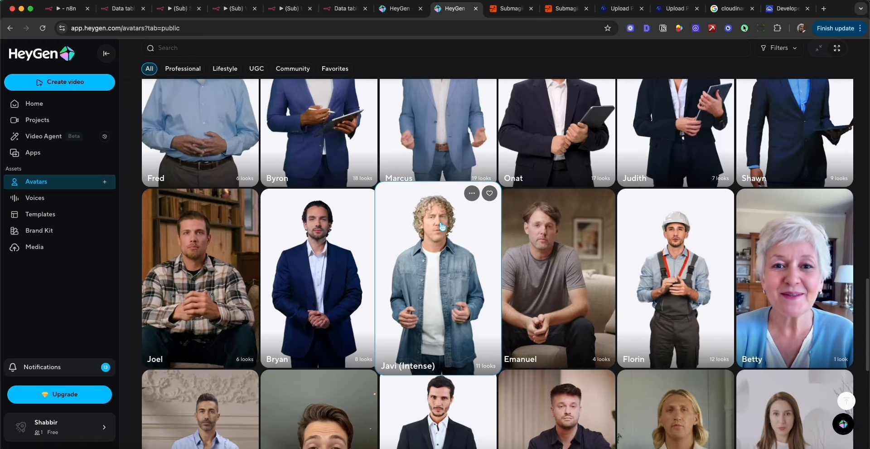
{"action": "left_click", "coordinate": [218, 290]}
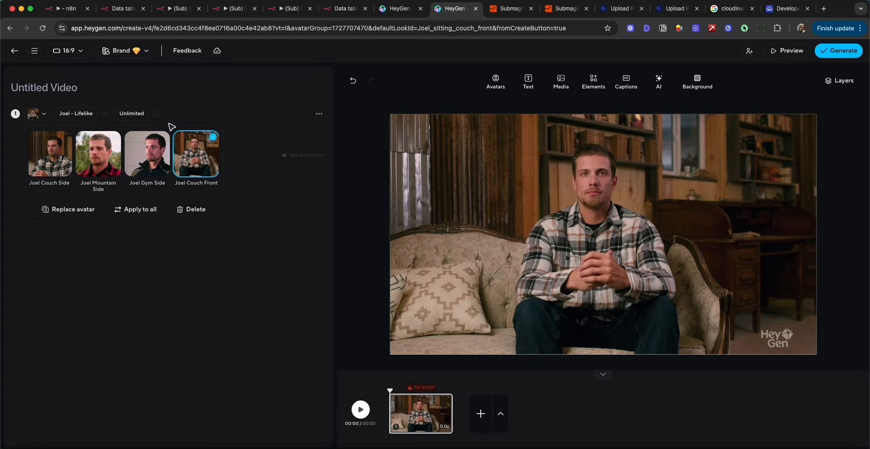
{"action": "left_click", "coordinate": [192, 149]}
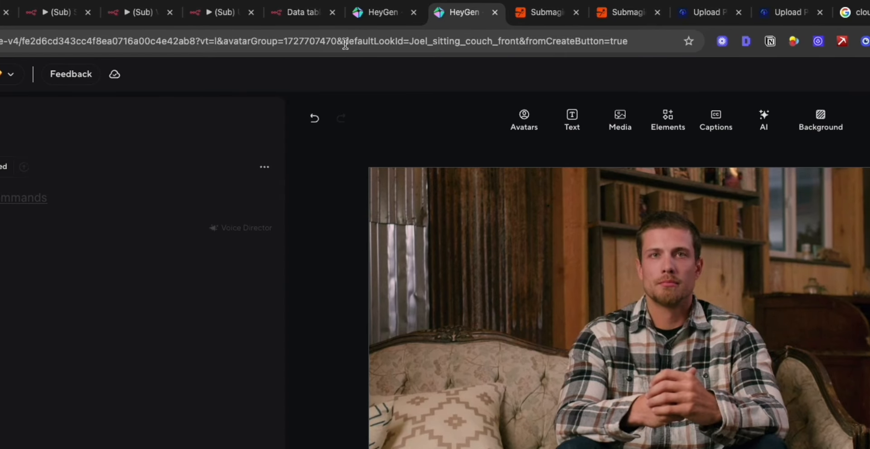
Select the defaultLookId value Joel_sitting_couch_front in the page address, and return to the Generate Video JSON body in n8n.
{"action": "left_click_drag", "start_coordinate": [345, 44], "coordinate": [415, 48]}
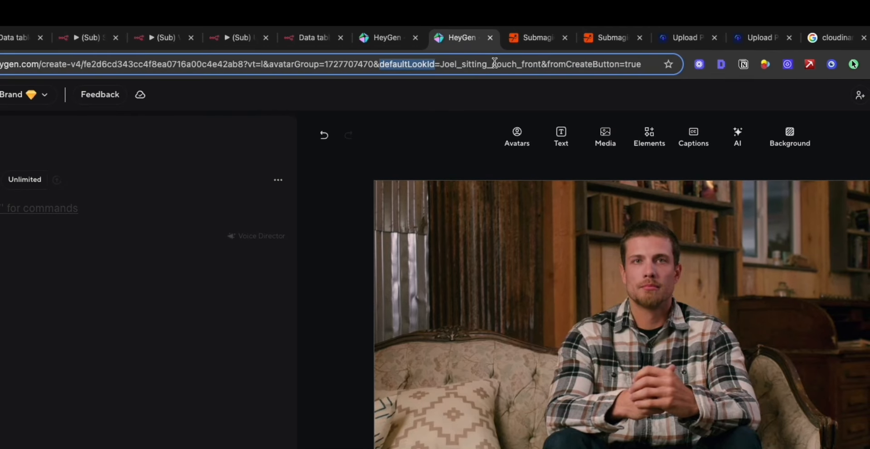
{"action": "left_click", "coordinate": [444, 64]}
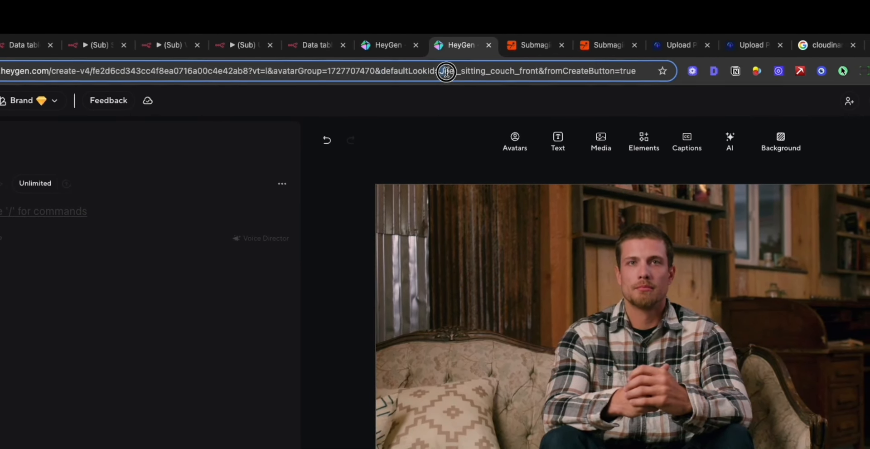
{"action": "left_click_drag", "start_coordinate": [446, 72], "coordinate": [531, 72]}
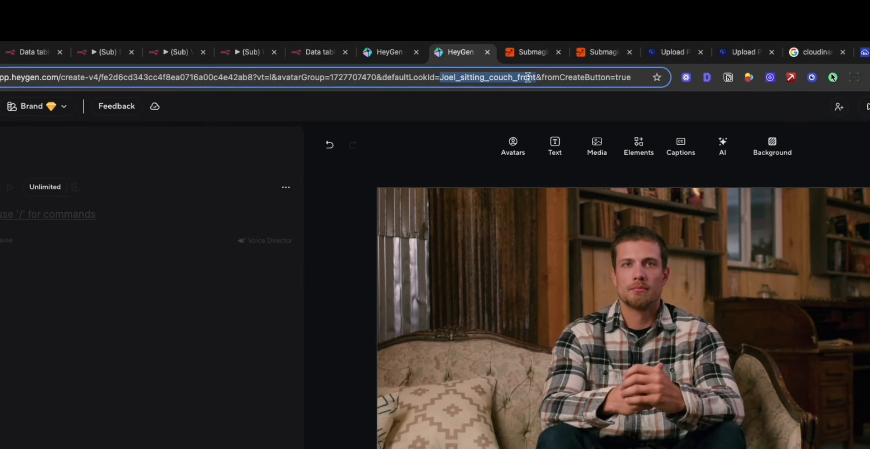
{"action": "right_click", "coordinate": [510, 78]}
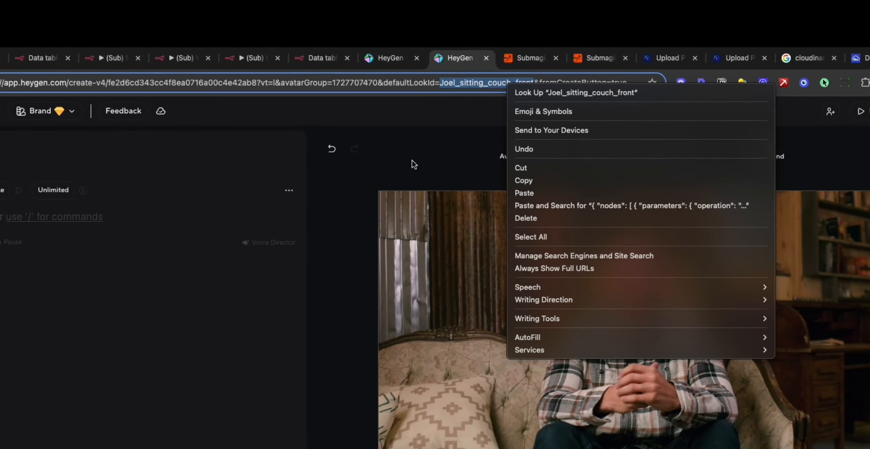
{"action": "left_click", "coordinate": [47, 59]}
{"action": "left_click", "coordinate": [125, 58]}
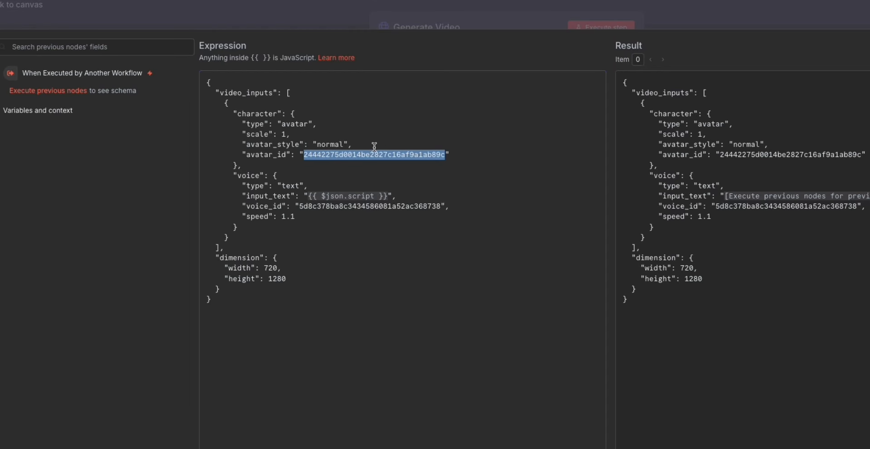
{"action": "left_click", "coordinate": [485, 178]}
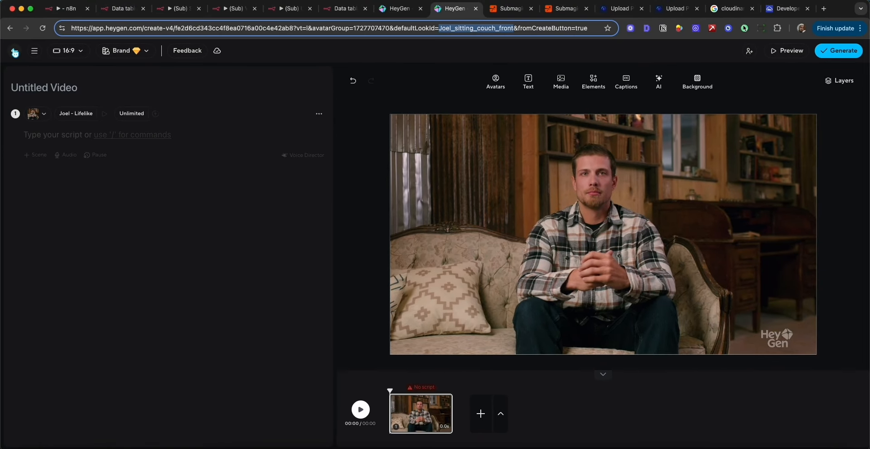
Switch to HeyGen, browse the voice library, and copy the voice ID of Chill Brian.
{"action": "left_click", "coordinate": [15, 52]}
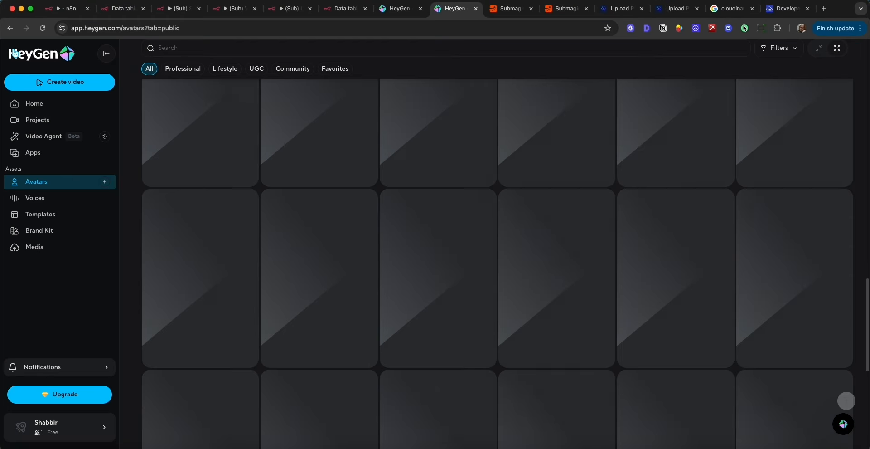
{"action": "left_click", "coordinate": [41, 199]}
{"action": "scroll", "coordinate": [609, 200], "scroll_direction": "down", "scroll_amount": 10}
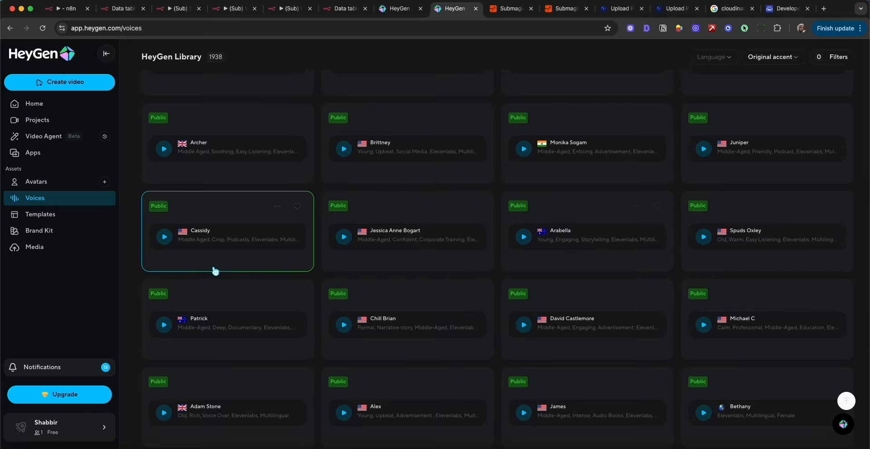
{"action": "mouse_move", "coordinate": [457, 298]}
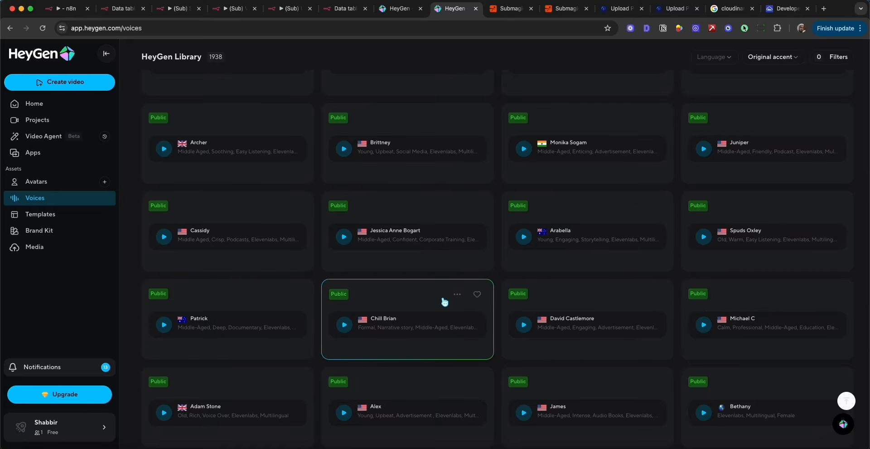
{"action": "scroll", "coordinate": [456, 298], "scroll_direction": "down", "scroll_amount": 1}
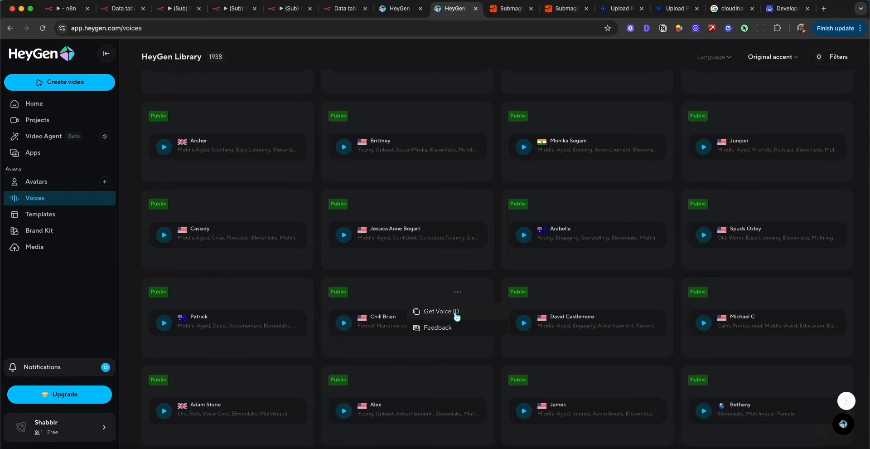
{"action": "left_click", "coordinate": [456, 316]}
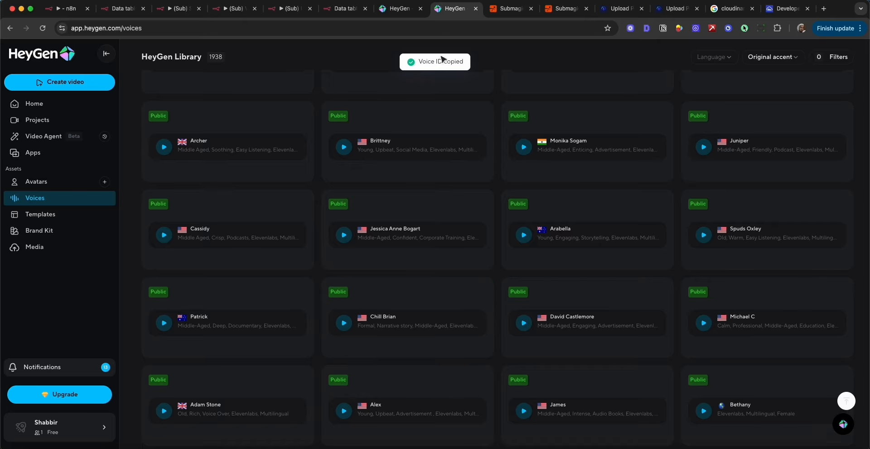
Switch back to n8n and try to replace the voice_id value in the JSON body with the copied voice ID.
{"action": "left_click", "coordinate": [168, 8]}
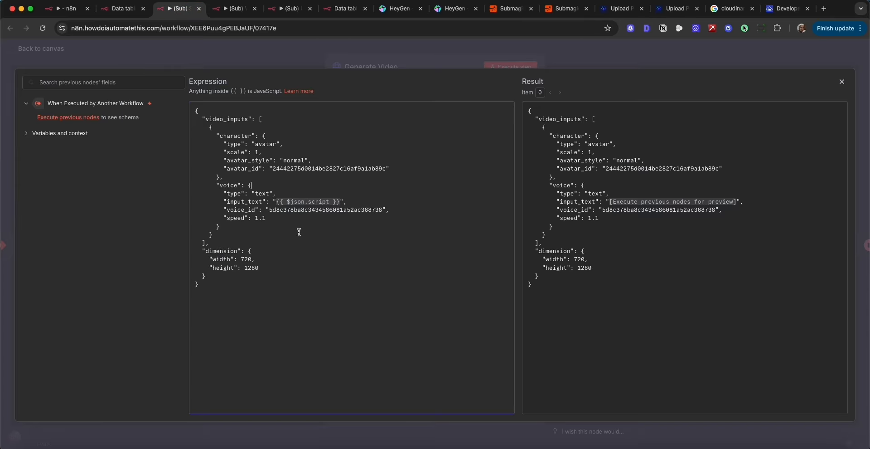
{"action": "double_click", "coordinate": [291, 210]}
{"action": "right_click", "coordinate": [292, 209]}
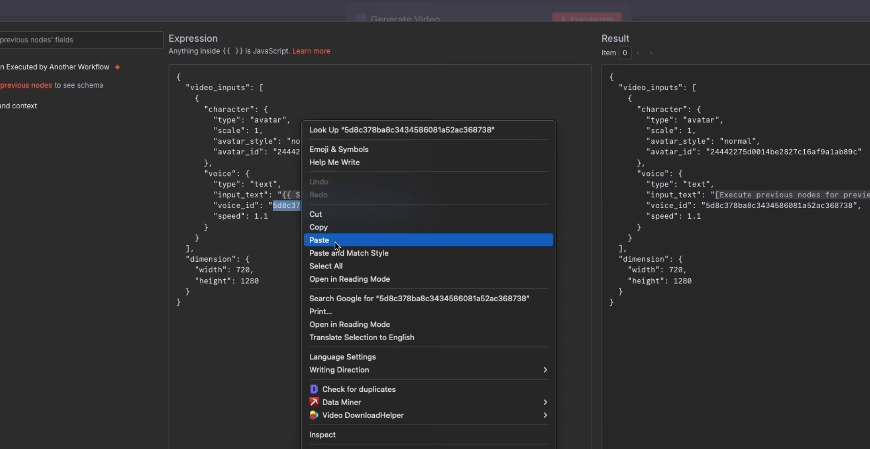
{"action": "left_click", "coordinate": [325, 242]}
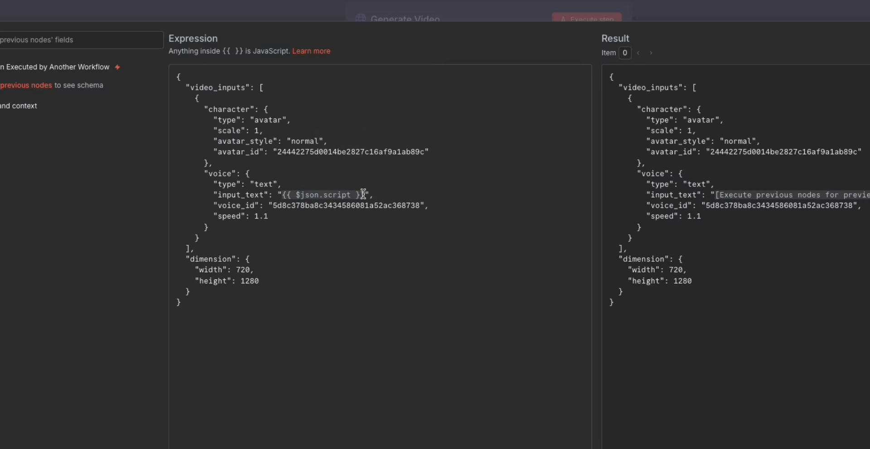
Examine the {{ $json.script }} expression used for input_text, and close the expression editor and the Generate Video node.
{"action": "left_click_drag", "start_coordinate": [365, 194], "coordinate": [284, 195]}
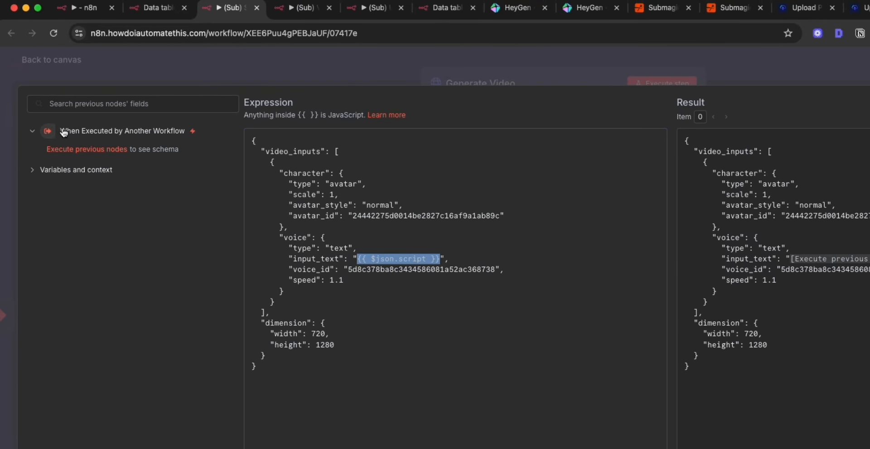
{"action": "left_click", "coordinate": [399, 258]}
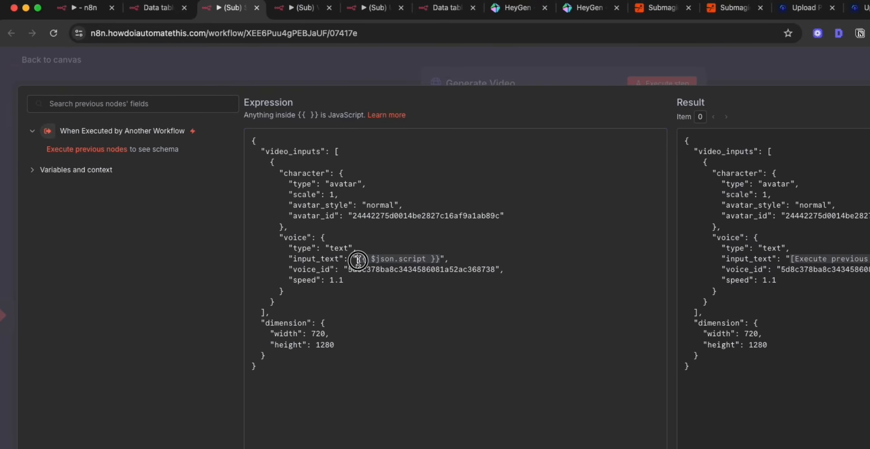
{"action": "left_click_drag", "start_coordinate": [359, 260], "coordinate": [442, 258]}
{"action": "left_click", "coordinate": [804, 63]}
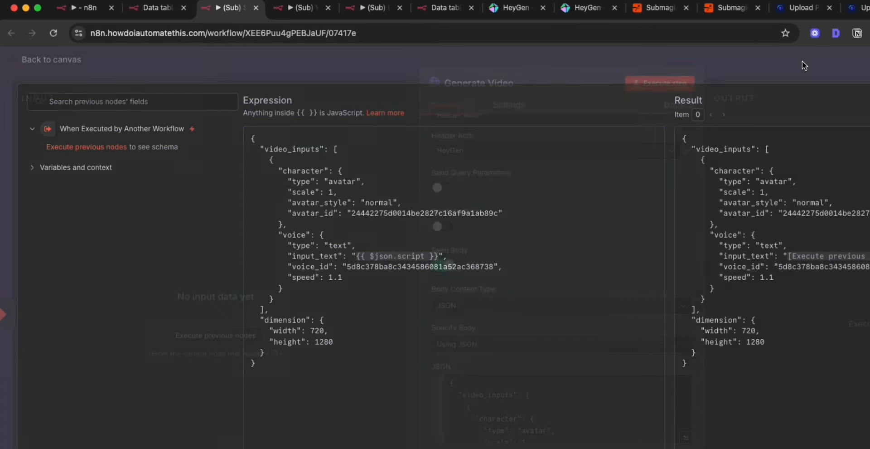
{"action": "left_click", "coordinate": [804, 64]}
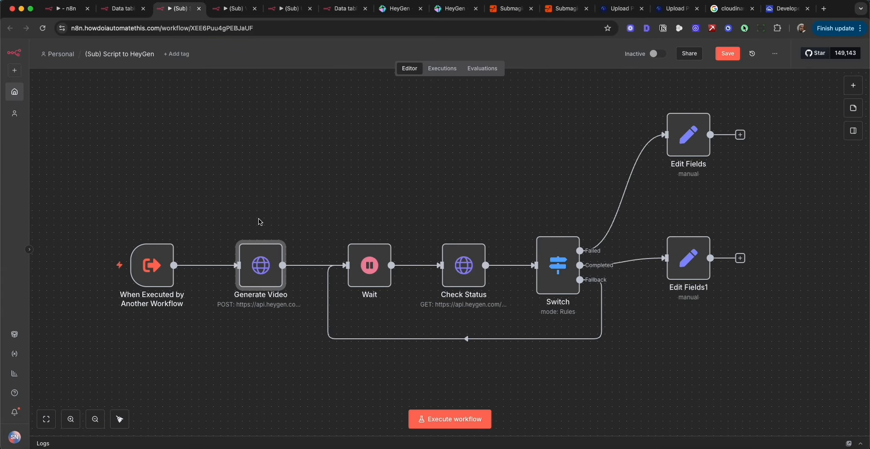
Copy the Oct 16, 12:32:05 execution of (Sub) Script to HeyGen to the editor and open its Generate Video node.
{"action": "left_click", "coordinate": [443, 69]}
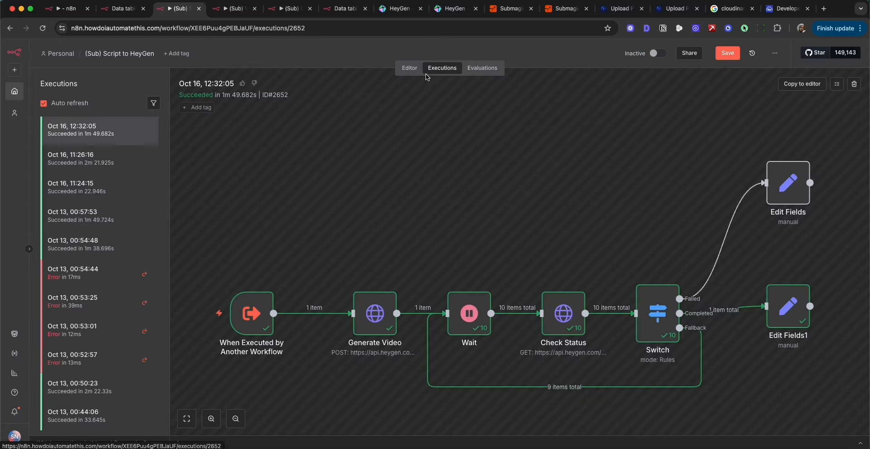
{"action": "left_click", "coordinate": [802, 85]}
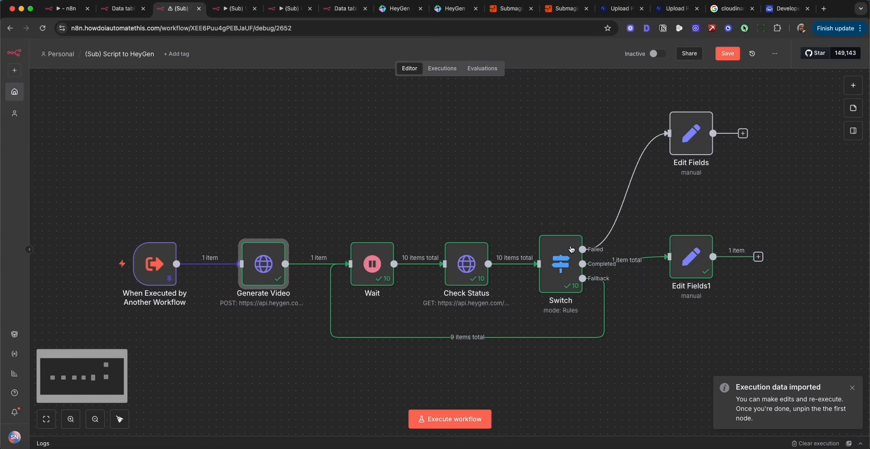
{"action": "double_click", "coordinate": [265, 259]}
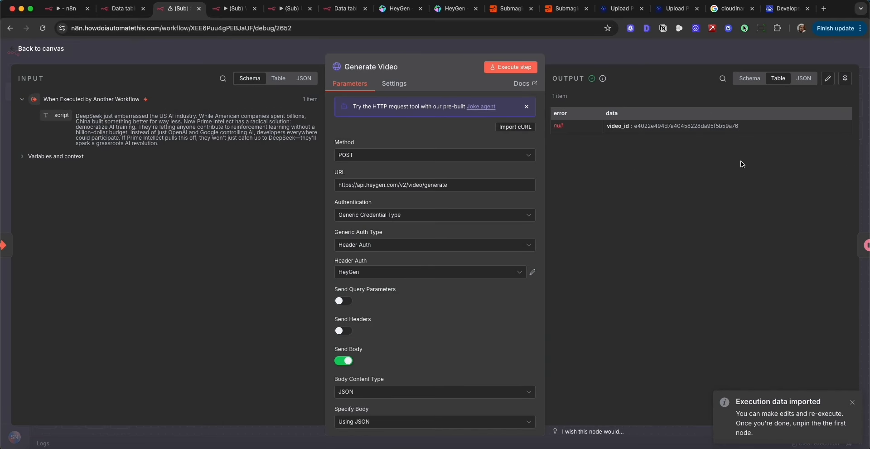
Check the video_id in the Generate Video output, and set the Wait node's wait amount to 30 seconds.
{"action": "left_click_drag", "start_coordinate": [744, 126], "coordinate": [596, 127]}
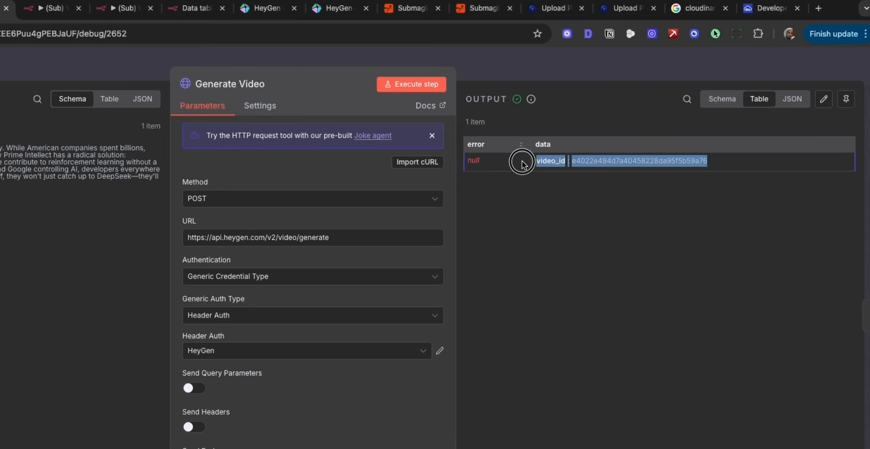
{"action": "left_click", "coordinate": [614, 65]}
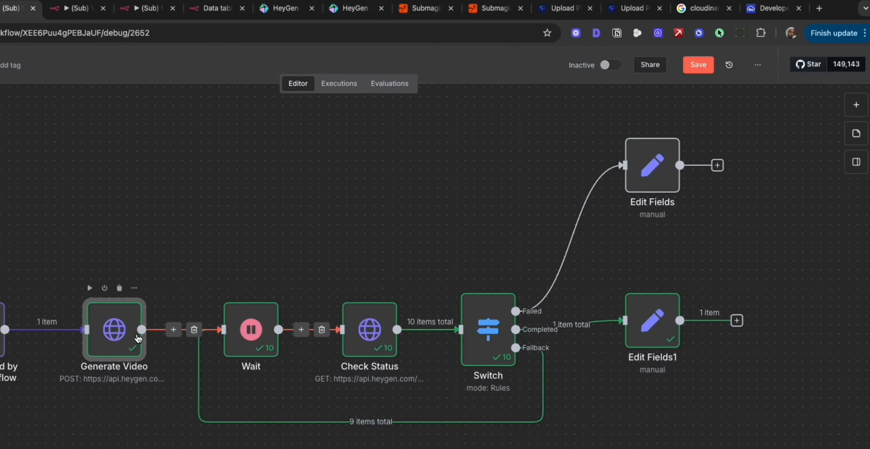
{"action": "double_click", "coordinate": [251, 330]}
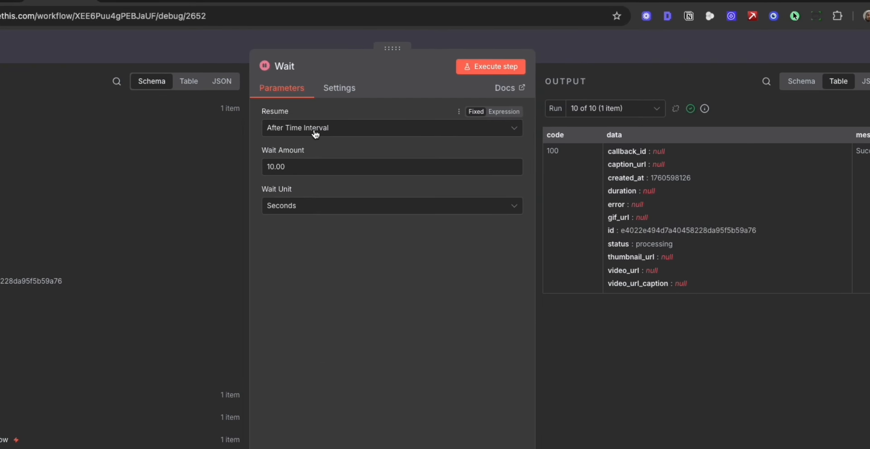
{"action": "left_click_drag", "start_coordinate": [299, 166], "coordinate": [246, 169]}
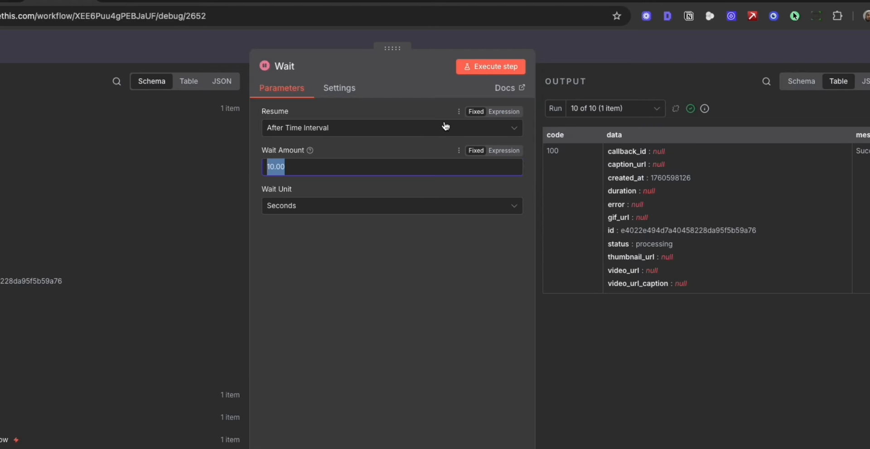
{"action": "type", "text": "30"}
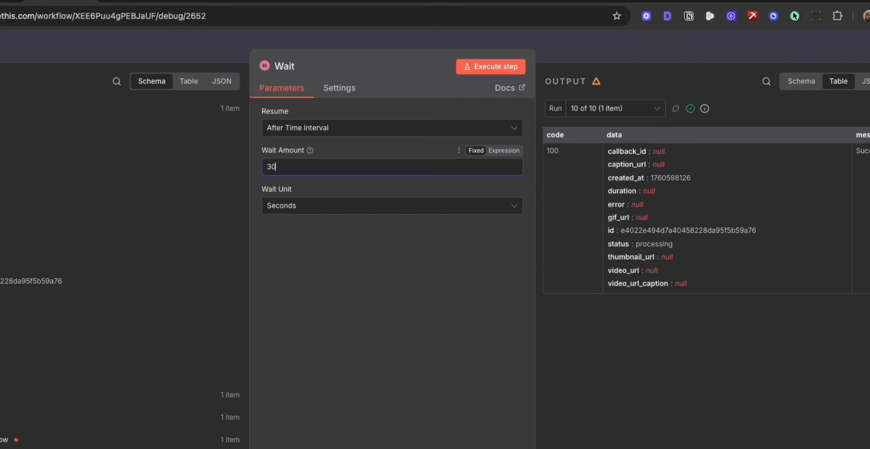
{"action": "left_click", "coordinate": [702, 42]}
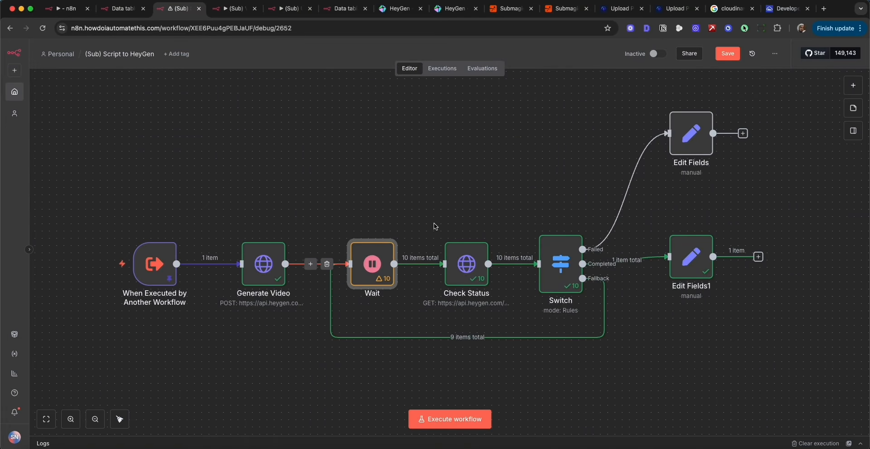
Open the Check Status node and examine its request method, video_status.get URL and query parameter settings.
{"action": "double_click", "coordinate": [462, 276]}
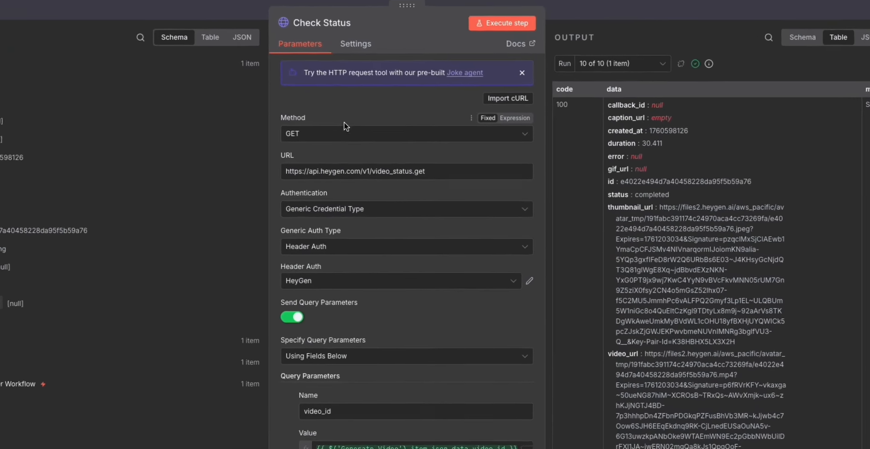
{"action": "left_click", "coordinate": [379, 155]}
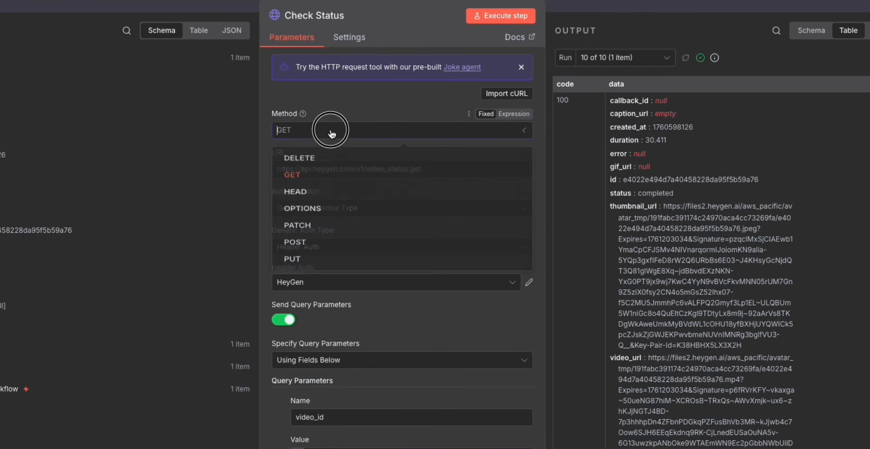
{"action": "left_click", "coordinate": [295, 180]}
{"action": "left_click_drag", "start_coordinate": [425, 169], "coordinate": [252, 174]}
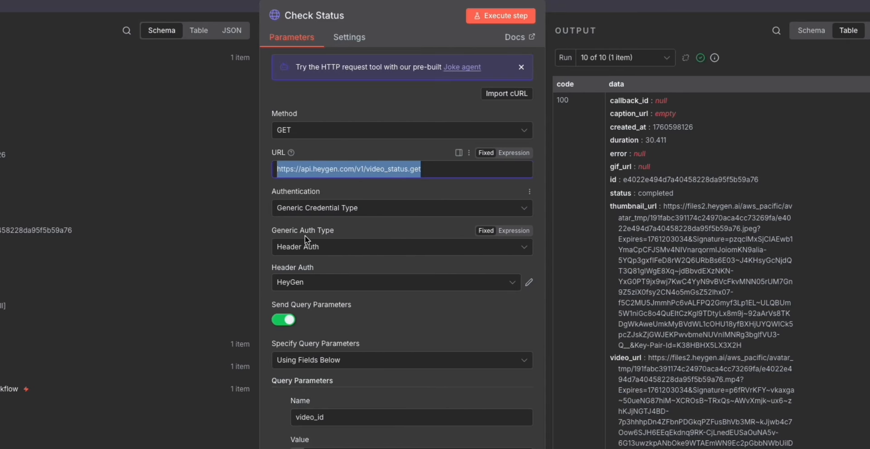
{"action": "scroll", "coordinate": [352, 264], "scroll_direction": "down", "scroll_amount": 3}
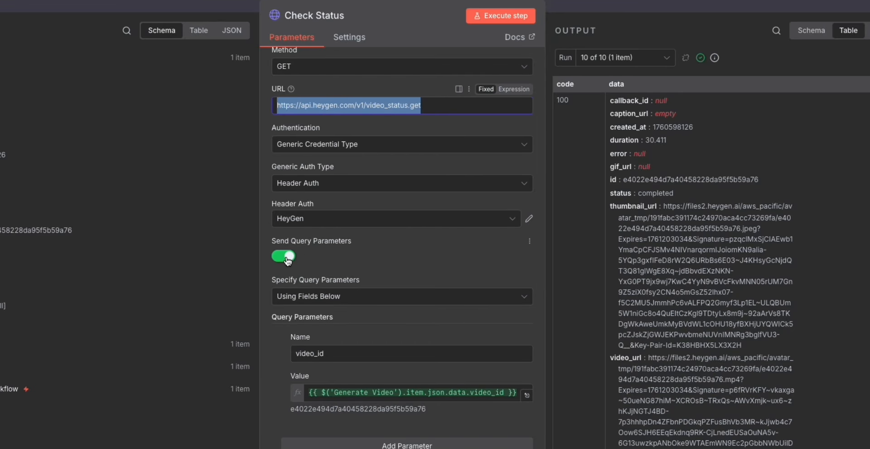
{"action": "scroll", "coordinate": [357, 256], "scroll_direction": "down", "scroll_amount": 4}
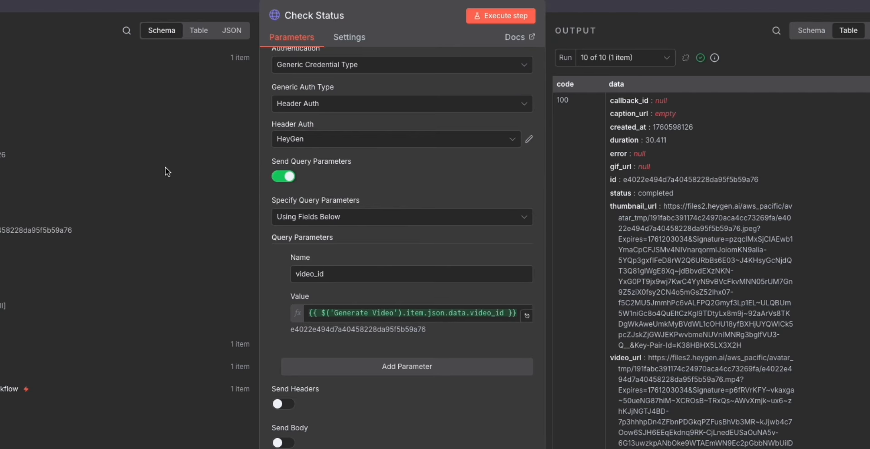
Examine the video_id query parameter and trace its value expression to the video_id field from Generate Video.
{"action": "left_click_drag", "start_coordinate": [298, 275], "coordinate": [338, 276]}
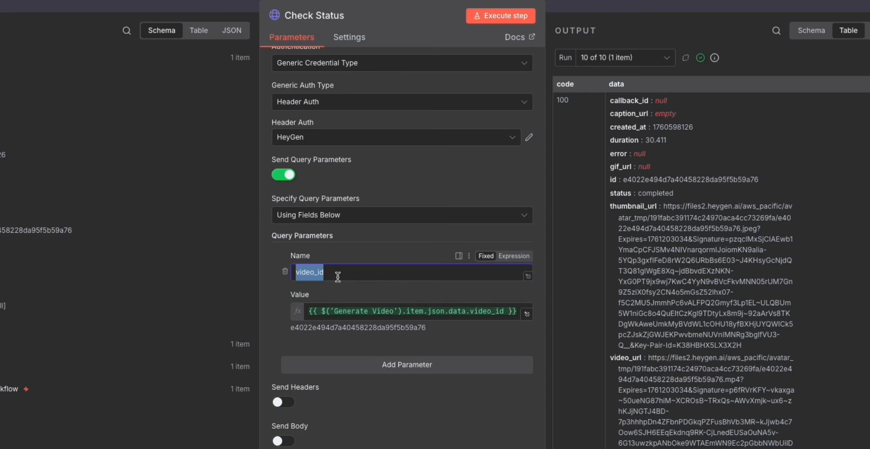
{"action": "left_click", "coordinate": [276, 310]}
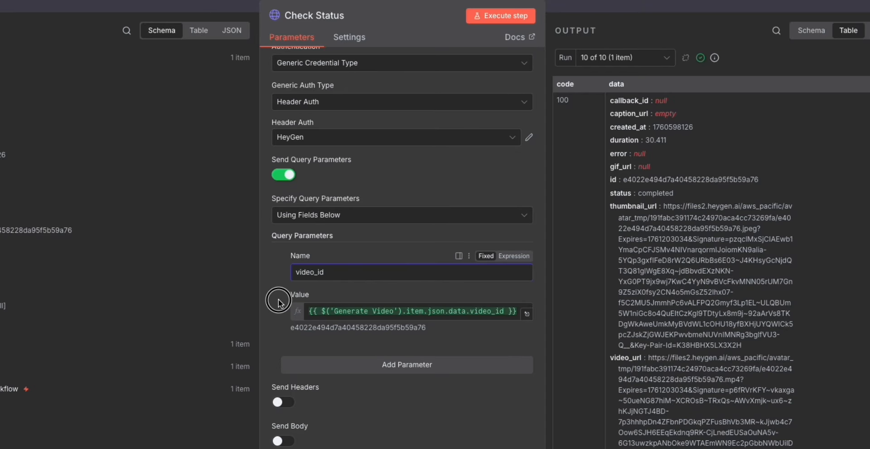
{"action": "left_click", "coordinate": [471, 311]}
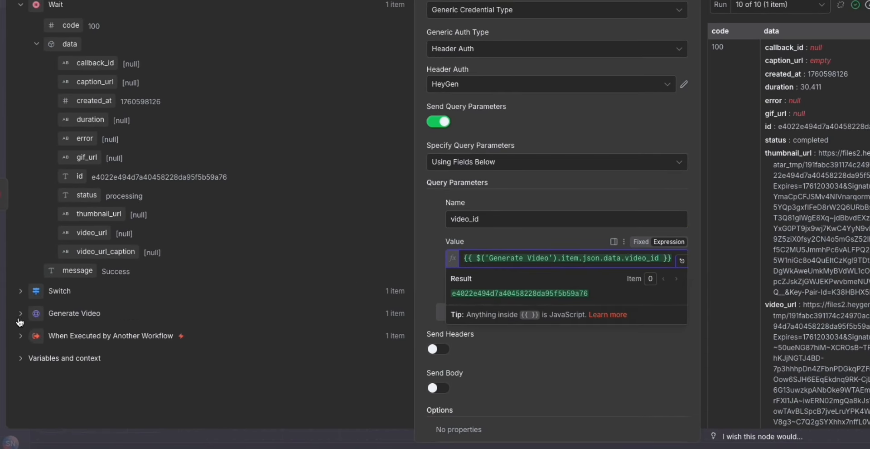
{"action": "left_click", "coordinate": [21, 313]}
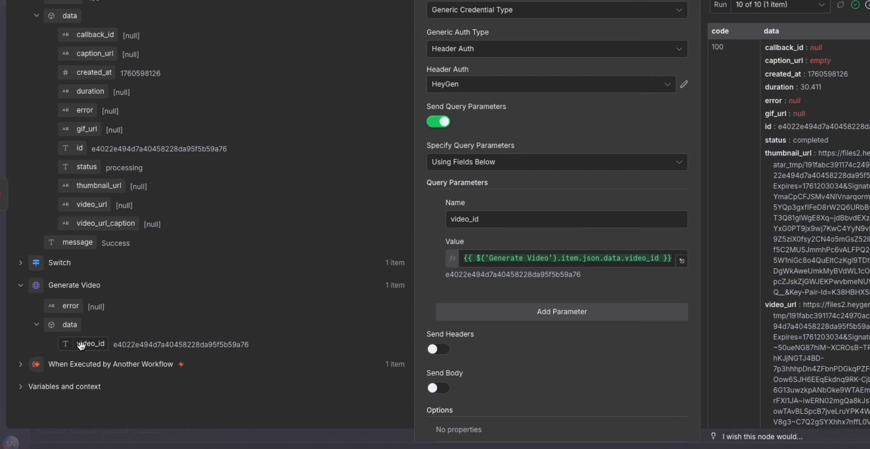
{"action": "left_click_drag", "start_coordinate": [72, 344], "coordinate": [574, 257]}
Show the Check Status output as a schema, compare its status field with run 2 of 10, and close the node.
{"action": "left_click", "coordinate": [750, 80]}
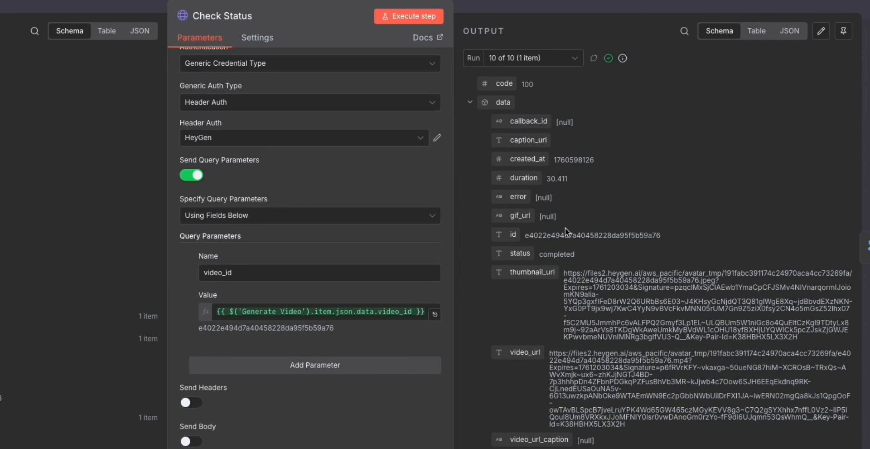
{"action": "left_click_drag", "start_coordinate": [531, 253], "coordinate": [536, 256]}
{"action": "double_click", "coordinate": [556, 255]}
{"action": "left_click", "coordinate": [525, 57]}
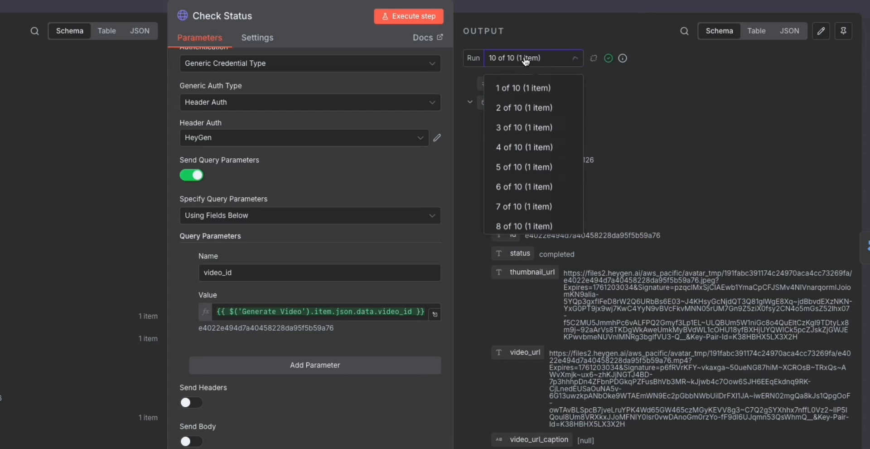
{"action": "scroll", "coordinate": [534, 119], "scroll_direction": "down", "scroll_amount": 2}
{"action": "scroll", "coordinate": [534, 119], "scroll_direction": "up", "scroll_amount": 2}
{"action": "left_click", "coordinate": [530, 107]}
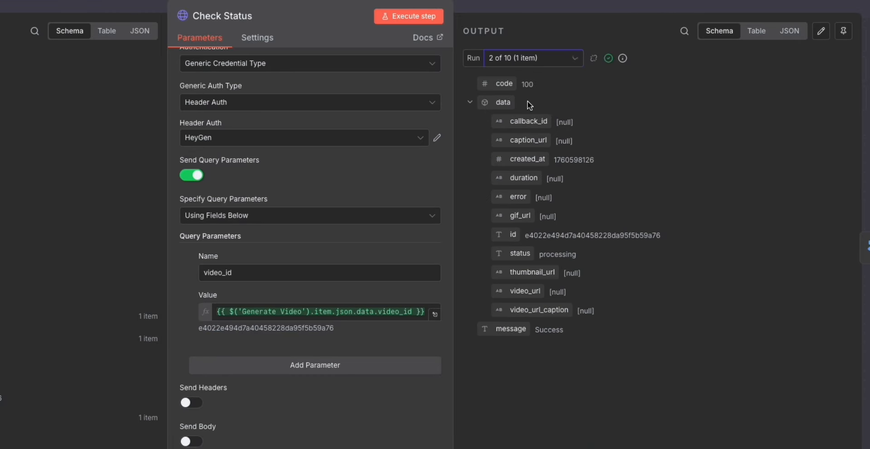
{"action": "left_click_drag", "start_coordinate": [540, 256], "coordinate": [584, 261]}
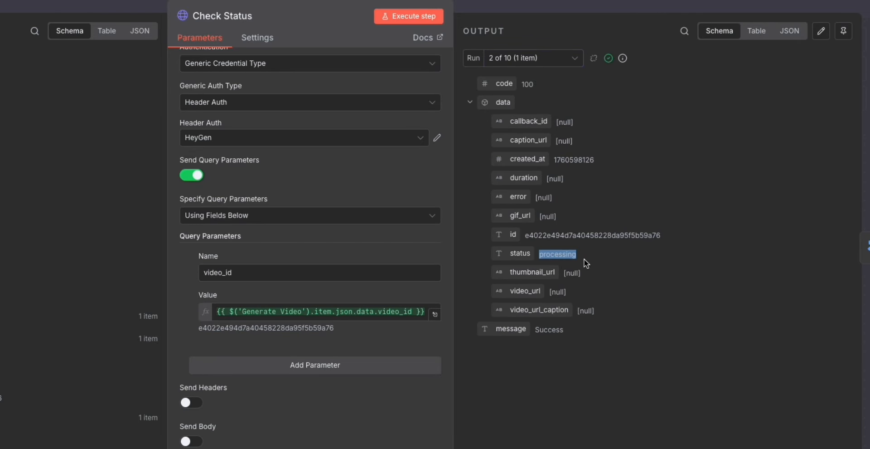
{"action": "left_click", "coordinate": [718, 6]}
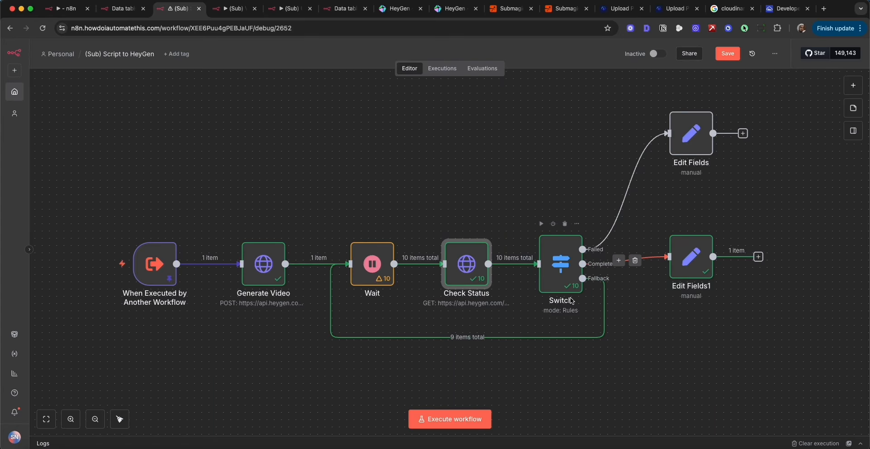
Reopen Check Status to examine the status field of run 10 of 10, and close the node.
{"action": "double_click", "coordinate": [484, 251]}
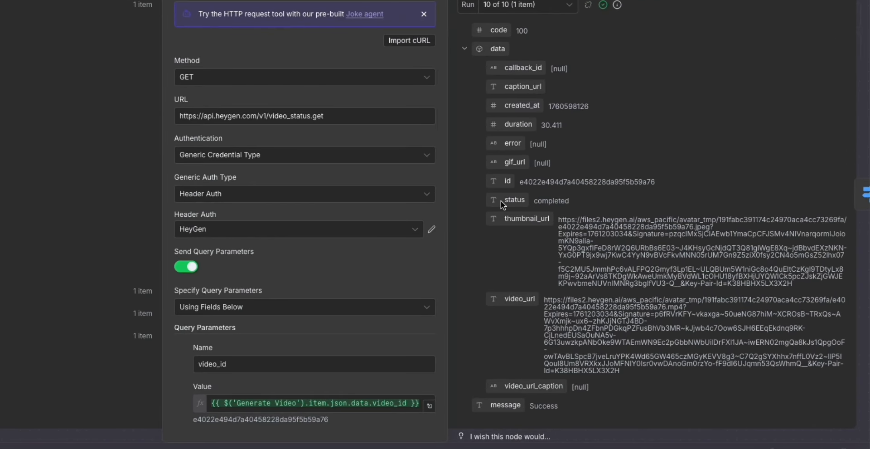
{"action": "left_click_drag", "start_coordinate": [562, 200], "coordinate": [483, 202]}
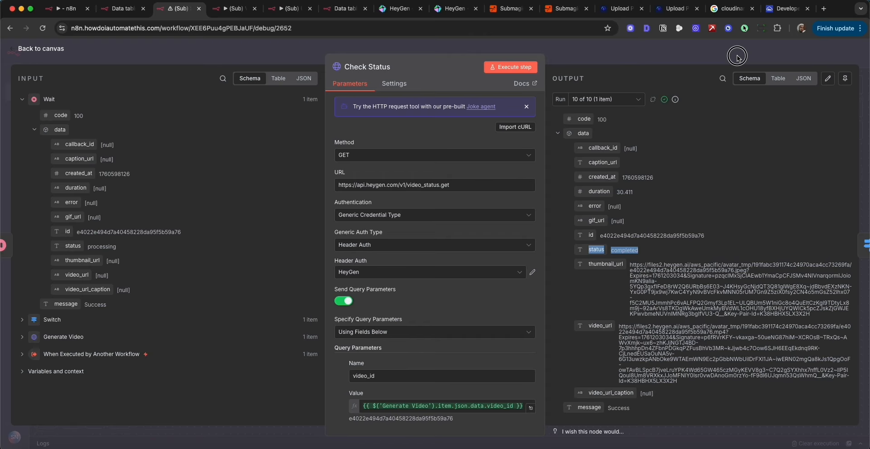
{"action": "left_click", "coordinate": [737, 56]}
Open the Switch node, examine its failed and completed routing rules and its fallback output, and close it.
{"action": "double_click", "coordinate": [558, 270]}
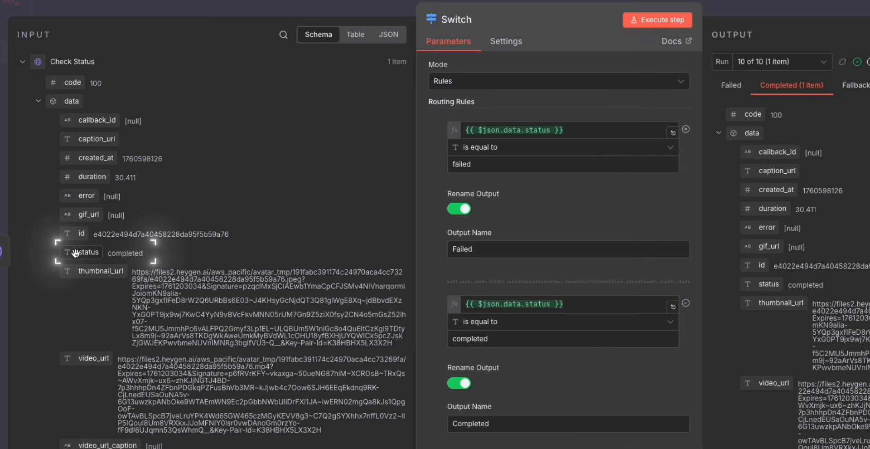
{"action": "left_click_drag", "start_coordinate": [74, 253], "coordinate": [142, 277]}
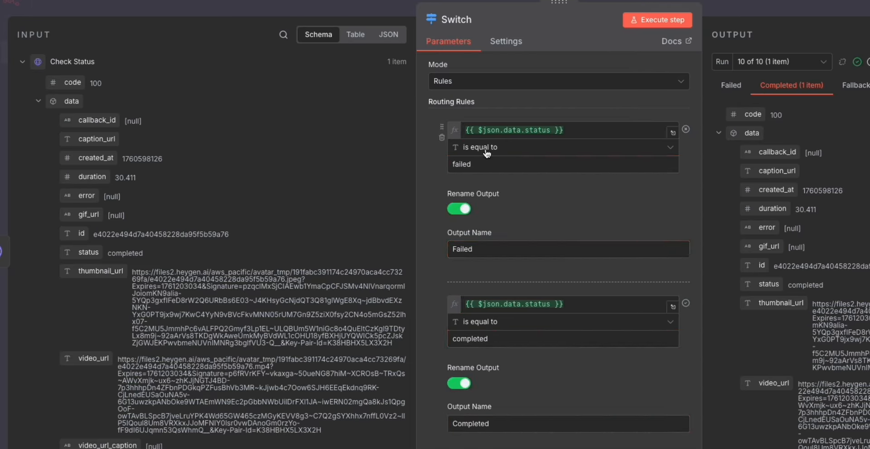
{"action": "left_click_drag", "start_coordinate": [498, 163], "coordinate": [449, 164]}
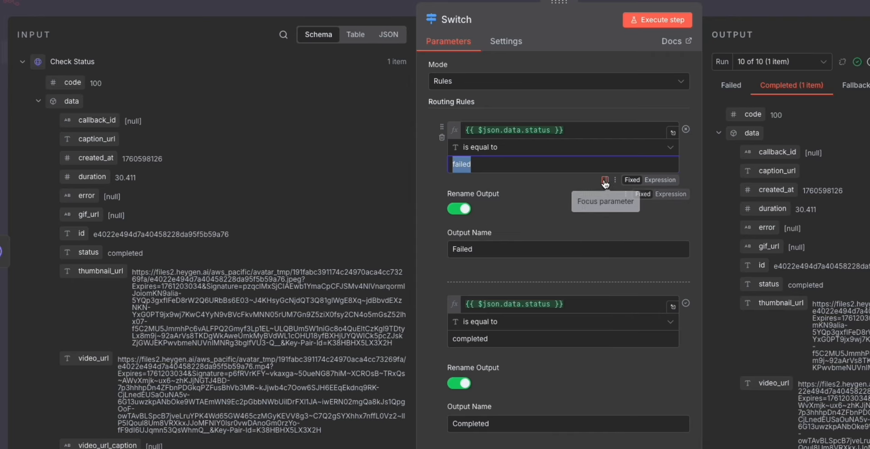
{"action": "scroll", "coordinate": [541, 219], "scroll_direction": "down", "scroll_amount": 3}
{"action": "left_click_drag", "start_coordinate": [569, 189], "coordinate": [446, 191]}
{"action": "left_click", "coordinate": [433, 148]}
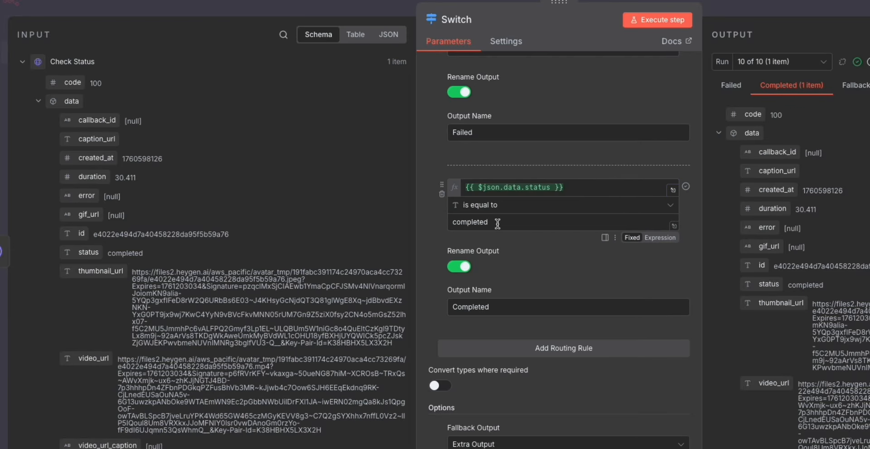
{"action": "left_click_drag", "start_coordinate": [497, 224], "coordinate": [434, 228]}
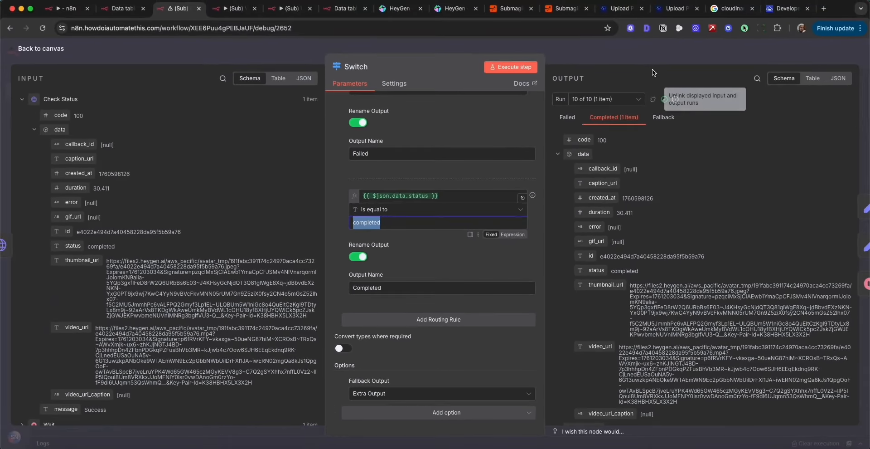
{"action": "left_click", "coordinate": [654, 62]}
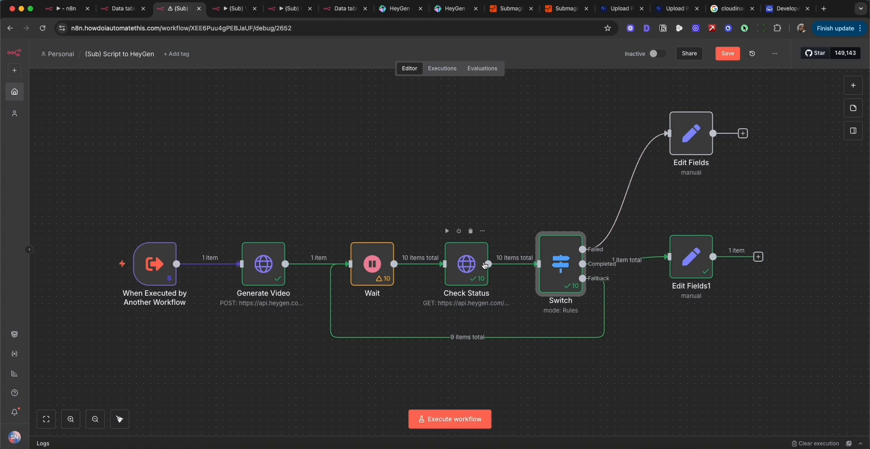
Open the Edit Fields node on the Failed branch, examine its output field and message text, and close it.
{"action": "double_click", "coordinate": [699, 142]}
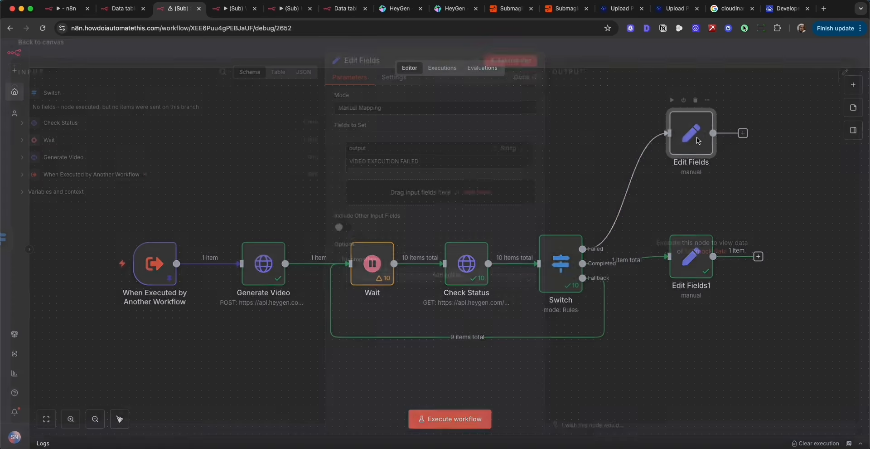
{"action": "left_click_drag", "start_coordinate": [365, 151], "coordinate": [326, 153]}
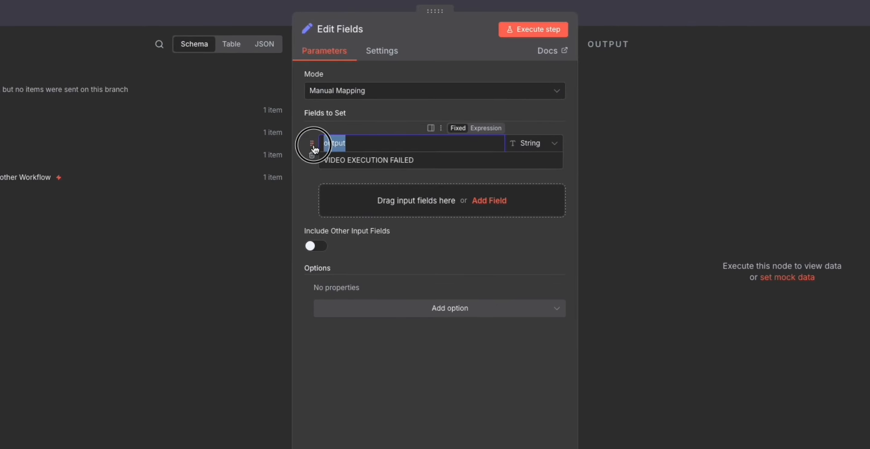
{"action": "left_click_drag", "start_coordinate": [426, 158], "coordinate": [307, 167]}
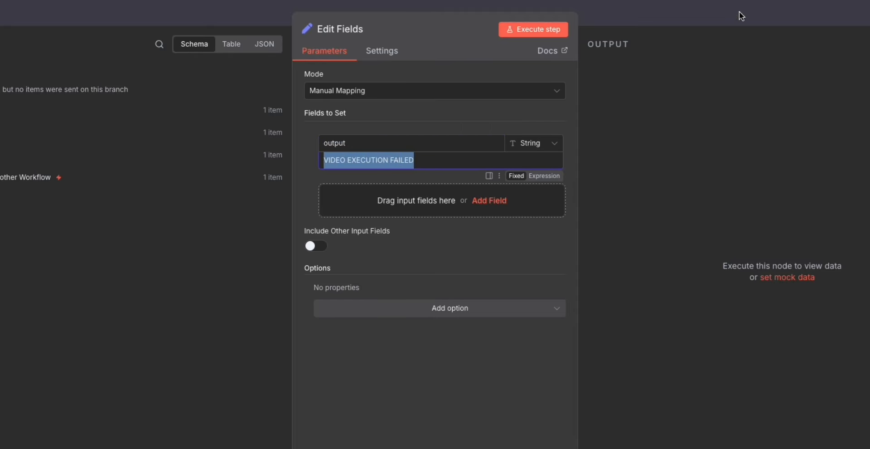
{"action": "left_click", "coordinate": [478, 155]}
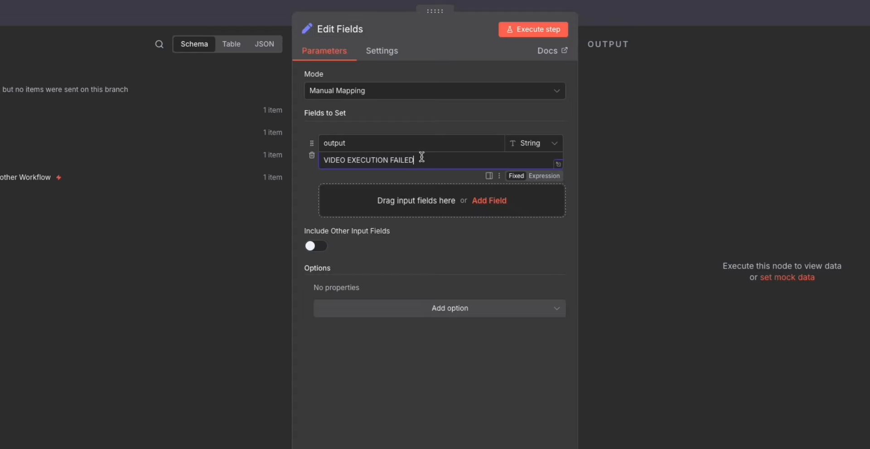
{"action": "left_click_drag", "start_coordinate": [429, 160], "coordinate": [317, 160]}
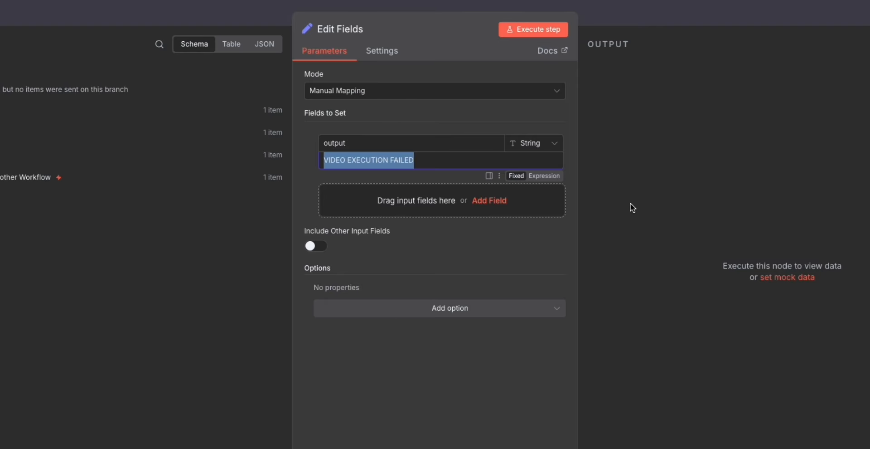
{"action": "left_click", "coordinate": [611, 13]}
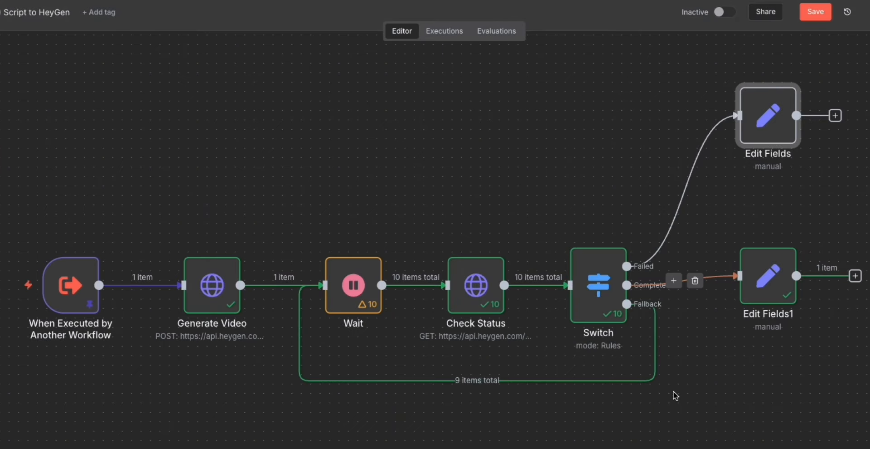
Open Edit Fields1 on the Completed branch and examine its output field and the incoming status and video_url fields.
{"action": "scroll", "coordinate": [674, 394], "scroll_direction": "right", "scroll_amount": 3}
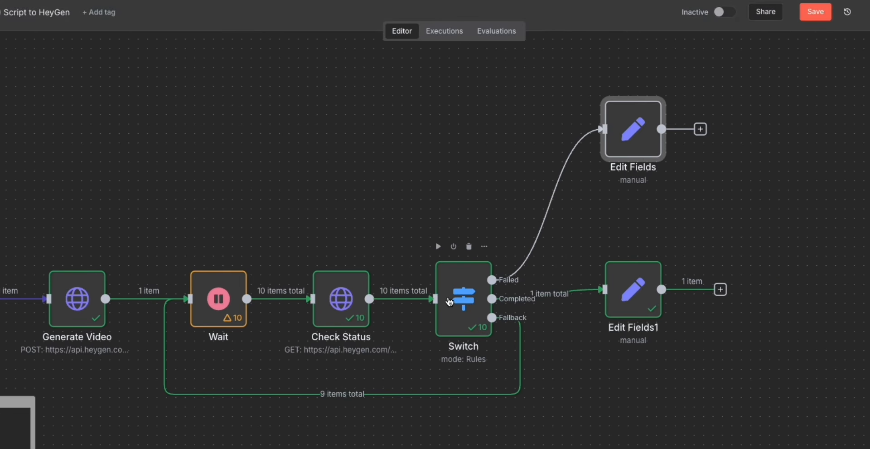
{"action": "left_click_drag", "start_coordinate": [630, 289], "coordinate": [649, 289]}
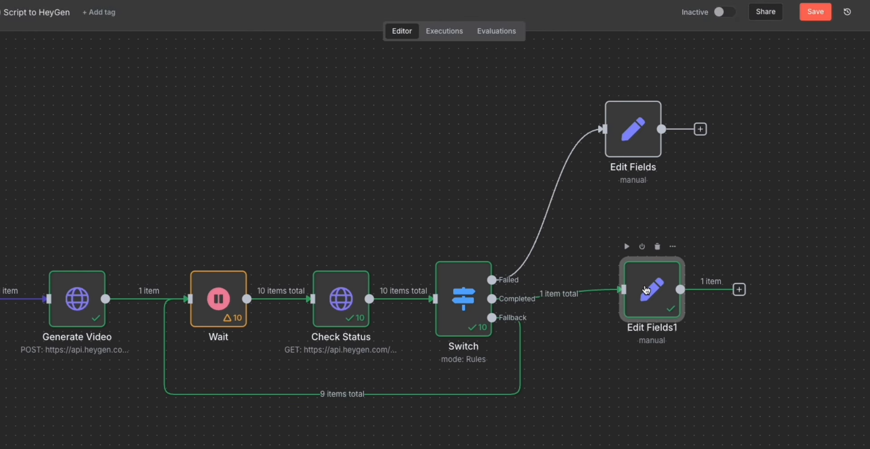
{"action": "double_click", "coordinate": [647, 290]}
{"action": "double_click", "coordinate": [435, 136]}
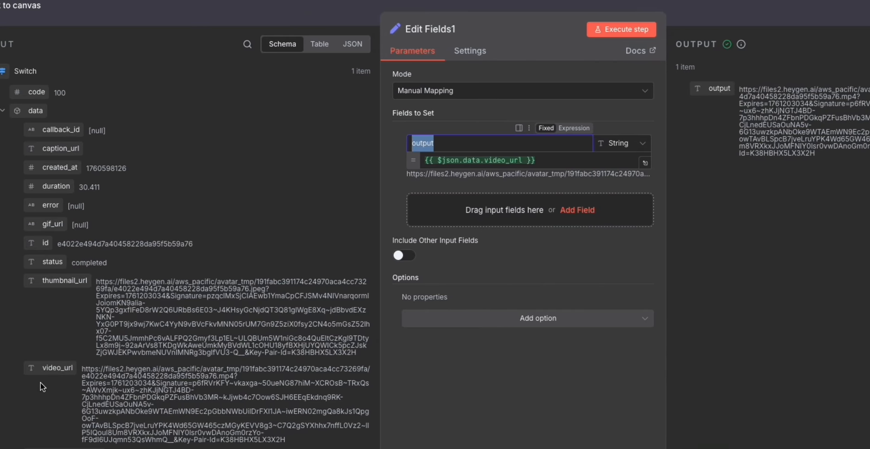
{"action": "left_click_drag", "start_coordinate": [58, 367], "coordinate": [99, 376]}
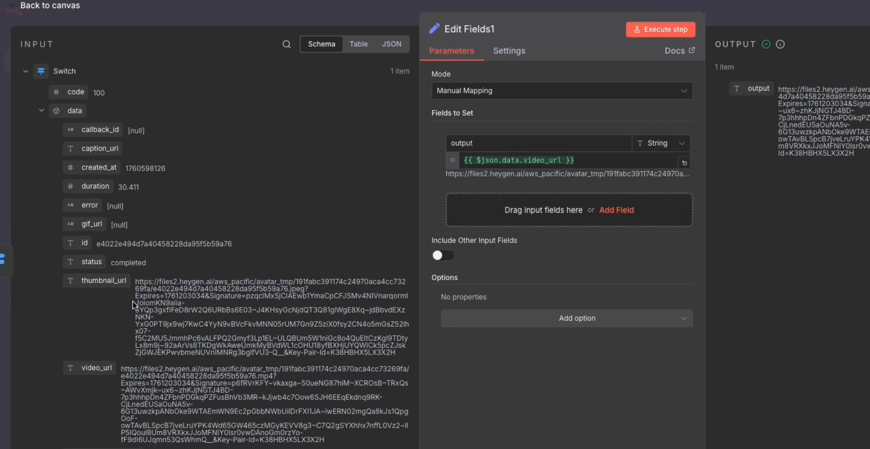
{"action": "left_click_drag", "start_coordinate": [110, 262], "coordinate": [153, 265]}
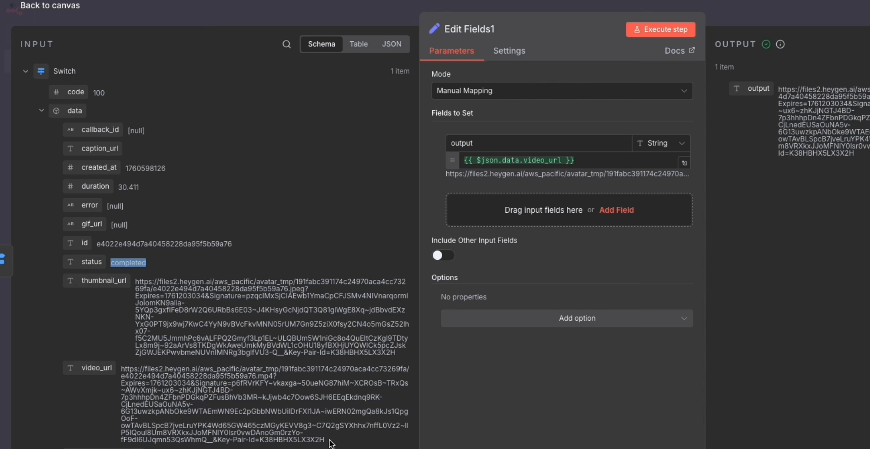
{"action": "left_click_drag", "start_coordinate": [331, 442], "coordinate": [184, 379]}
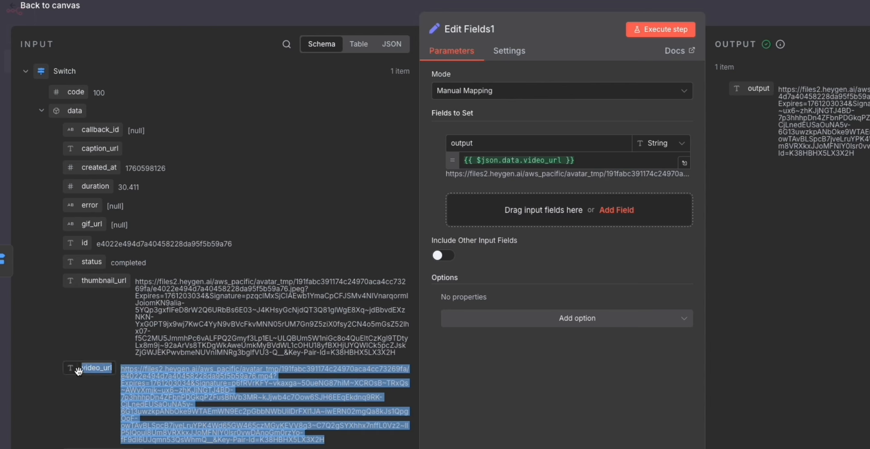
{"action": "left_click_drag", "start_coordinate": [79, 371], "coordinate": [89, 386]}
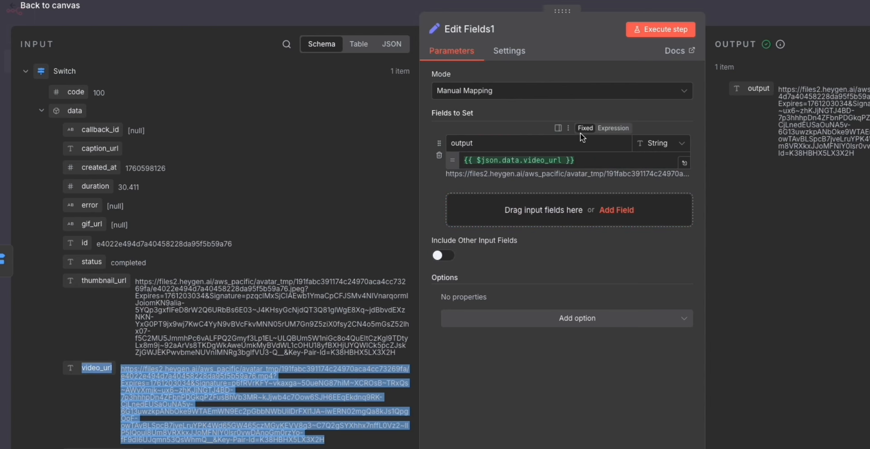
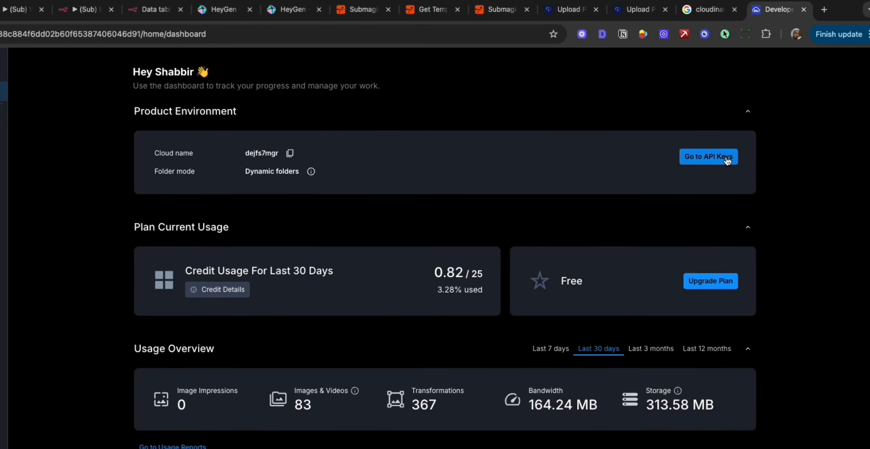
Open the API Keys page in Cloudinary, examine the cloud name and key columns, and return to the (Sub) Video to Submagic workflow.
{"action": "left_click", "coordinate": [723, 159]}
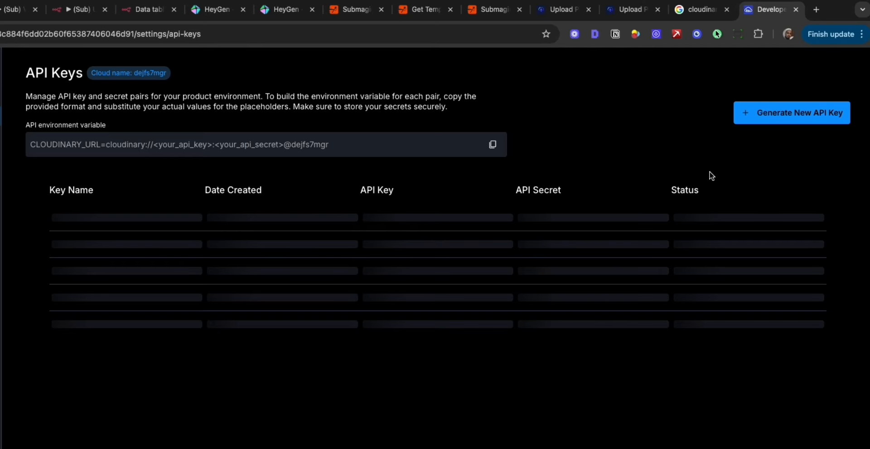
{"action": "left_click_drag", "start_coordinate": [136, 73], "coordinate": [166, 73]}
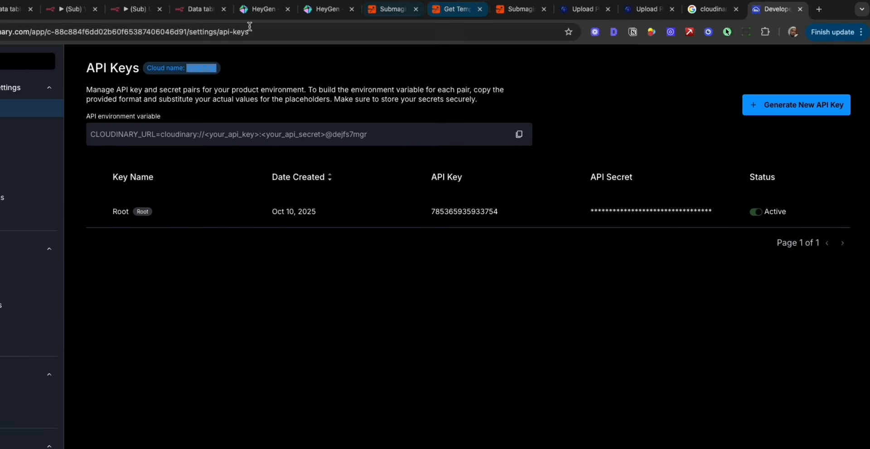
{"action": "left_click", "coordinate": [73, 10]}
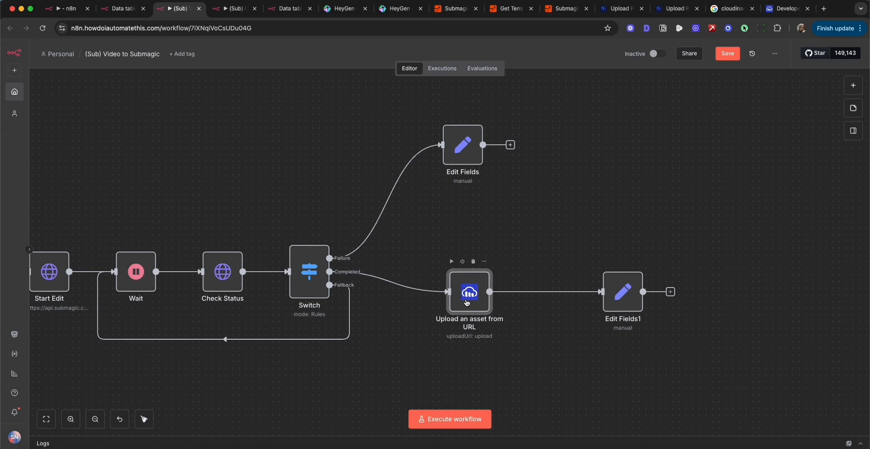
Search the node library for "clo" to find the Cloudinary node, and close the library without adding anything.
{"action": "left_click", "coordinate": [853, 86]}
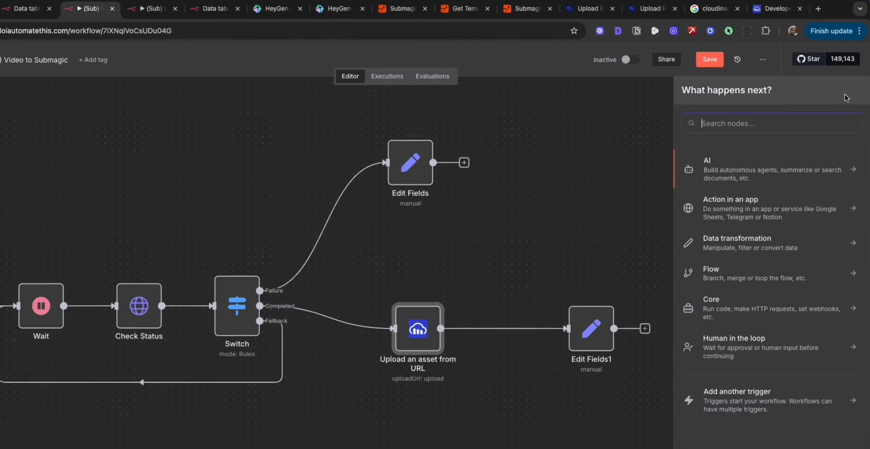
{"action": "type", "text": "clo"}
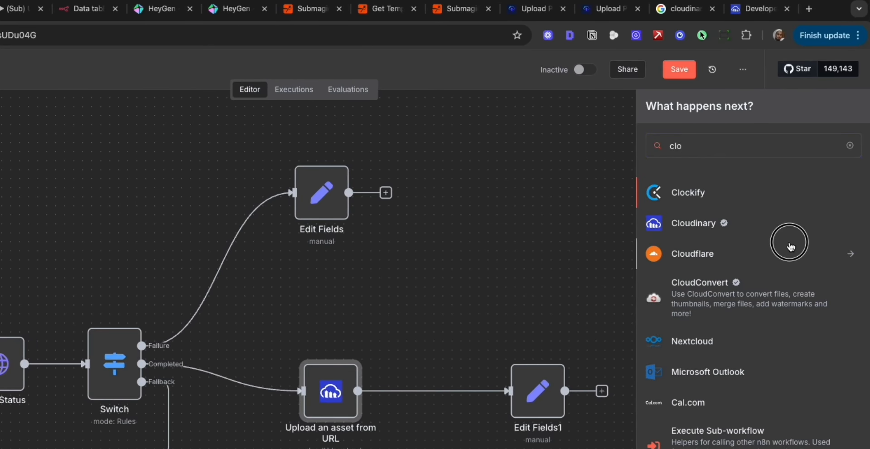
{"action": "left_click", "coordinate": [353, 272]}
Open the Upload an asset from URL node and examine its URL expression and its Resource Type options.
{"action": "double_click", "coordinate": [339, 396]}
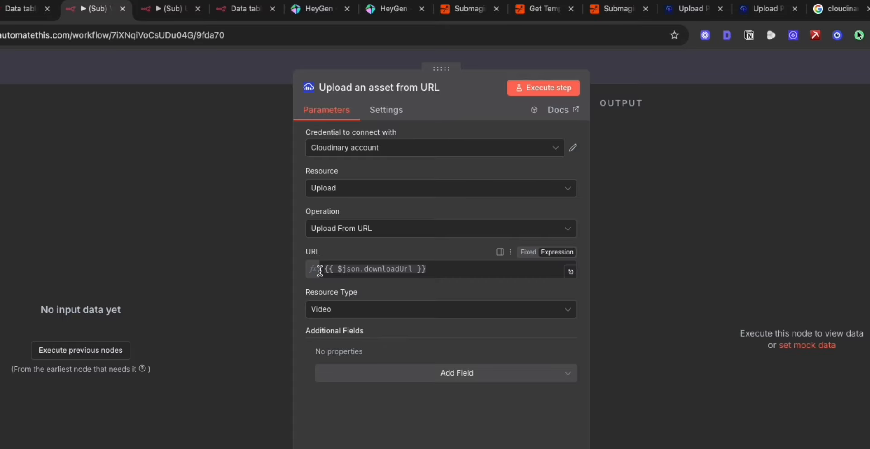
{"action": "left_click", "coordinate": [739, 70]}
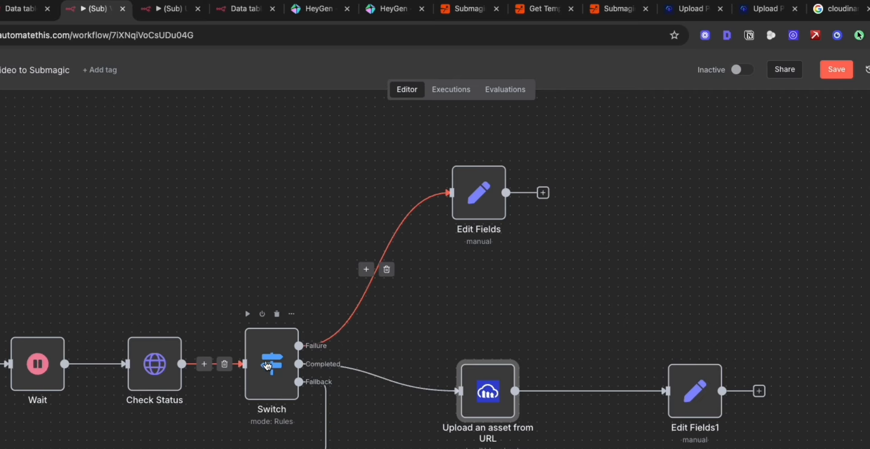
{"action": "double_click", "coordinate": [485, 393]}
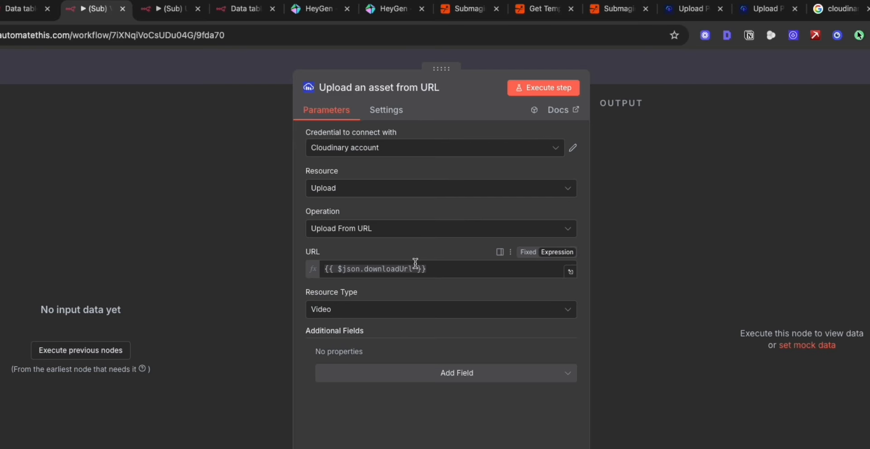
{"action": "left_click", "coordinate": [415, 263]}
{"action": "left_click_drag", "start_coordinate": [398, 268], "coordinate": [317, 268]}
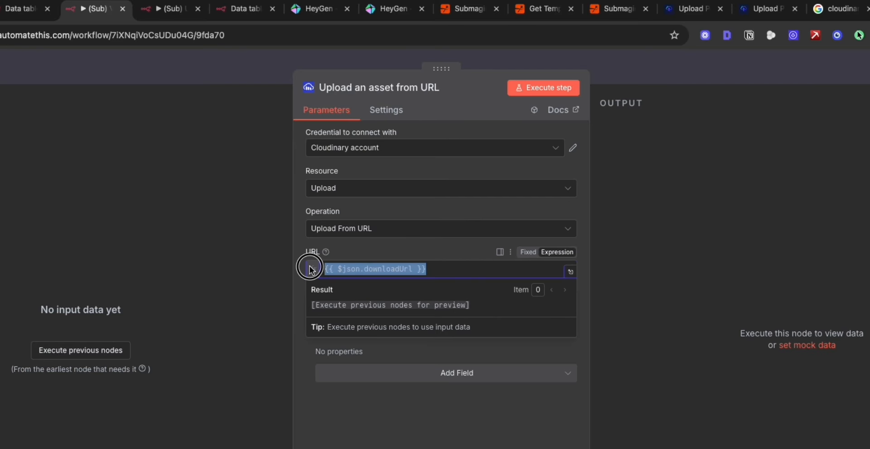
{"action": "left_click", "coordinate": [365, 249]}
{"action": "left_click", "coordinate": [335, 310]}
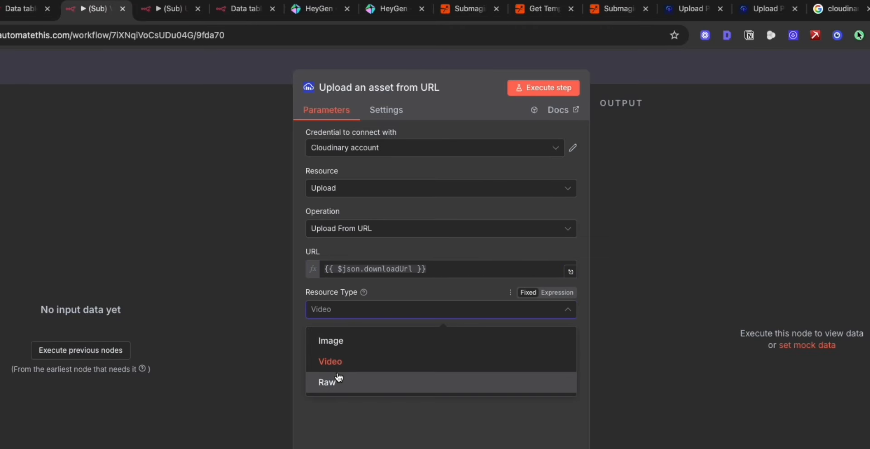
{"action": "left_click", "coordinate": [344, 431]}
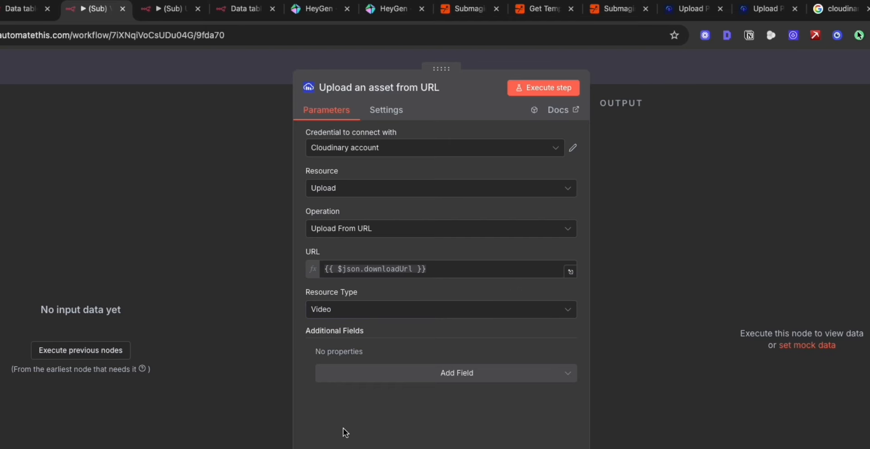
Open the Cloudinary account credential and examine its Cloud Name, API Key and API Secret fields.
{"action": "left_click", "coordinate": [552, 152]}
{"action": "left_click", "coordinate": [573, 148]}
{"action": "left_click", "coordinate": [269, 243]}
{"action": "left_click_drag", "start_coordinate": [270, 242], "coordinate": [194, 239]}
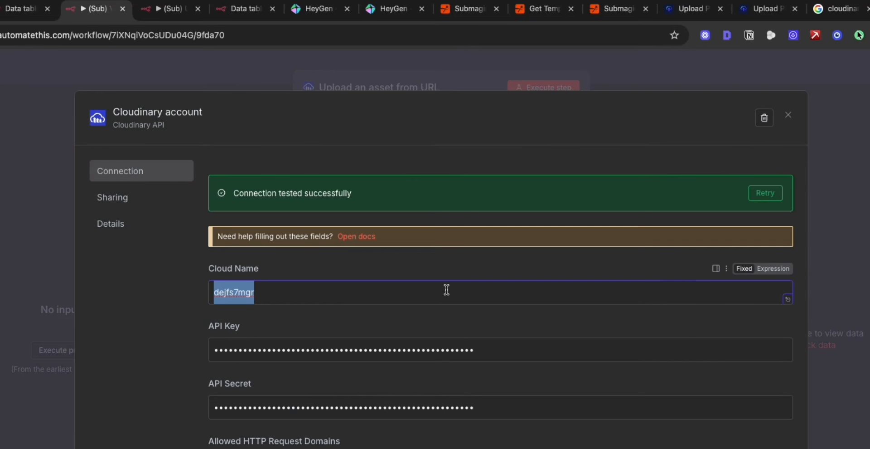
{"action": "left_click_drag", "start_coordinate": [518, 278], "coordinate": [170, 281]}
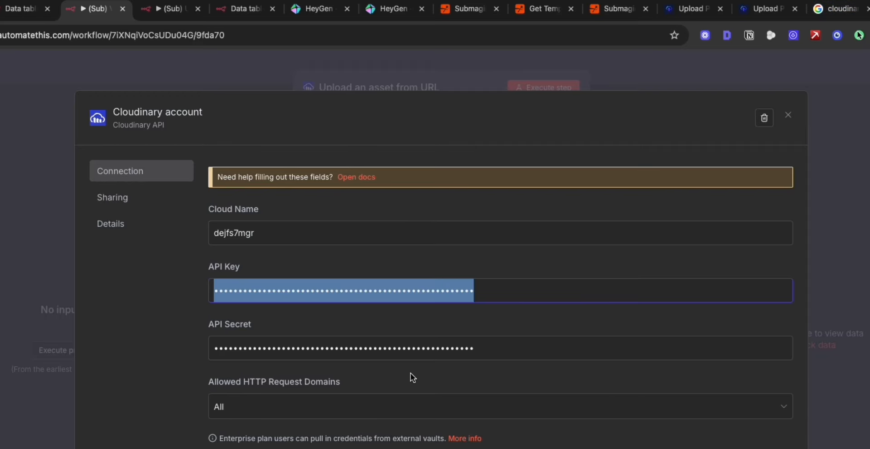
{"action": "left_click_drag", "start_coordinate": [520, 348], "coordinate": [135, 331]}
Compare the credential with Cloudinary's API Keys page, examine its connection test result in n8n, and close the credential and the node.
{"action": "left_click", "coordinate": [770, 8]}
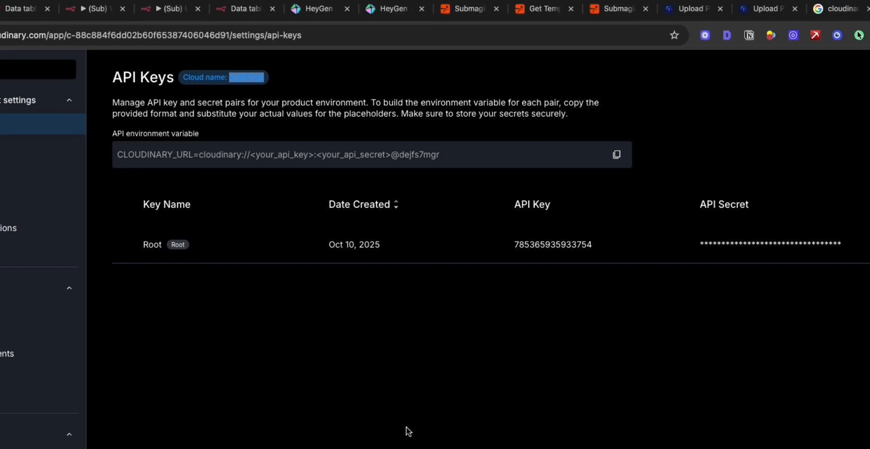
{"action": "left_click_drag", "start_coordinate": [113, 77], "coordinate": [842, 244]}
{"action": "left_click", "coordinate": [765, 354]}
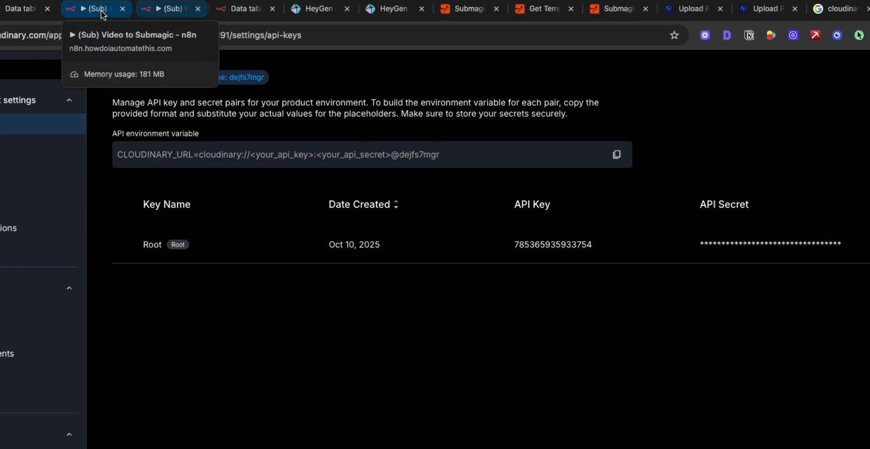
{"action": "left_click", "coordinate": [93, 9]}
{"action": "left_click_drag", "start_coordinate": [220, 193], "coordinate": [355, 193]}
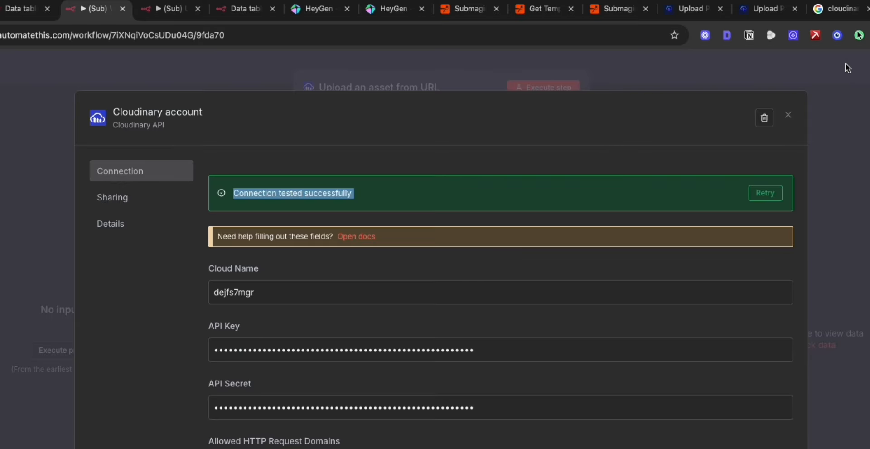
{"action": "left_click", "coordinate": [789, 117]}
{"action": "left_click", "coordinate": [789, 71]}
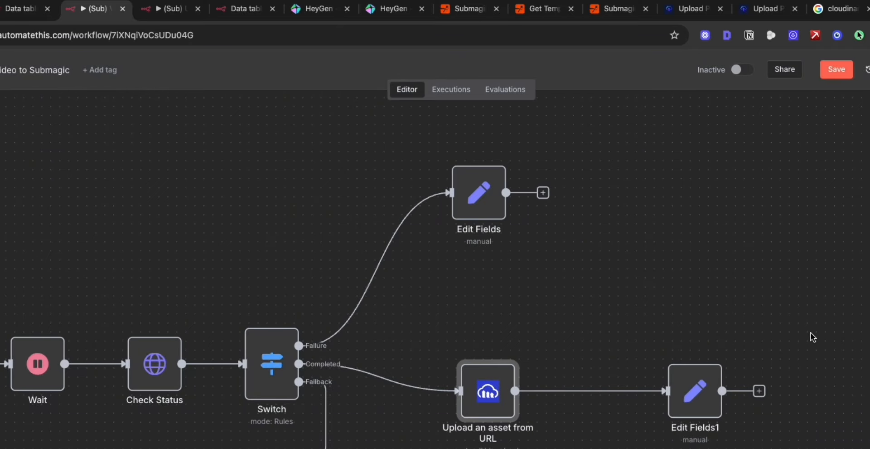
Move Edit Fields1 closer to the Upload an asset from URL node, open it to examine its output field, and close it.
{"action": "double_click", "coordinate": [595, 382]}
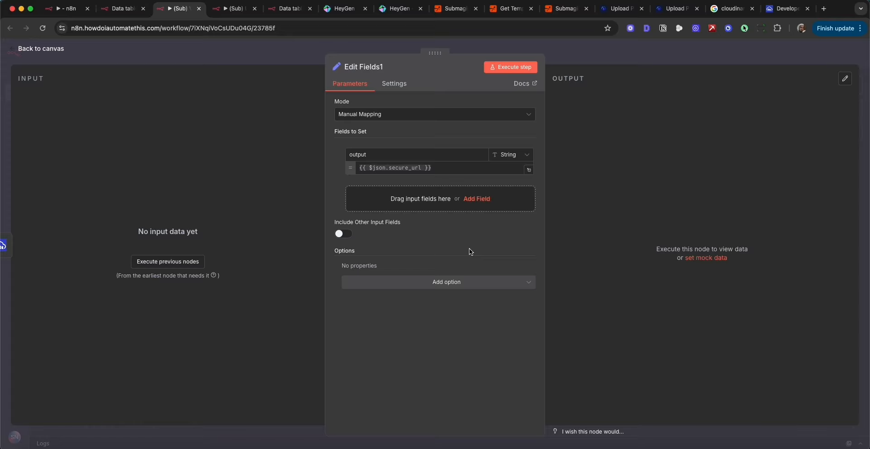
{"action": "key", "text": "Escape"}
{"action": "scroll", "coordinate": [573, 303], "scroll_direction": "up", "scroll_amount": 2}
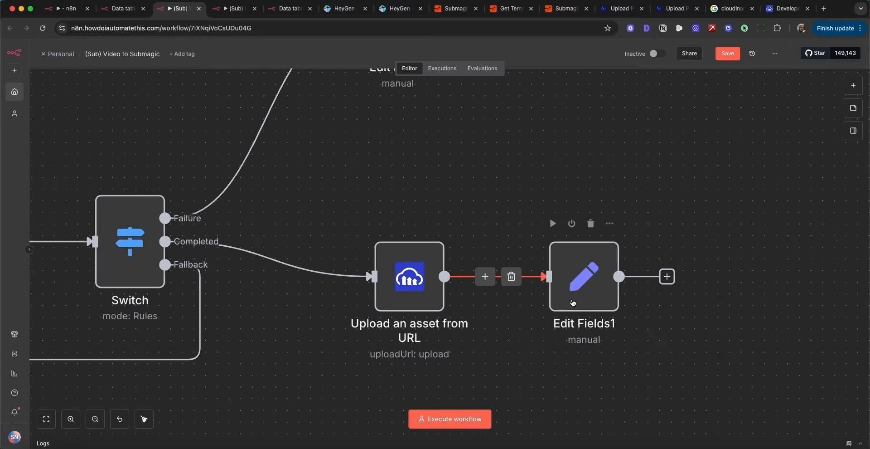
{"action": "double_click", "coordinate": [573, 303]}
{"action": "left_click_drag", "start_coordinate": [441, 168], "coordinate": [347, 170]}
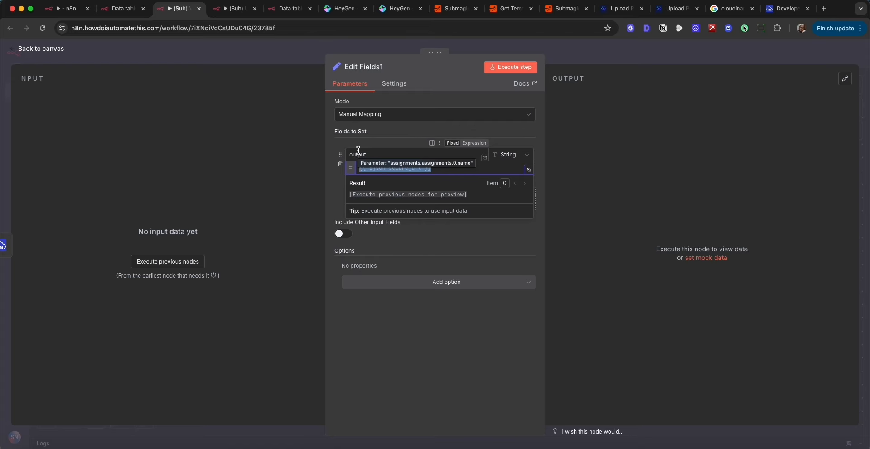
{"action": "left_click", "coordinate": [552, 47]}
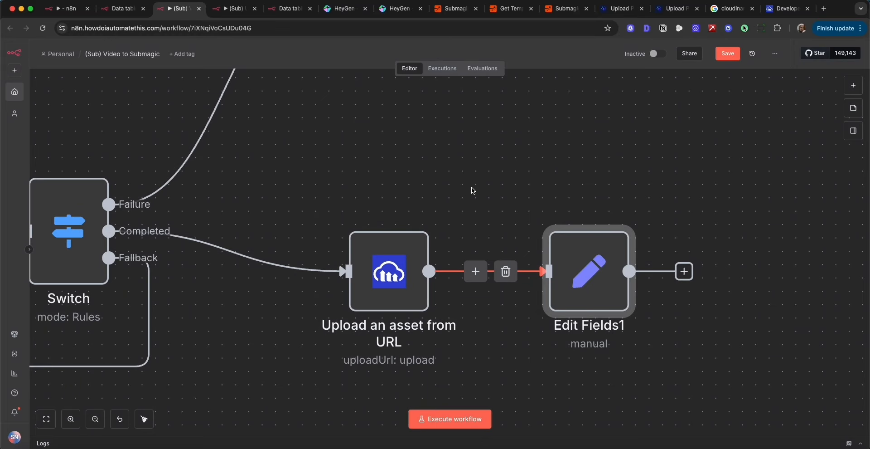
Reopen Edit Fields1 to examine the secure_url expression in its output value, and close the node.
{"action": "scroll", "coordinate": [506, 185], "scroll_direction": "down", "scroll_amount": 5}
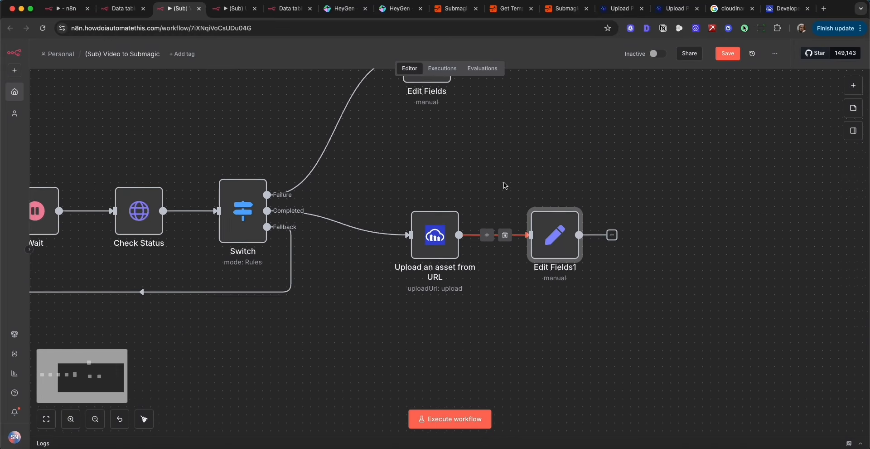
{"action": "double_click", "coordinate": [552, 224]}
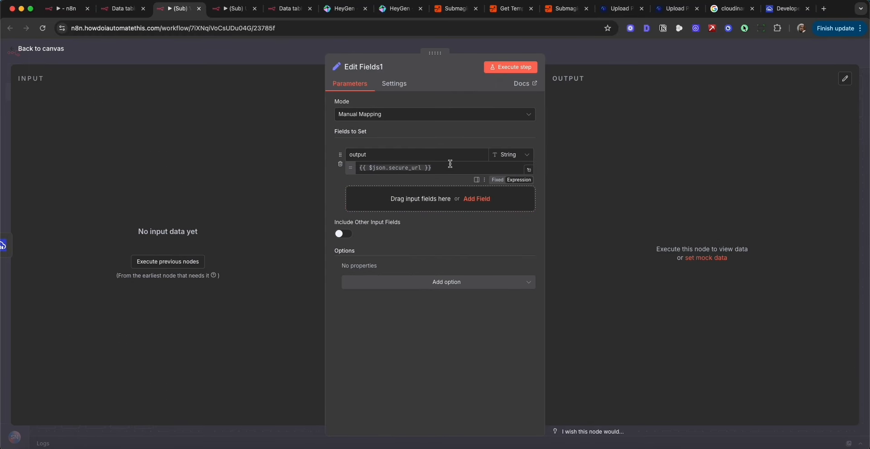
{"action": "left_click_drag", "start_coordinate": [450, 166], "coordinate": [352, 166]}
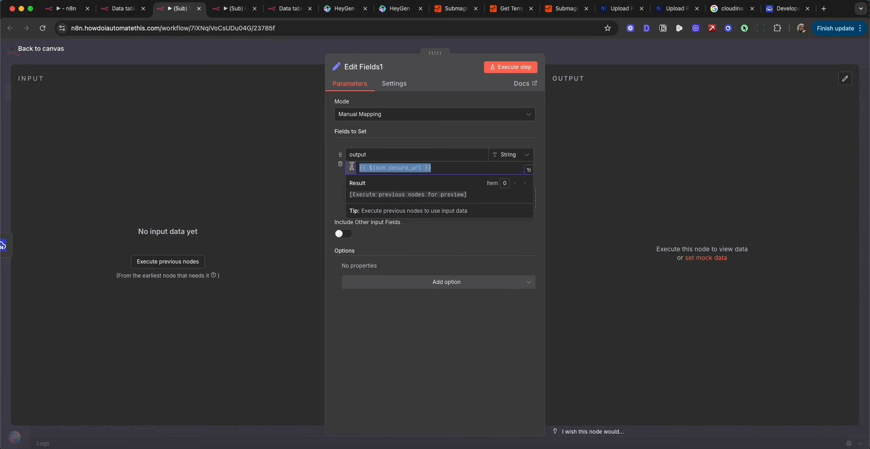
{"action": "left_click", "coordinate": [656, 58]}
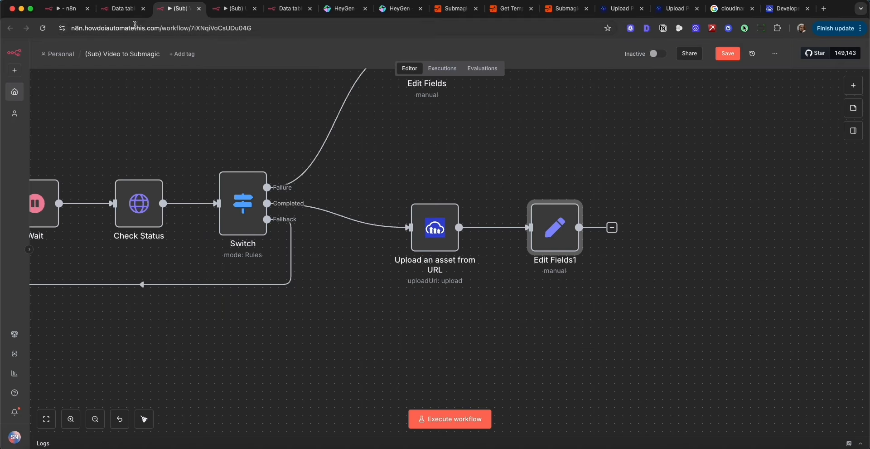
In Short Form Machine, link Start Video Edit to (Sub) Video to Submagic, let the model define URL, and shift Upload post slightly.
{"action": "left_click", "coordinate": [61, 14]}
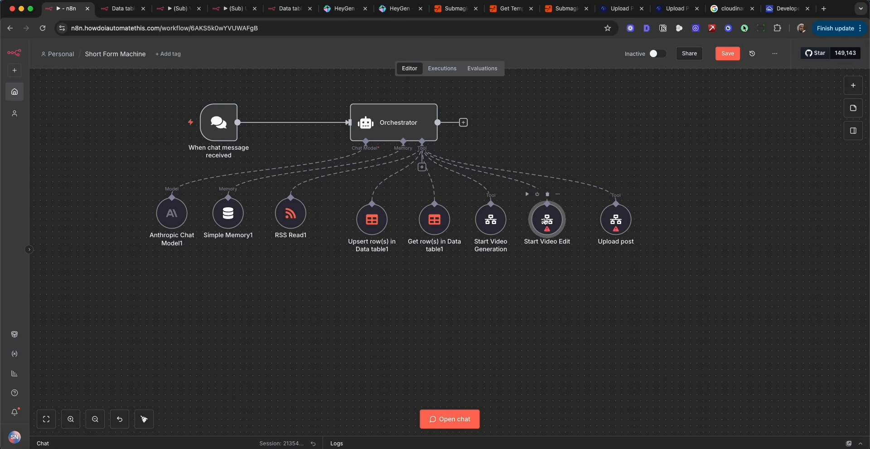
{"action": "double_click", "coordinate": [546, 221]}
{"action": "left_click", "coordinate": [414, 261]}
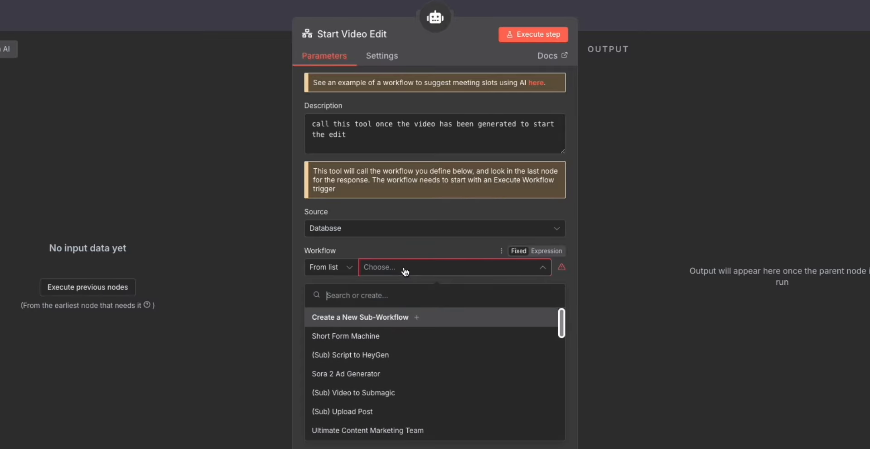
{"action": "left_click", "coordinate": [381, 394]}
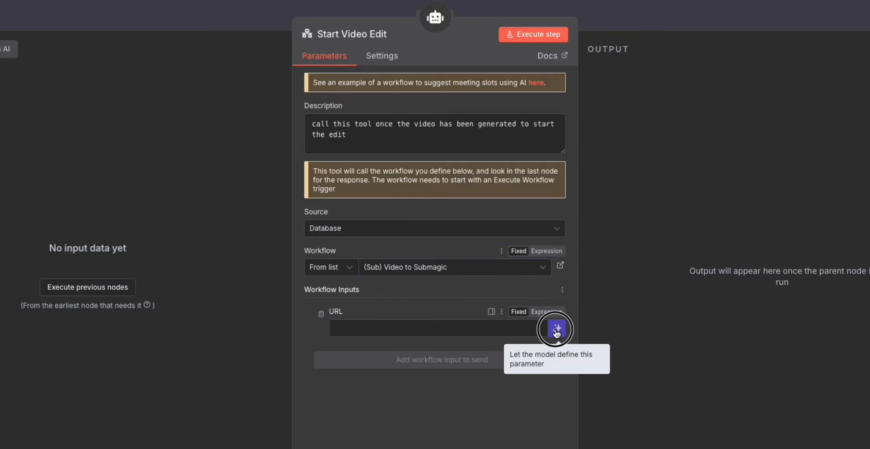
{"action": "left_click", "coordinate": [558, 328]}
{"action": "left_click", "coordinate": [659, 17]}
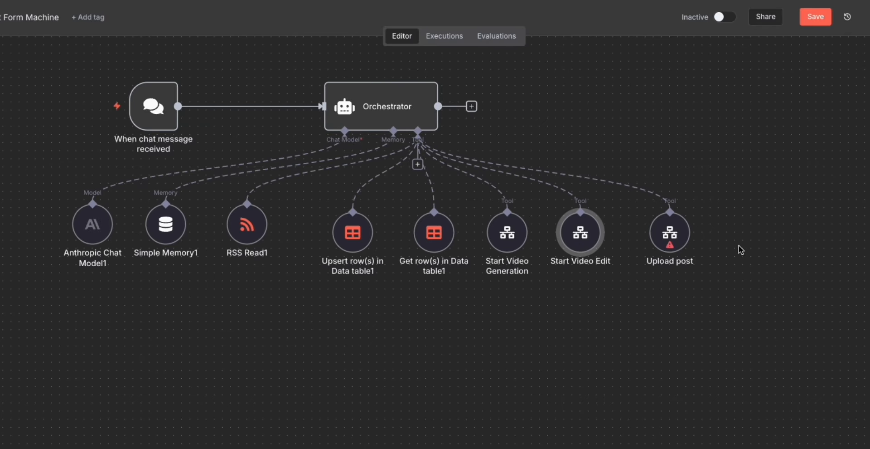
{"action": "mouse_move", "coordinate": [675, 231]}
{"action": "left_mouse_down"}
{"action": "mouse_move", "coordinate": [707, 231]}
{"action": "mouse_move", "coordinate": [658, 232]}
{"action": "left_mouse_up"}
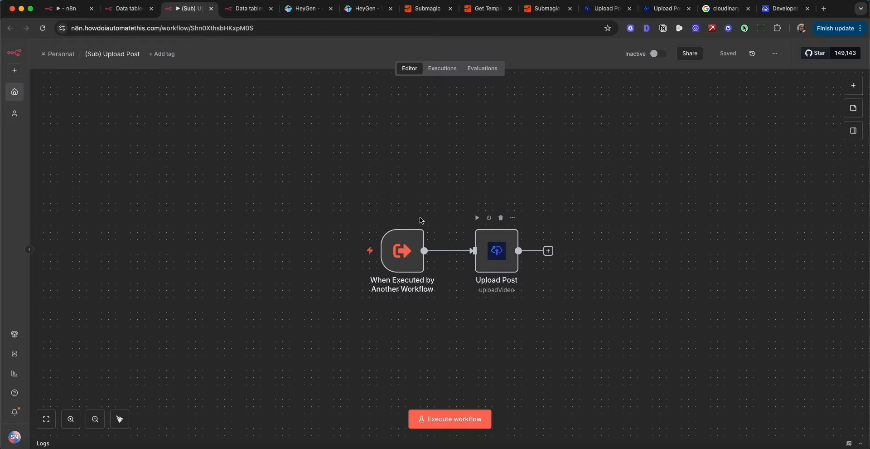
Shift the When Executed by Another Workflow trigger away from Upload Post, examine its URL, youtube_title and ig_caption input fields, and close it.
{"action": "left_click_drag", "start_coordinate": [333, 173], "coordinate": [600, 329]}
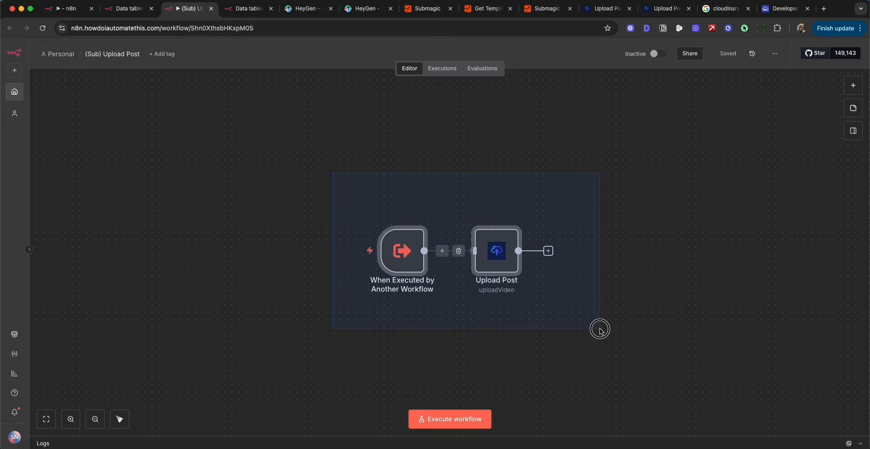
{"action": "left_click_drag", "start_coordinate": [410, 243], "coordinate": [389, 243]}
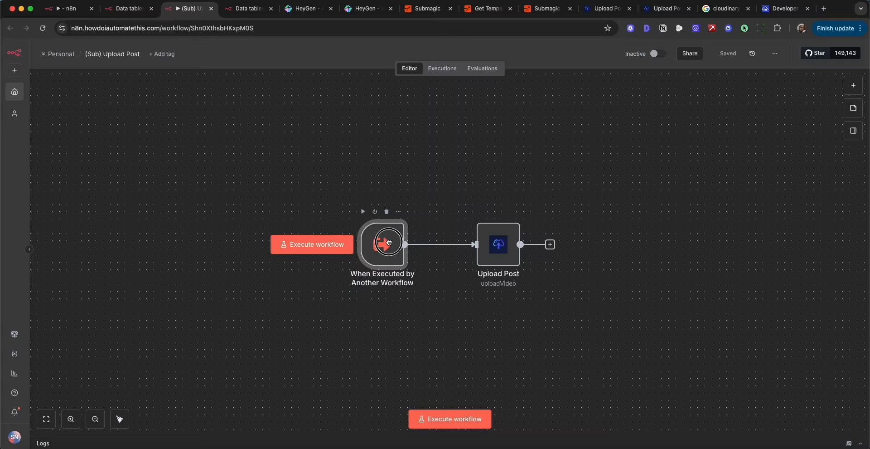
{"action": "double_click", "coordinate": [389, 242]}
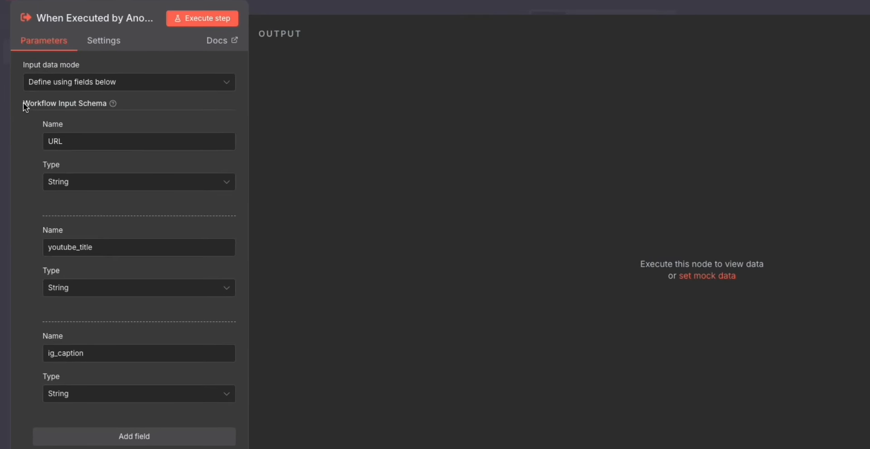
{"action": "left_click_drag", "start_coordinate": [25, 107], "coordinate": [125, 112]}
{"action": "double_click", "coordinate": [59, 141]}
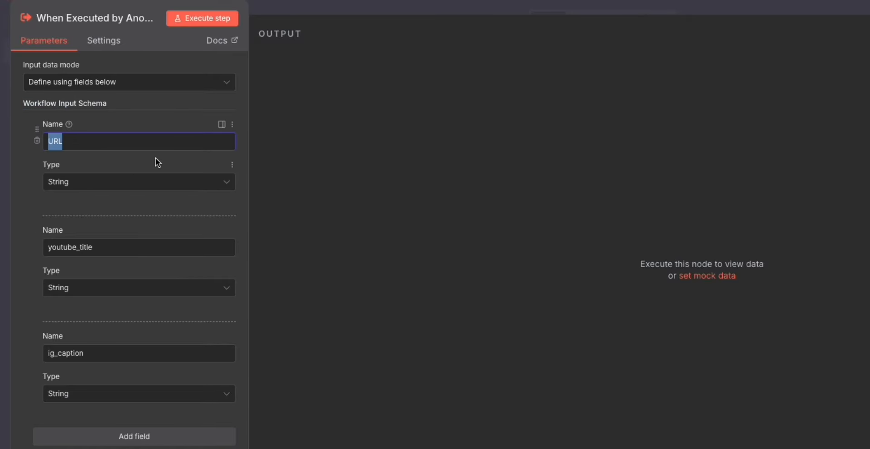
{"action": "double_click", "coordinate": [93, 247]}
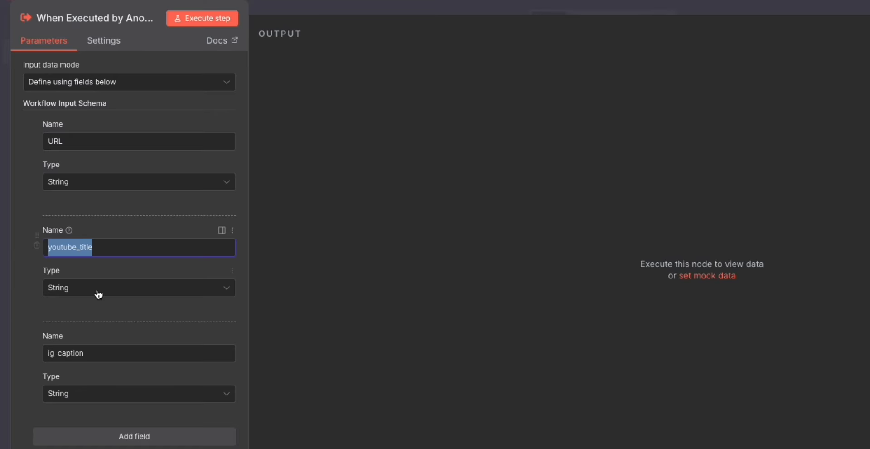
{"action": "double_click", "coordinate": [80, 353]}
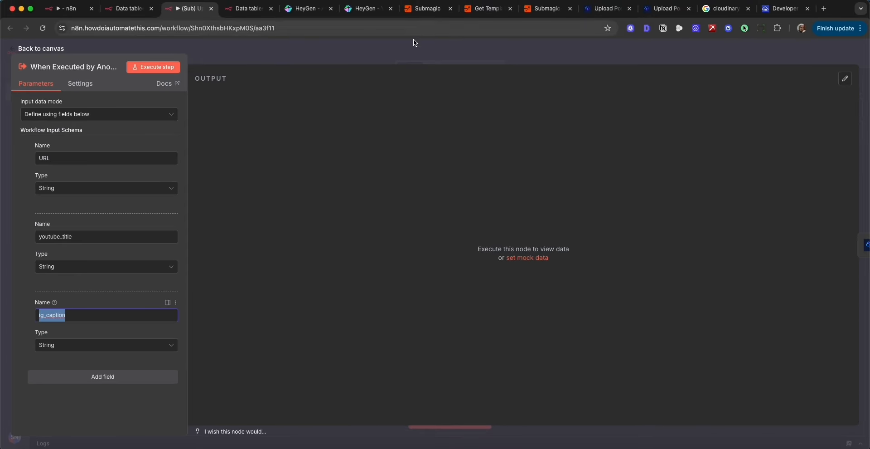
{"action": "left_click", "coordinate": [413, 45]}
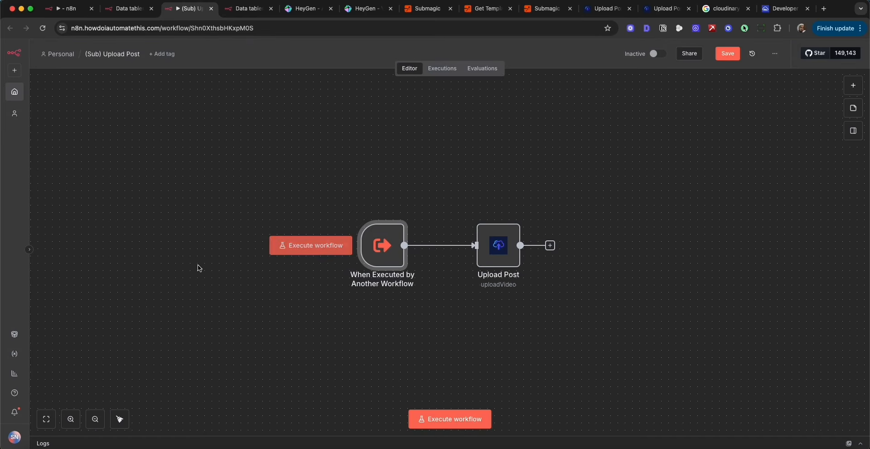
Save the workflow while leaving for the settings, examine the n8n-nodes-upload-post package among the community nodes, and return to the workflow.
{"action": "left_click", "coordinate": [16, 438]}
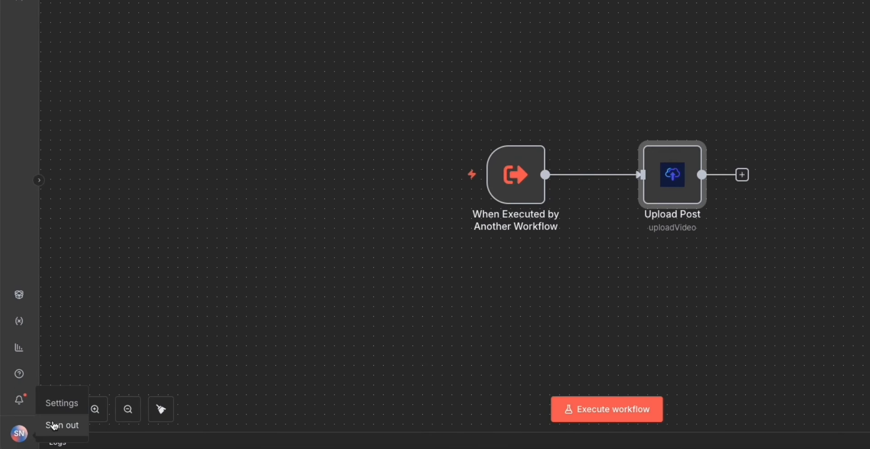
{"action": "left_click", "coordinate": [66, 411]}
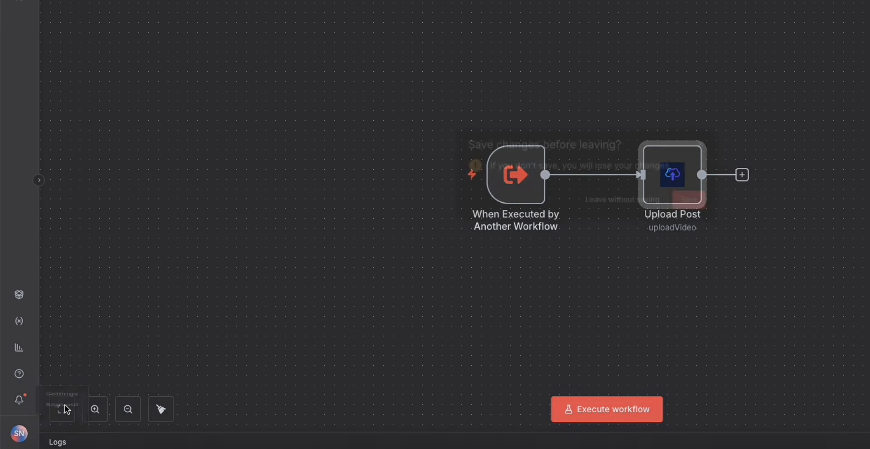
{"action": "left_click", "coordinate": [688, 198]}
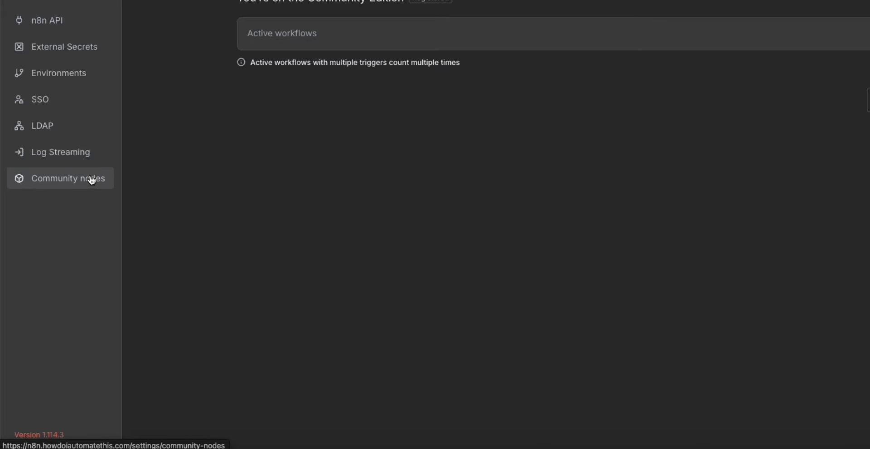
{"action": "left_click", "coordinate": [92, 180]}
{"action": "left_click_drag", "start_coordinate": [359, 308], "coordinate": [247, 310]}
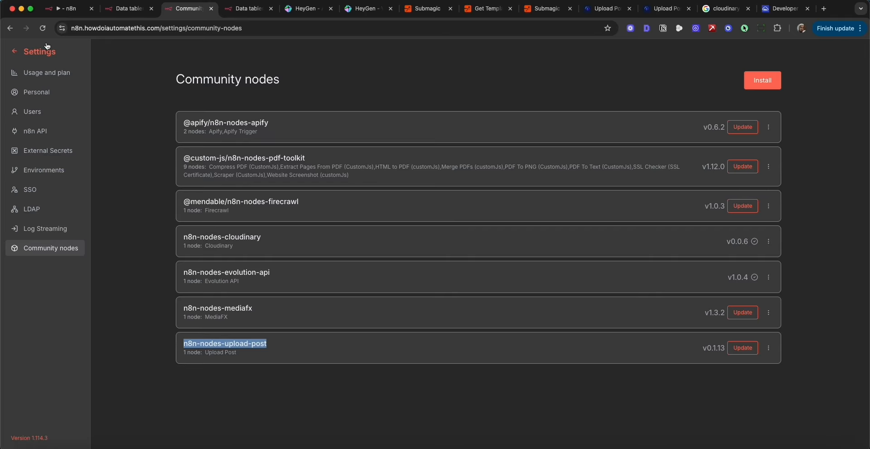
{"action": "left_click", "coordinate": [27, 29]}
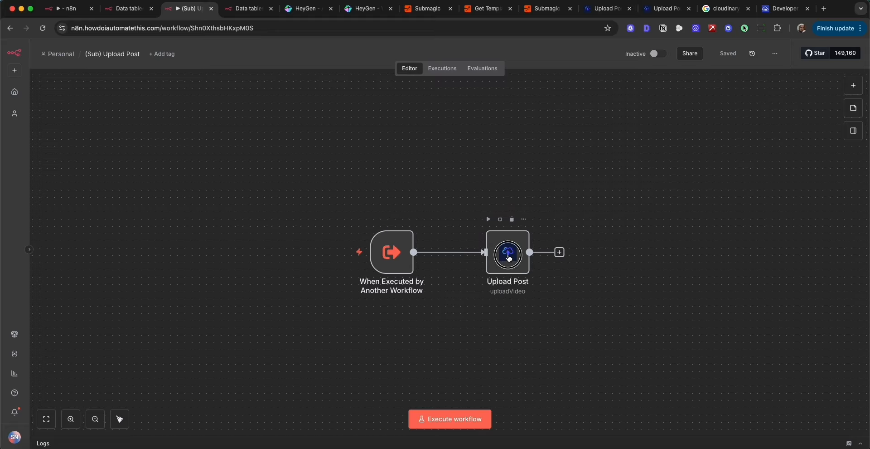
Move the Upload Post node closer to the trigger and open it to examine its credential and operation.
{"action": "left_click_drag", "start_coordinate": [507, 253], "coordinate": [481, 253]}
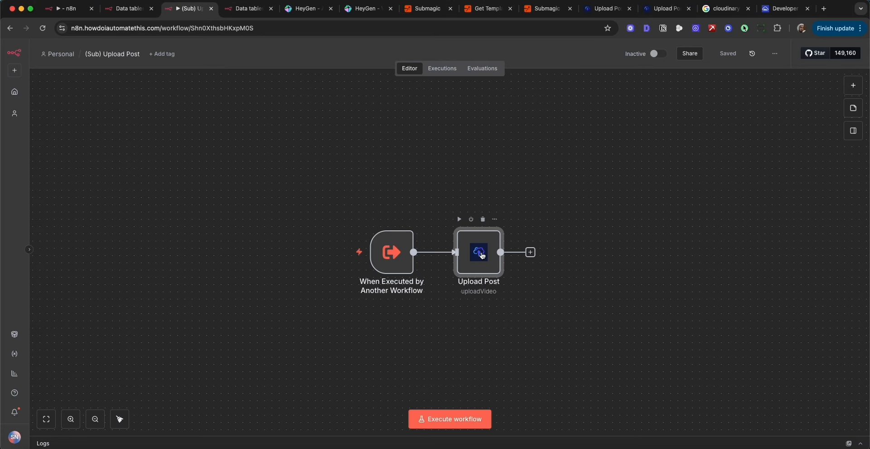
{"action": "double_click", "coordinate": [479, 258]}
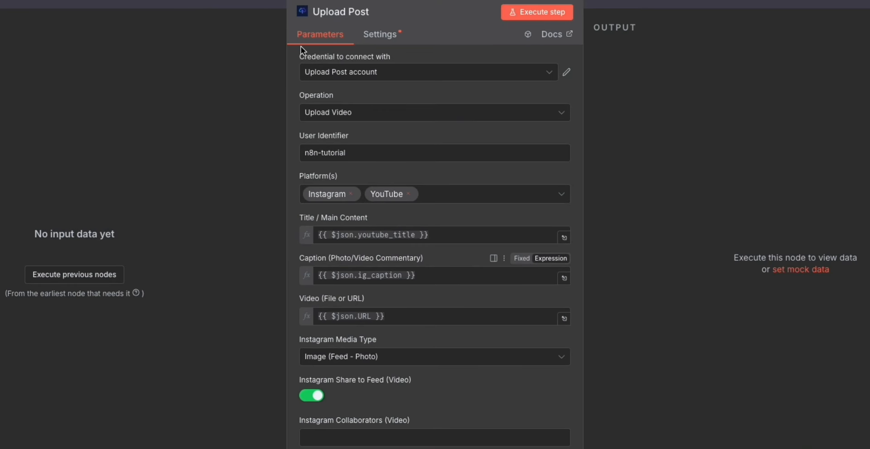
{"action": "left_click", "coordinate": [347, 74]}
{"action": "left_click", "coordinate": [348, 114]}
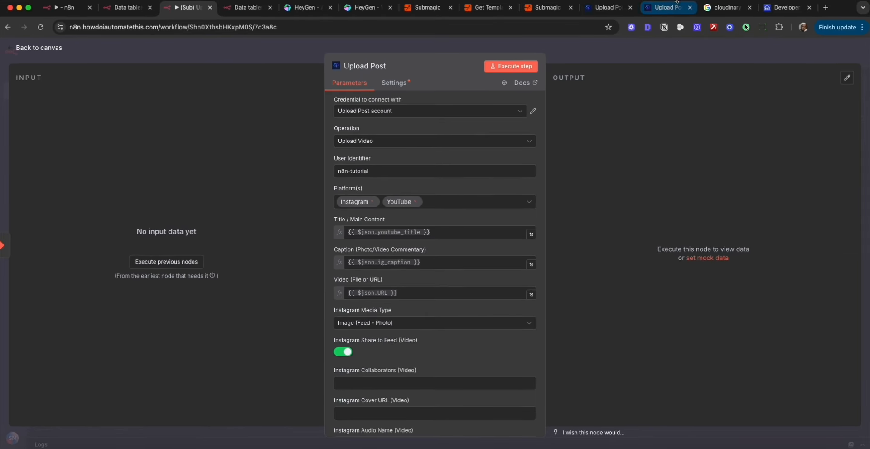
Switch to the Upload-Post site and examine the Basic plan's price and upload allowance on the pricing page.
{"action": "left_click", "coordinate": [677, 4]}
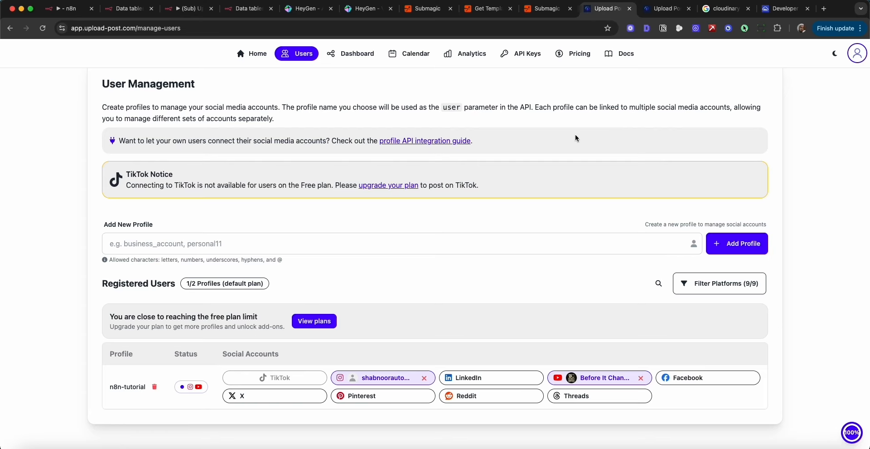
{"action": "left_click", "coordinate": [664, 8]}
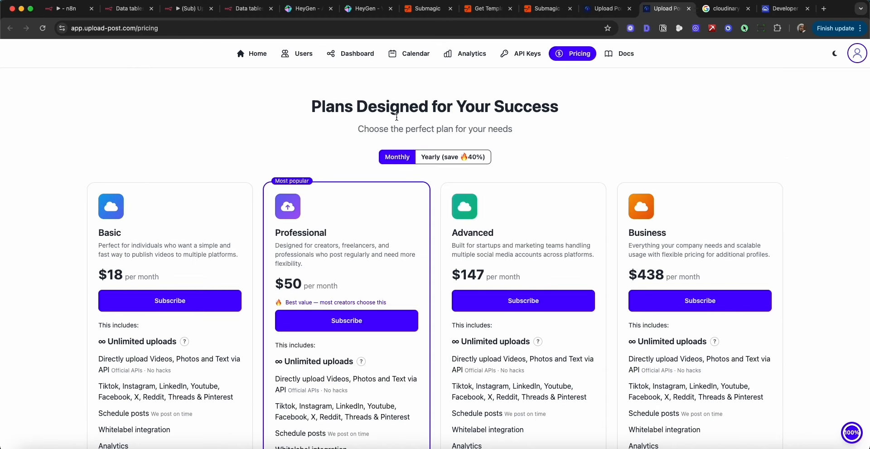
{"action": "scroll", "coordinate": [128, 239], "scroll_direction": "down", "scroll_amount": 4}
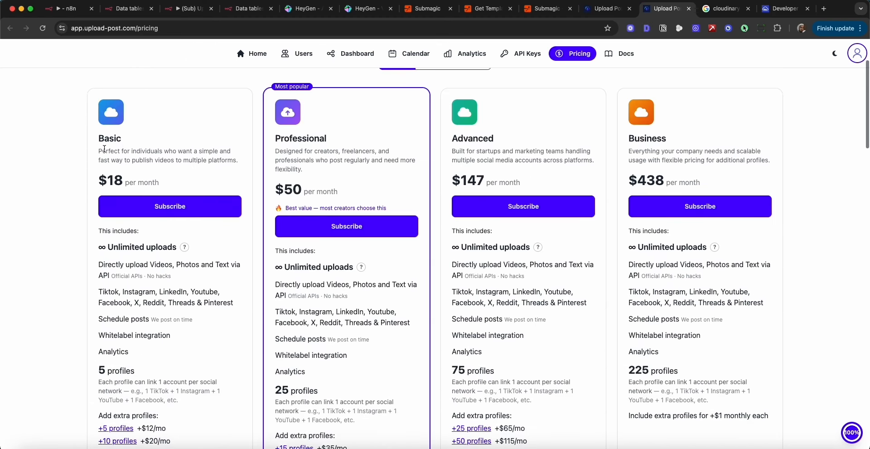
{"action": "left_click_drag", "start_coordinate": [97, 129], "coordinate": [171, 187]}
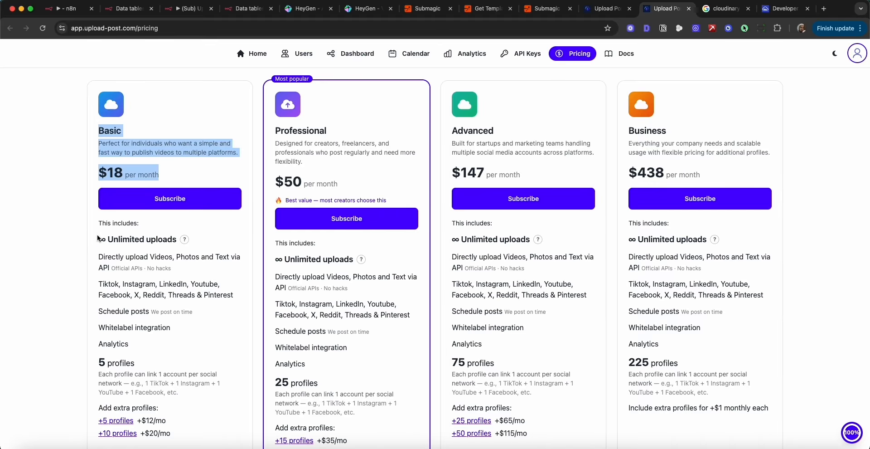
{"action": "left_click_drag", "start_coordinate": [98, 239], "coordinate": [175, 239]}
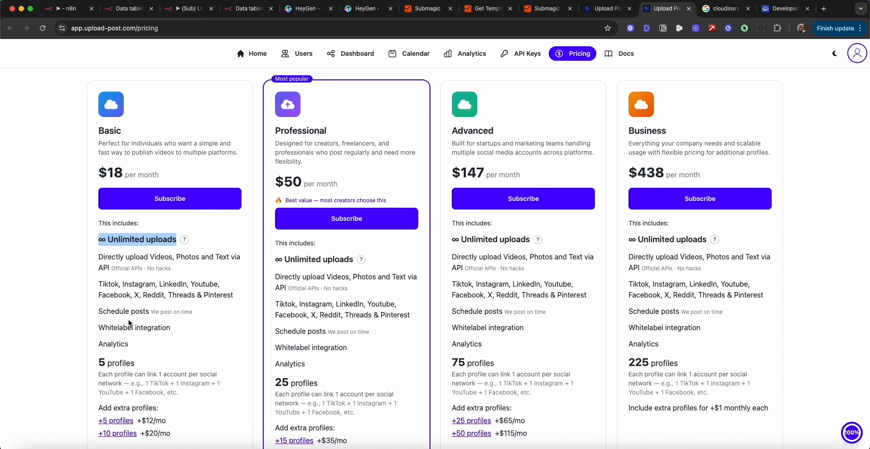
On Upload-Post's User Management page, add a new profile named test-test and dismiss the confirmation.
{"action": "left_click", "coordinate": [607, 9]}
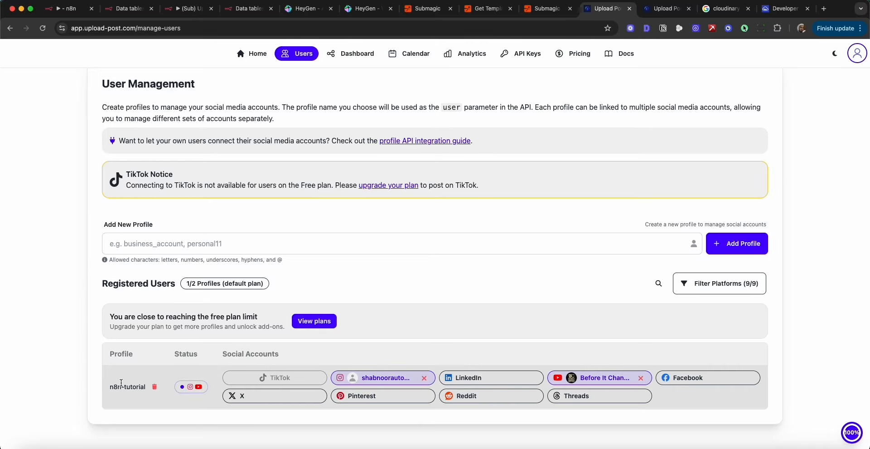
{"action": "left_click_drag", "start_coordinate": [110, 389], "coordinate": [103, 324]}
{"action": "left_click", "coordinate": [170, 237]}
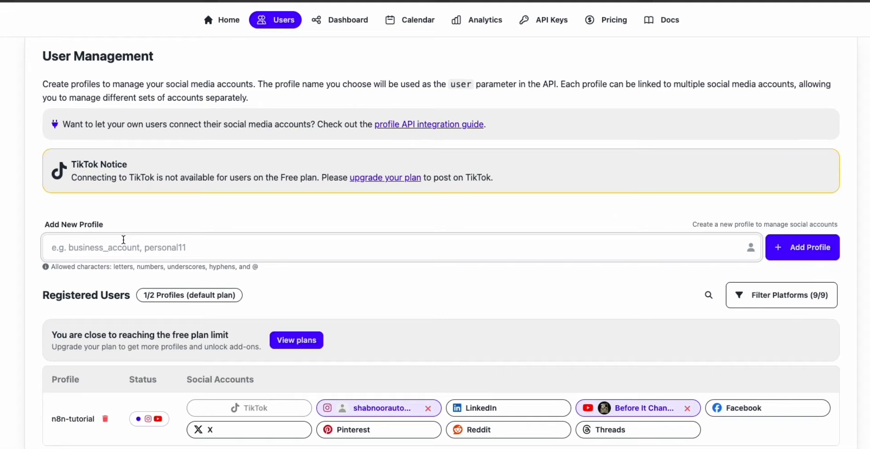
{"action": "type", "text": "test test"}
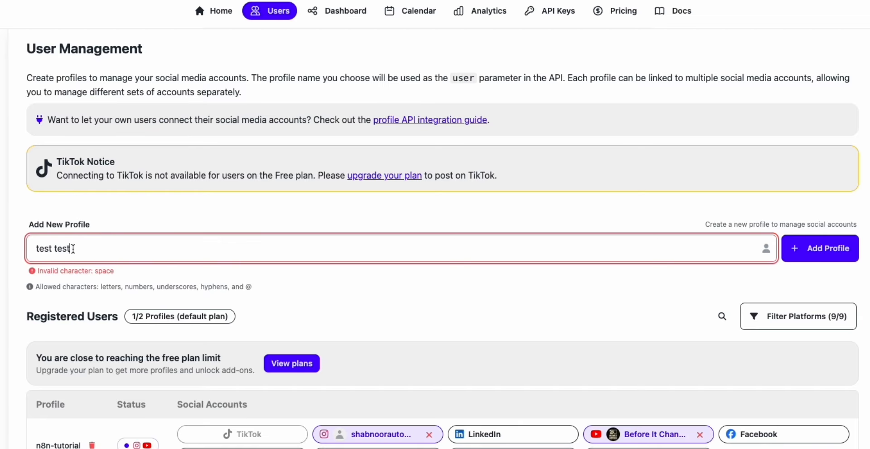
{"action": "left_click", "coordinate": [52, 248]}
{"action": "key", "text": "BackSpace"}
{"action": "type", "text": "-"}
{"action": "left_click", "coordinate": [812, 257]}
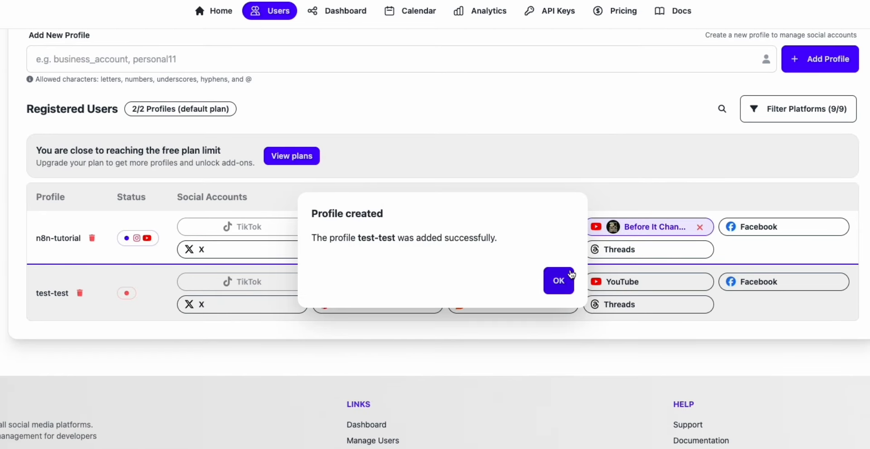
{"action": "left_click", "coordinate": [550, 283]}
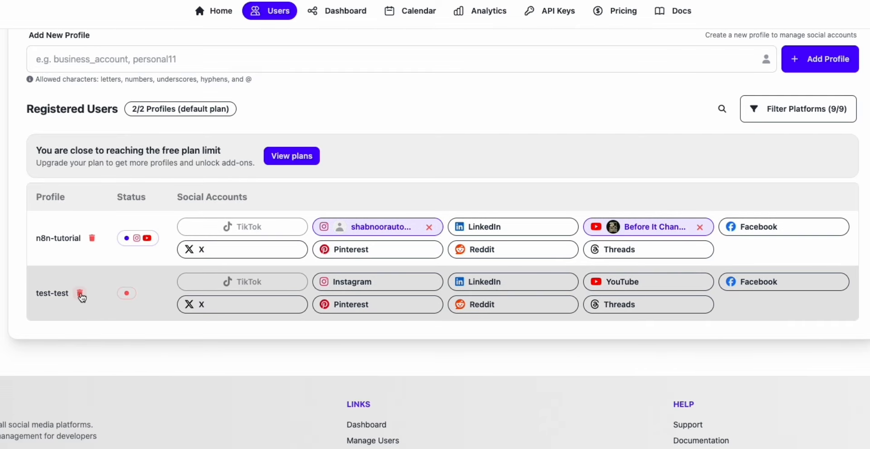
Delete the test-test profile from the registered users and confirm the deletion.
{"action": "left_click", "coordinate": [80, 293]}
{"action": "left_click", "coordinate": [490, 289]}
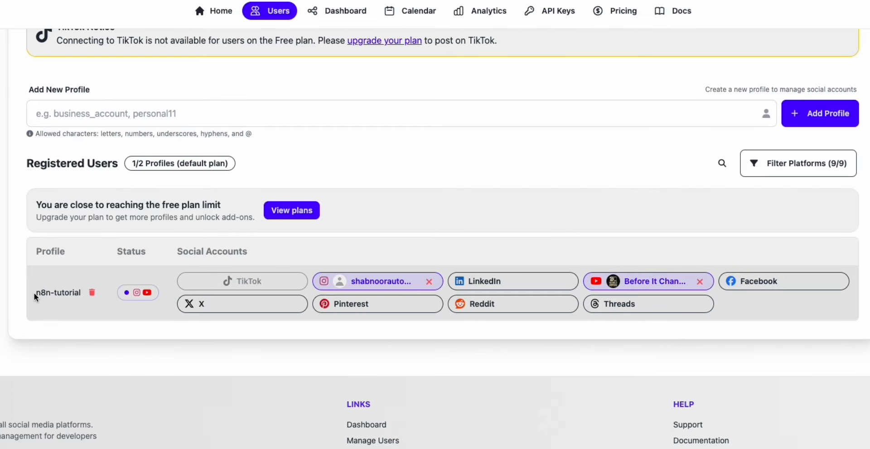
Compare the n8n-tutorial profile name on Upload-Post with the User Identifier in n8n's Upload Post node.
{"action": "left_click_drag", "start_coordinate": [35, 293], "coordinate": [81, 292]}
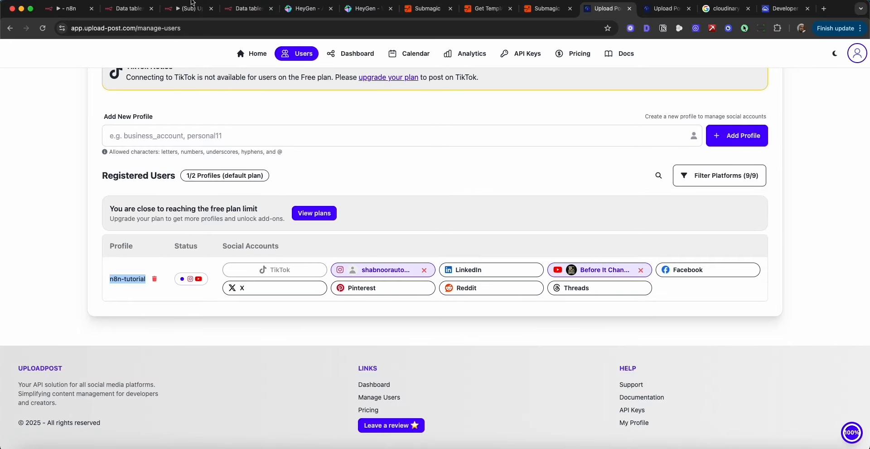
{"action": "left_click", "coordinate": [190, 12]}
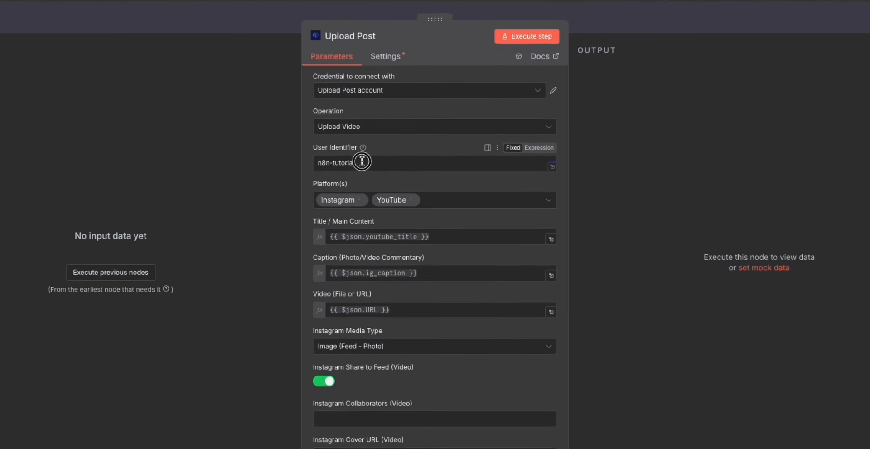
{"action": "left_click_drag", "start_coordinate": [369, 171], "coordinate": [388, 189]}
Add LinkedIn, TikTok and Threads to the Upload Post node's target platforms.
{"action": "left_click", "coordinate": [471, 197]}
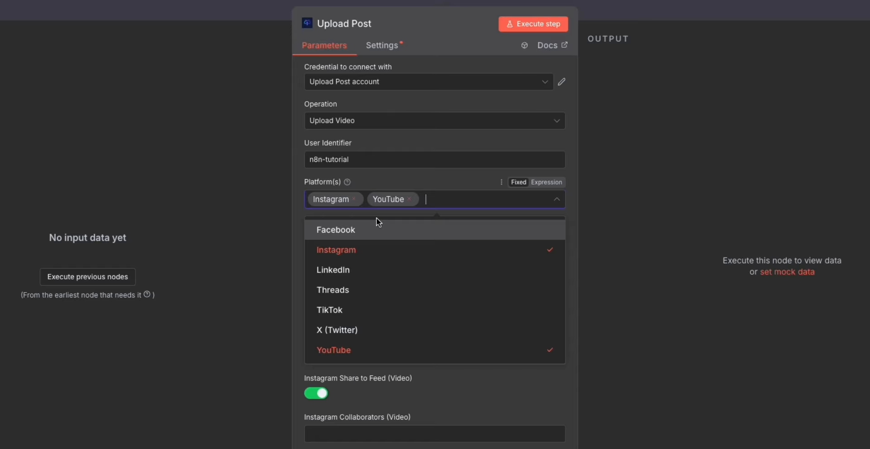
{"action": "left_click", "coordinate": [360, 271]}
{"action": "left_click", "coordinate": [358, 309]}
{"action": "left_click", "coordinate": [357, 291]}
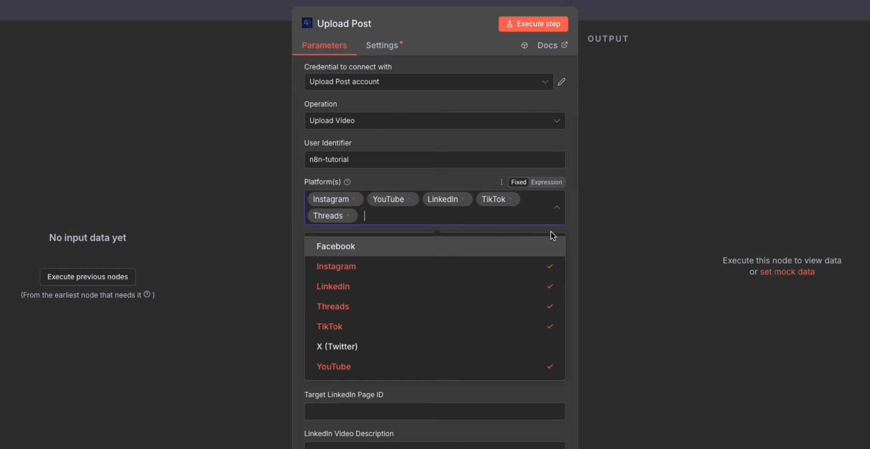
Remove LinkedIn, Threads and TikTok from the node's platforms, keeping only Instagram and YouTube.
{"action": "left_click", "coordinate": [463, 199]}
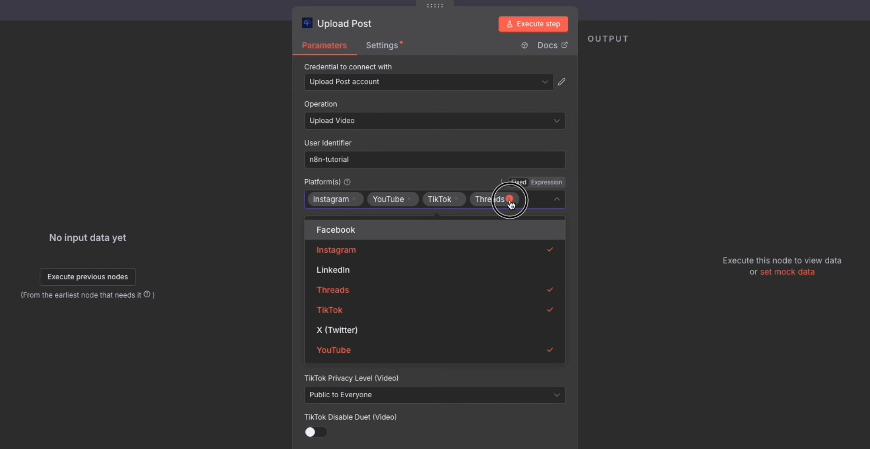
{"action": "left_click", "coordinate": [510, 200]}
{"action": "left_click", "coordinate": [457, 199]}
{"action": "left_click", "coordinate": [274, 194]}
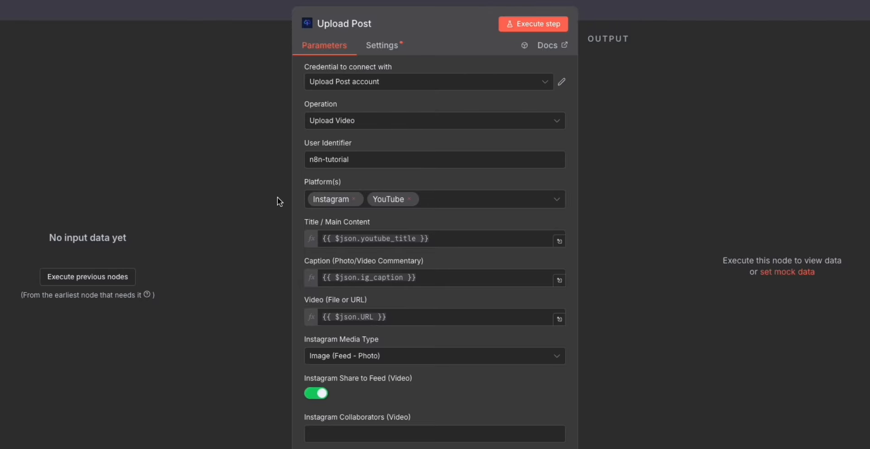
Examine the youtube_title expression in Title / Main Content and the ig_caption expression in the Caption field.
{"action": "left_click_drag", "start_coordinate": [308, 221], "coordinate": [324, 230]}
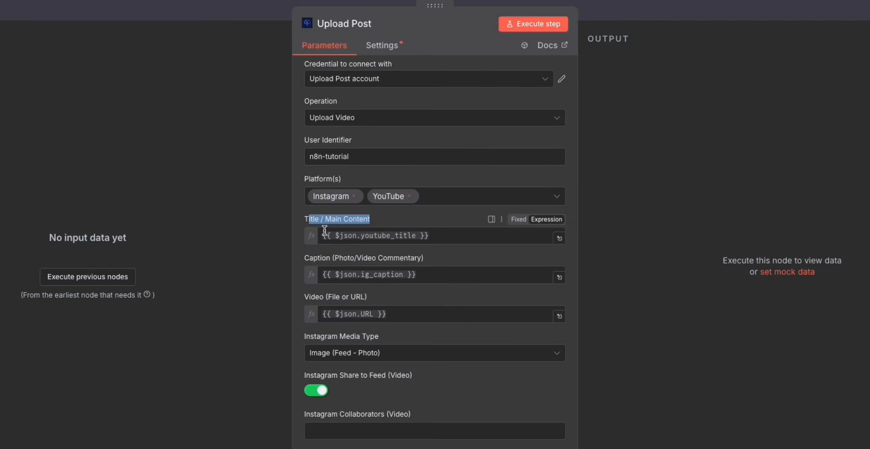
{"action": "left_click_drag", "start_coordinate": [420, 235], "coordinate": [318, 247]}
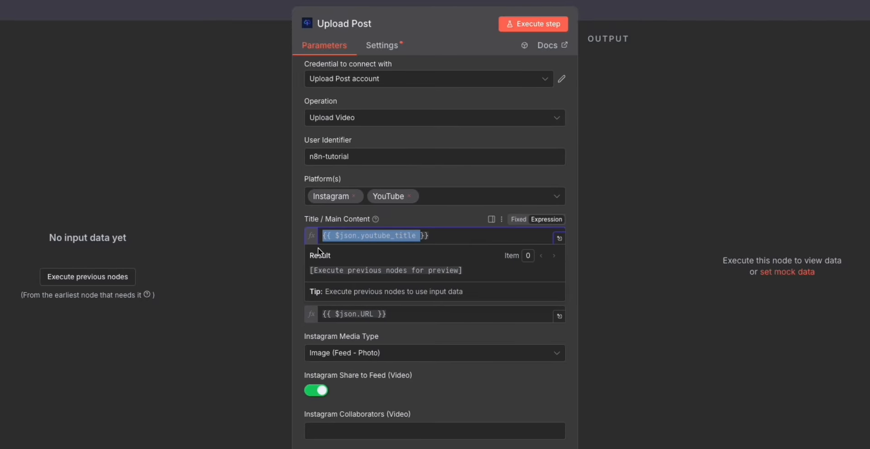
{"action": "left_click", "coordinate": [59, 198]}
{"action": "left_click_drag", "start_coordinate": [435, 277], "coordinate": [297, 265]}
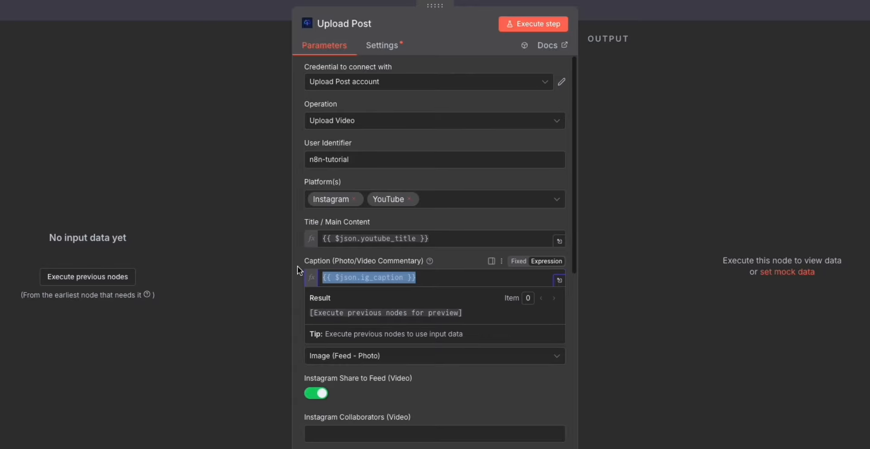
Check the URL expression in the Video field and set the node's Instagram Media Type to Reels (Video).
{"action": "left_click", "coordinate": [295, 248]}
{"action": "scroll", "coordinate": [408, 319], "scroll_direction": "down", "scroll_amount": 1}
{"action": "left_click_drag", "start_coordinate": [418, 326], "coordinate": [399, 311]}
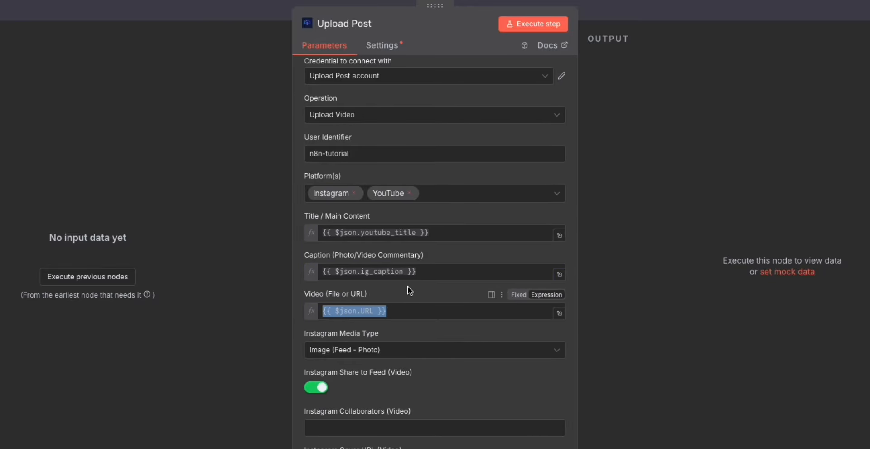
{"action": "scroll", "coordinate": [310, 359], "scroll_direction": "down", "scroll_amount": 3}
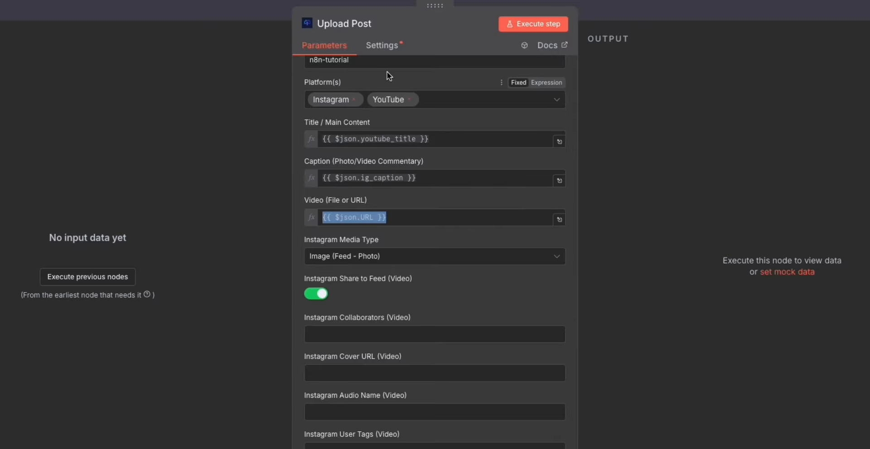
{"action": "scroll", "coordinate": [483, 303], "scroll_direction": "down", "scroll_amount": 4}
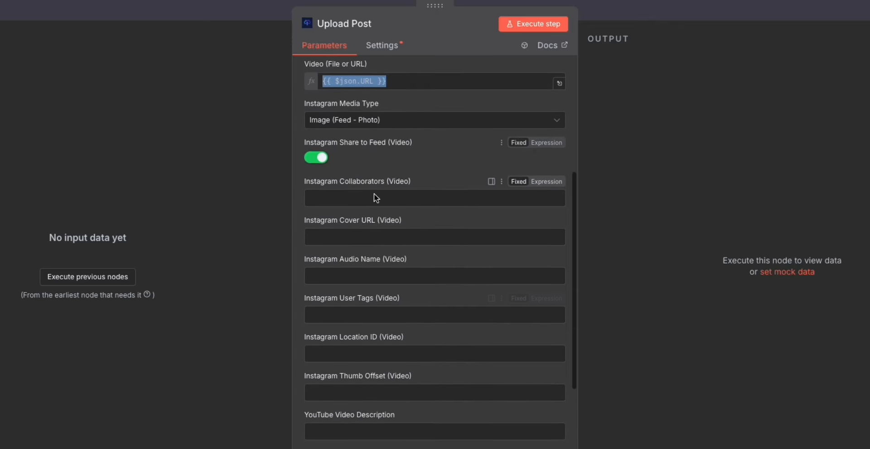
{"action": "scroll", "coordinate": [385, 276], "scroll_direction": "up", "scroll_amount": 5}
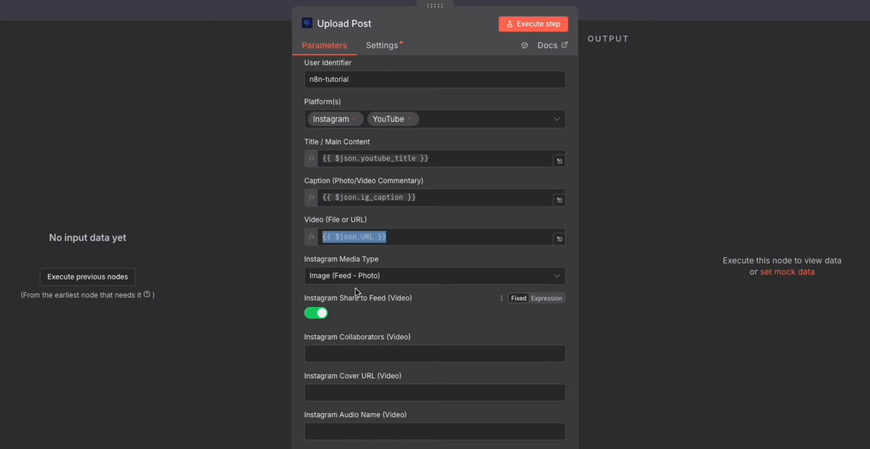
{"action": "left_click", "coordinate": [393, 277]}
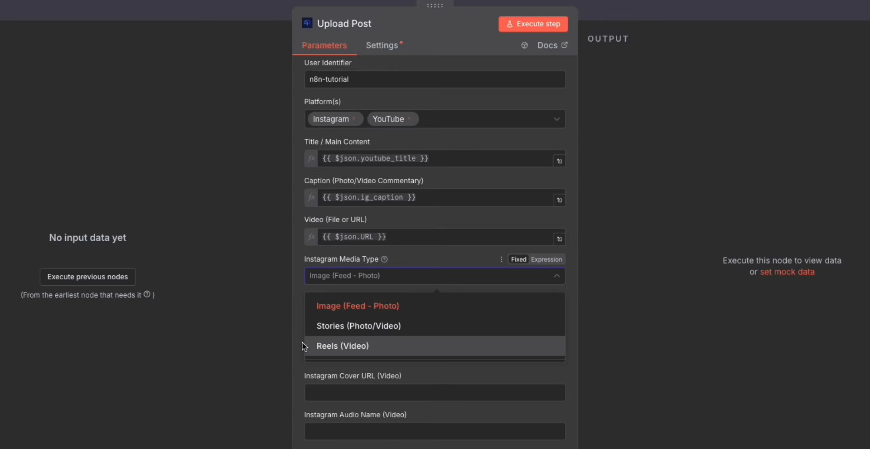
{"action": "left_click", "coordinate": [352, 346]}
{"action": "scroll", "coordinate": [493, 189], "scroll_direction": "up", "scroll_amount": 2}
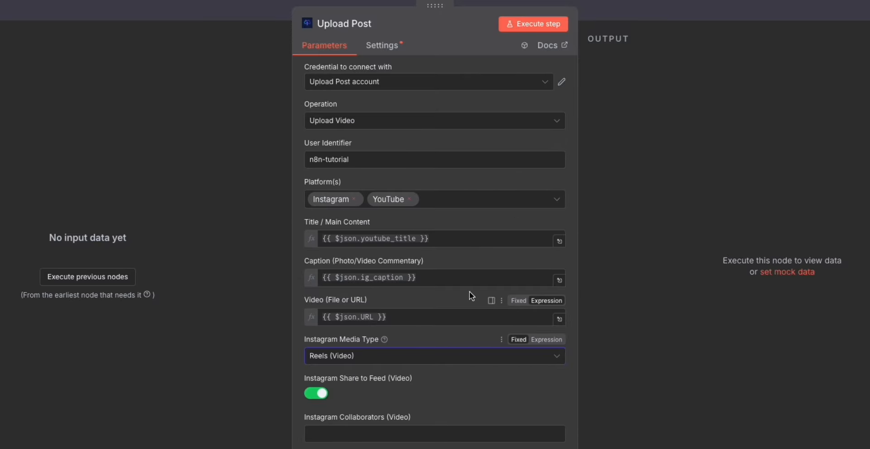
Close the Upload Post node and save the (Sub) Upload Post workflow.
{"action": "left_click", "coordinate": [823, 9]}
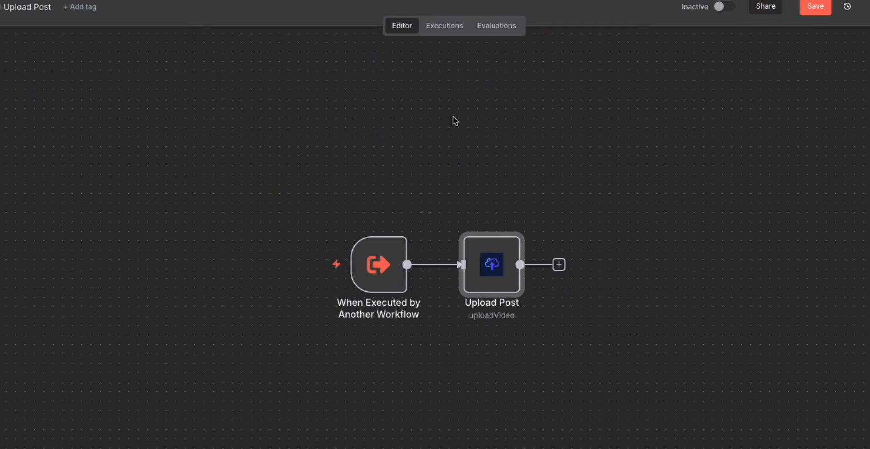
{"action": "left_click_drag", "start_coordinate": [301, 140], "coordinate": [639, 414]}
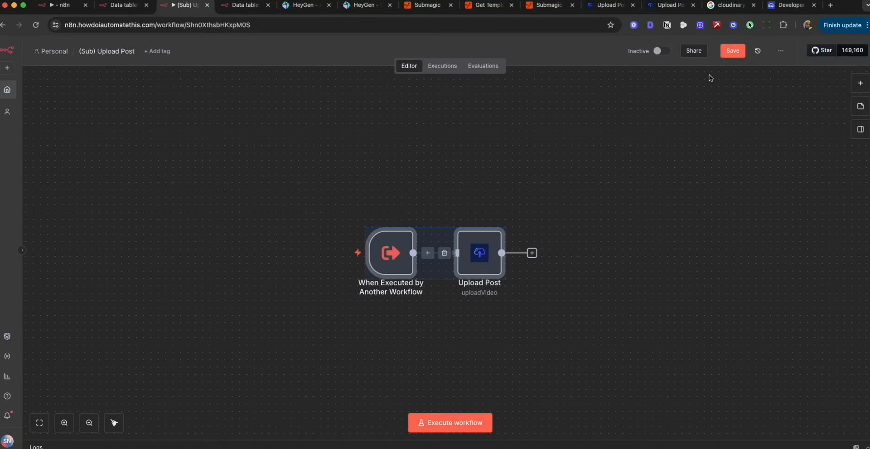
{"action": "key", "text": "super+s"}
In the Short Form Machine workflow, link the Orchestrator's Upload post tool to the (Sub) Upload Post workflow.
{"action": "left_click", "coordinate": [64, 9]}
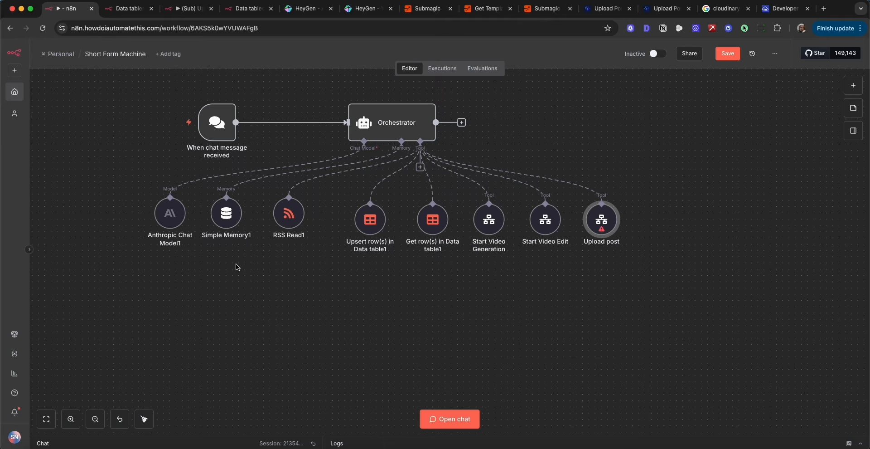
{"action": "double_click", "coordinate": [603, 220]}
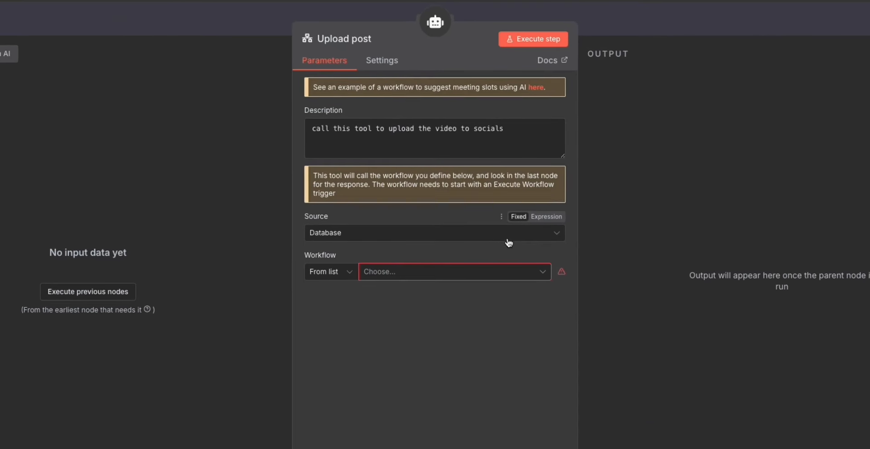
{"action": "left_click", "coordinate": [412, 277]}
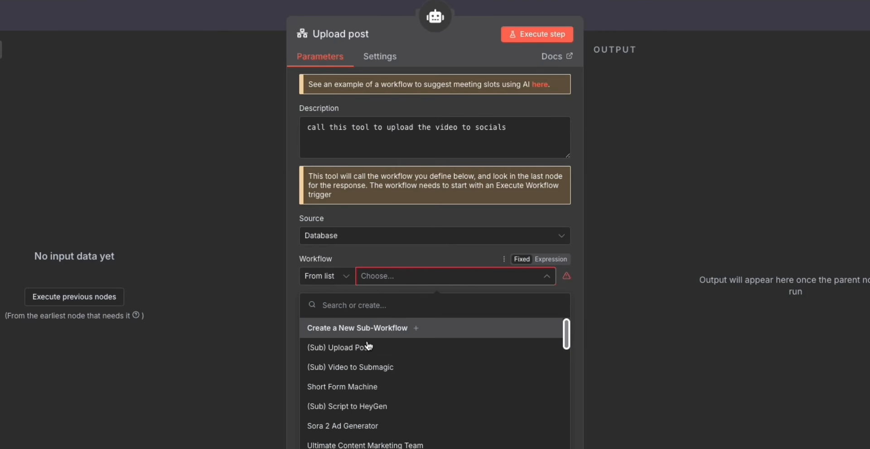
{"action": "left_click", "coordinate": [323, 348]}
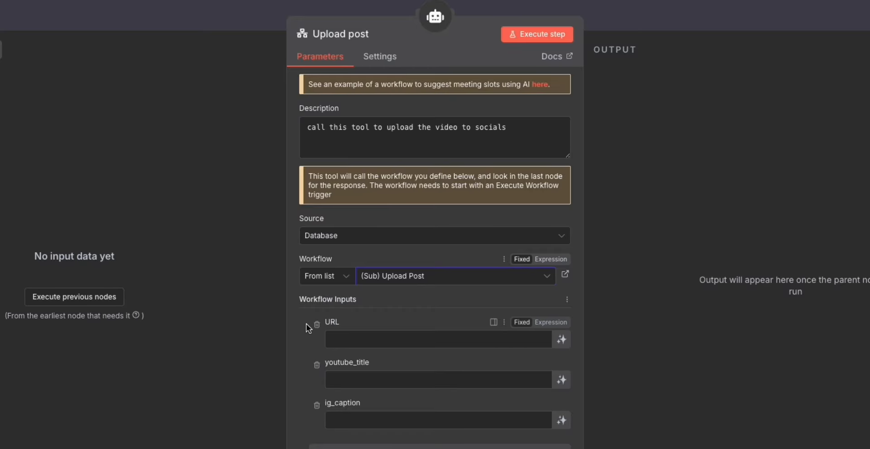
Let the model define the tool's URL, youtube_title and ig_caption workflow inputs, and close the tool's settings.
{"action": "left_click", "coordinate": [562, 339]}
{"action": "scroll", "coordinate": [562, 358], "scroll_direction": "down", "scroll_amount": 2}
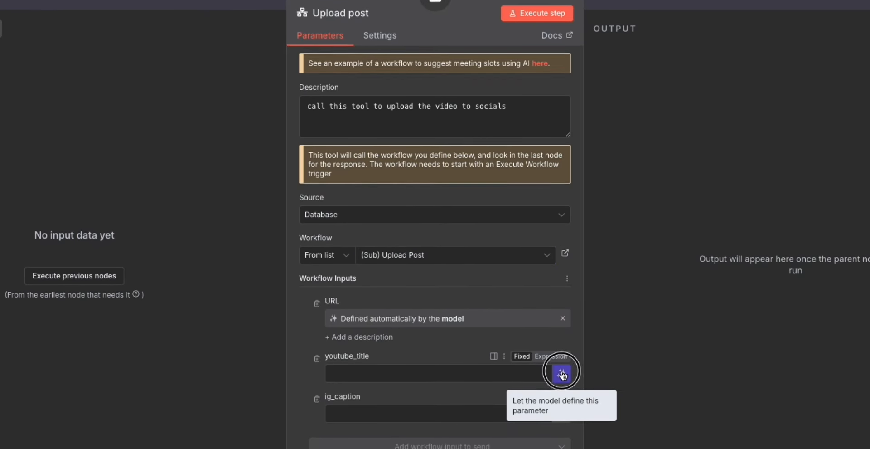
{"action": "left_click", "coordinate": [561, 370]}
{"action": "left_click", "coordinate": [562, 363]}
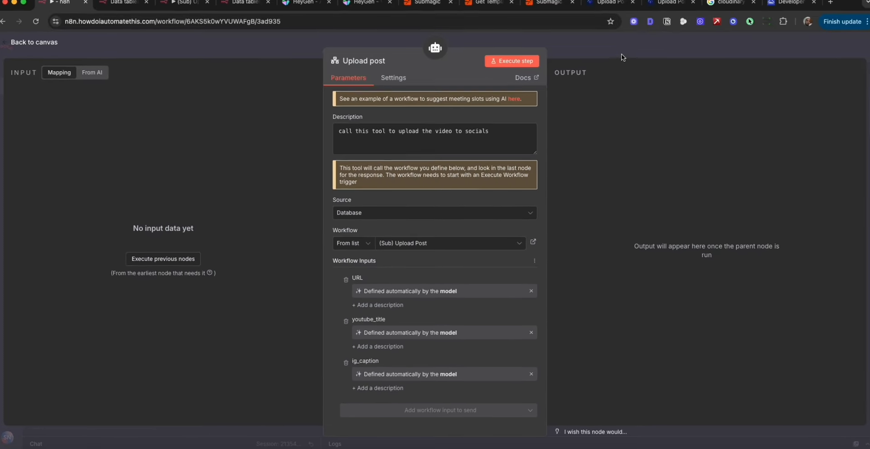
{"action": "left_click", "coordinate": [621, 55]}
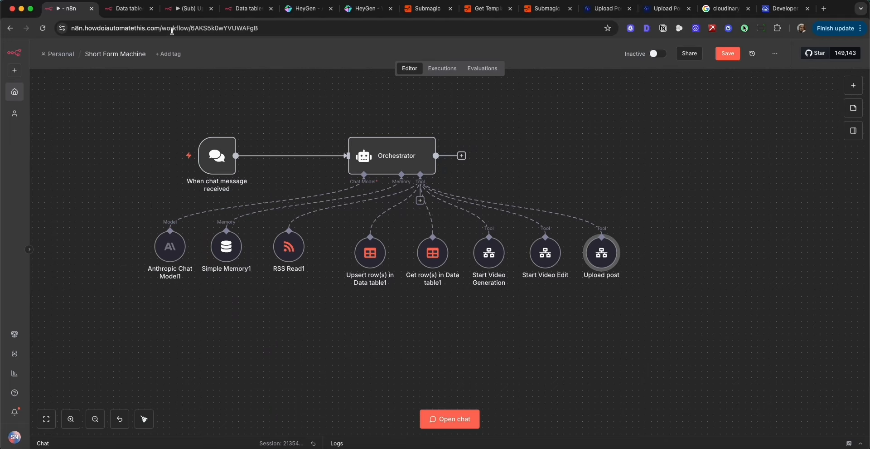
Move the Upsert row(s) and Get row(s) data table tools together closer to RSS Read1.
{"action": "left_click_drag", "start_coordinate": [91, 85], "coordinate": [772, 378]}
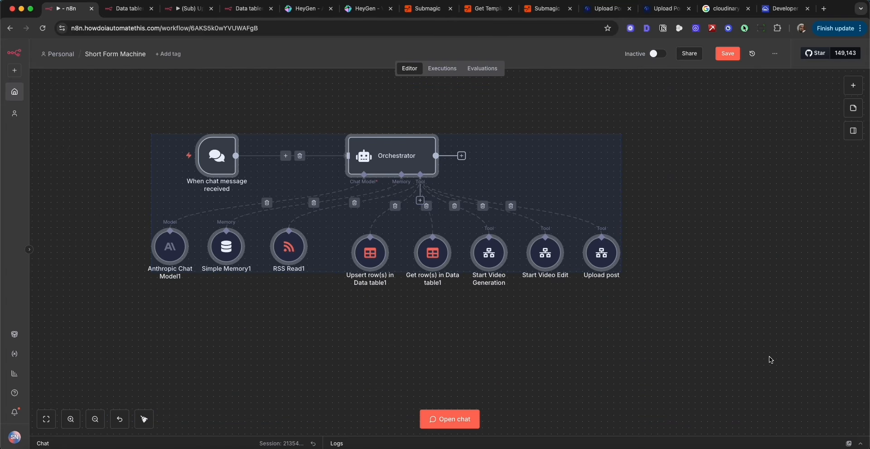
{"action": "left_click", "coordinate": [381, 318]}
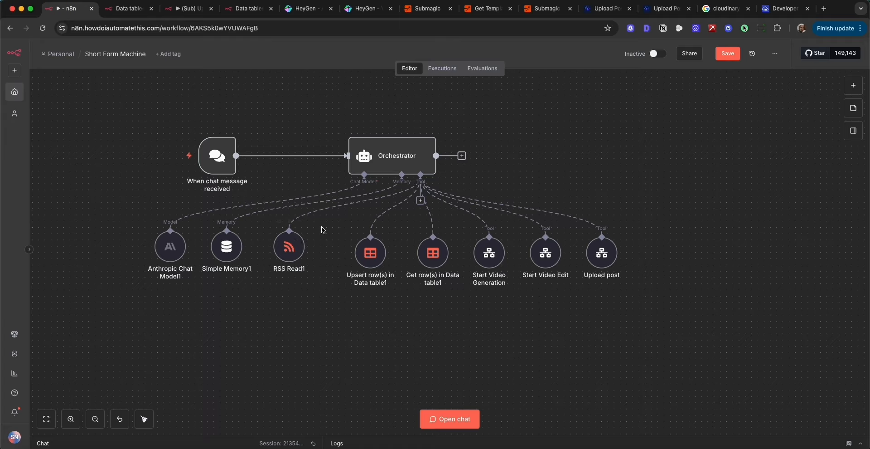
{"action": "left_click_drag", "start_coordinate": [322, 226], "coordinate": [480, 295]}
{"action": "left_click_drag", "start_coordinate": [433, 252], "coordinate": [413, 252]}
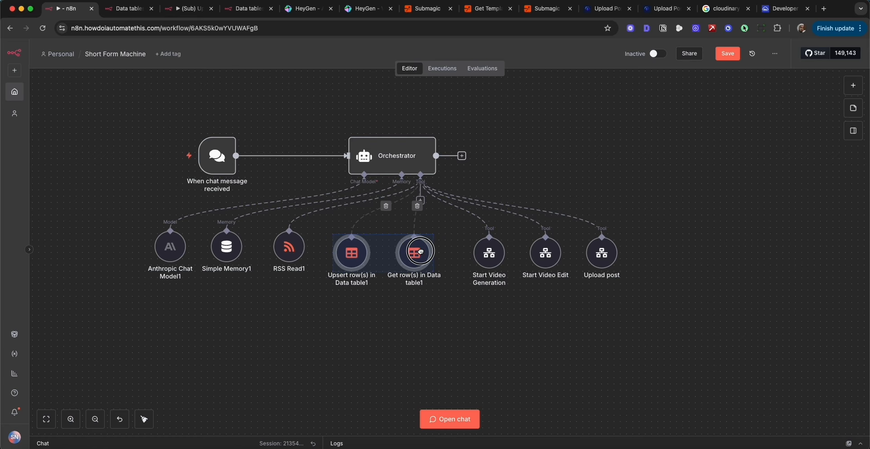
{"action": "left_click", "coordinate": [405, 305]}
Move Start Video Generation, Start Video Edit and Upload post closer to the data table tools, evenly spaced in one row.
{"action": "left_click_drag", "start_coordinate": [489, 254], "coordinate": [463, 257]}
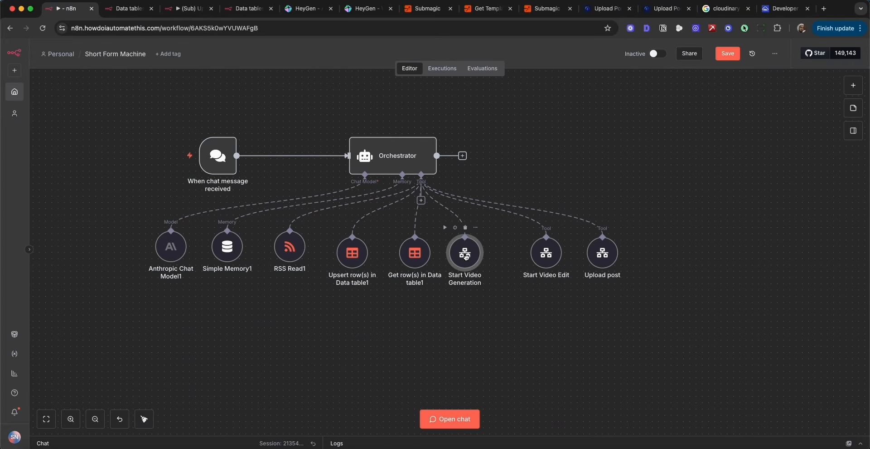
{"action": "left_click_drag", "start_coordinate": [547, 254], "coordinate": [515, 254]}
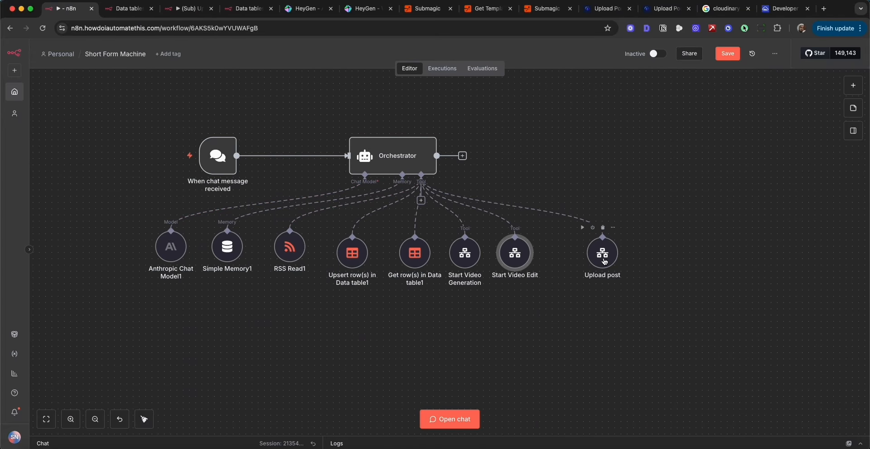
{"action": "left_click_drag", "start_coordinate": [605, 262], "coordinate": [566, 254]}
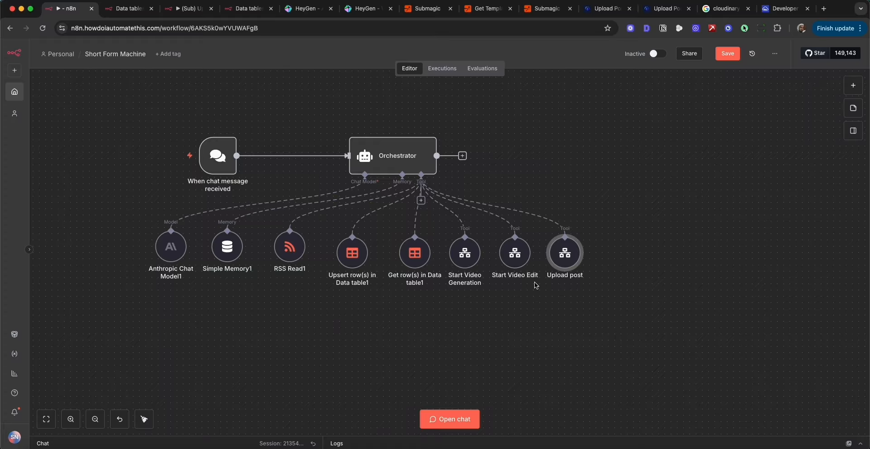
{"action": "left_click", "coordinate": [576, 139]}
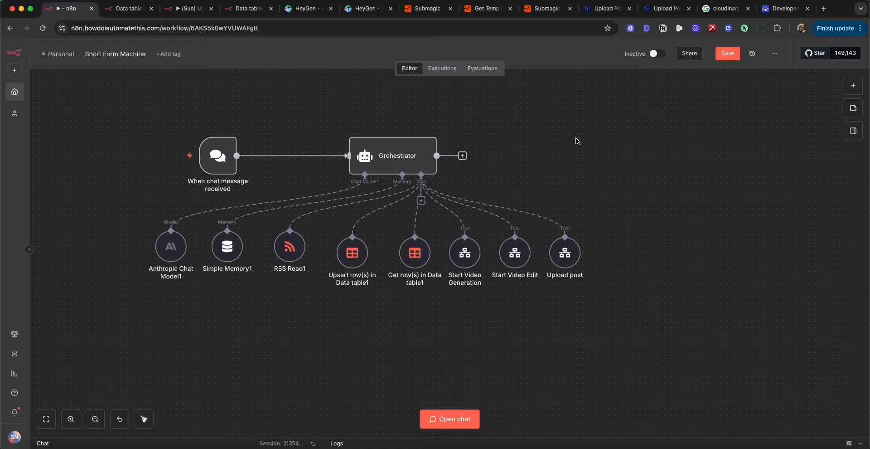